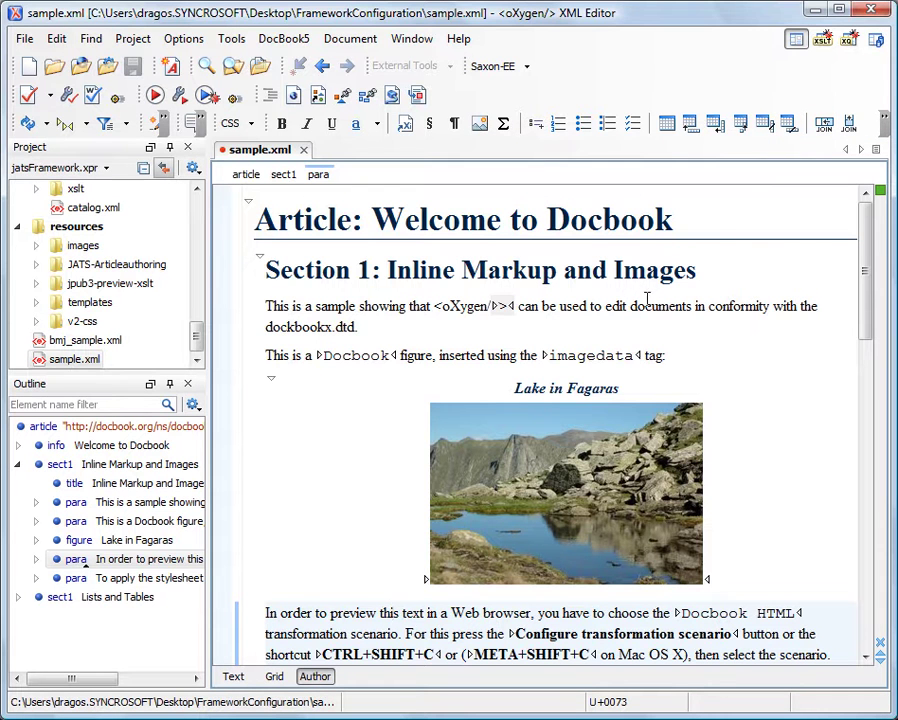
# Examine the elements that content completion offers inside the "This is a Docbook figure" paragraph, leaving the paragraph unchanged.
pyautogui.scroll(-1, 393, 556)
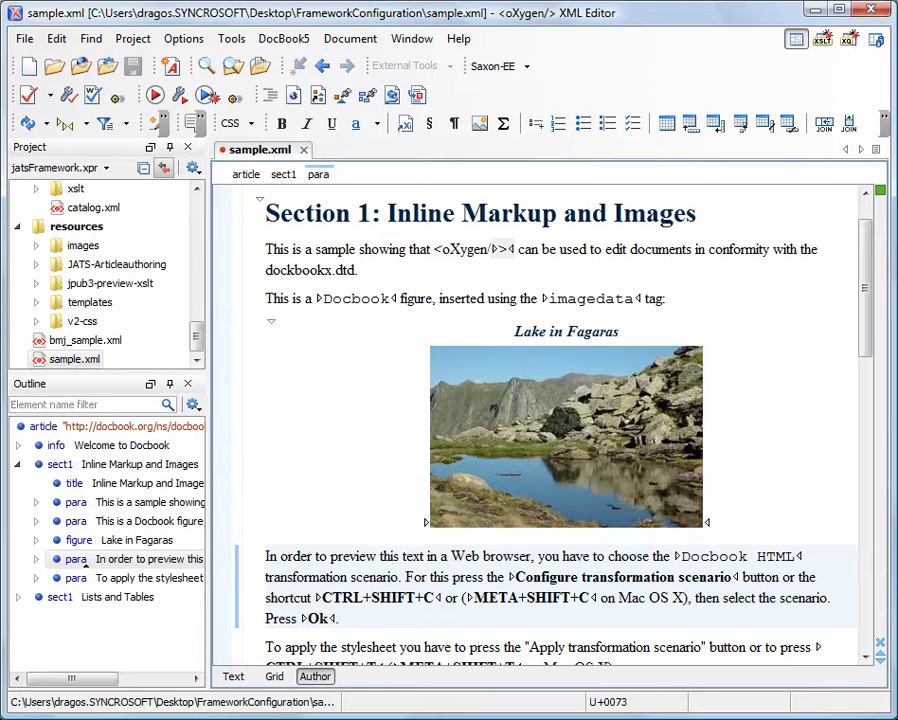
pyautogui.scroll(1, 393, 556)
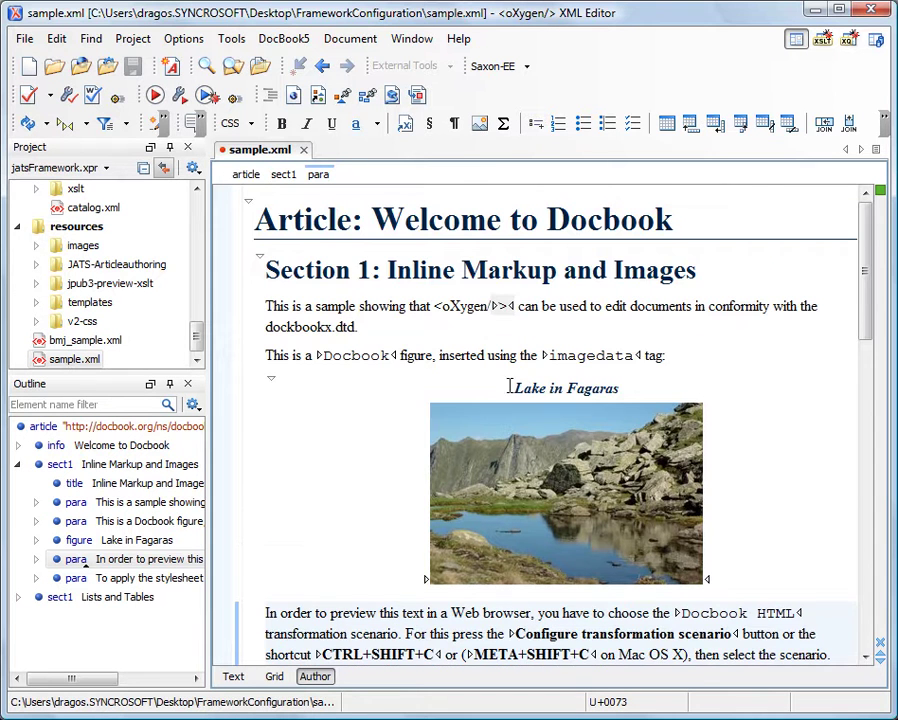
pyautogui.click(438, 355)
pyautogui.press('Return')
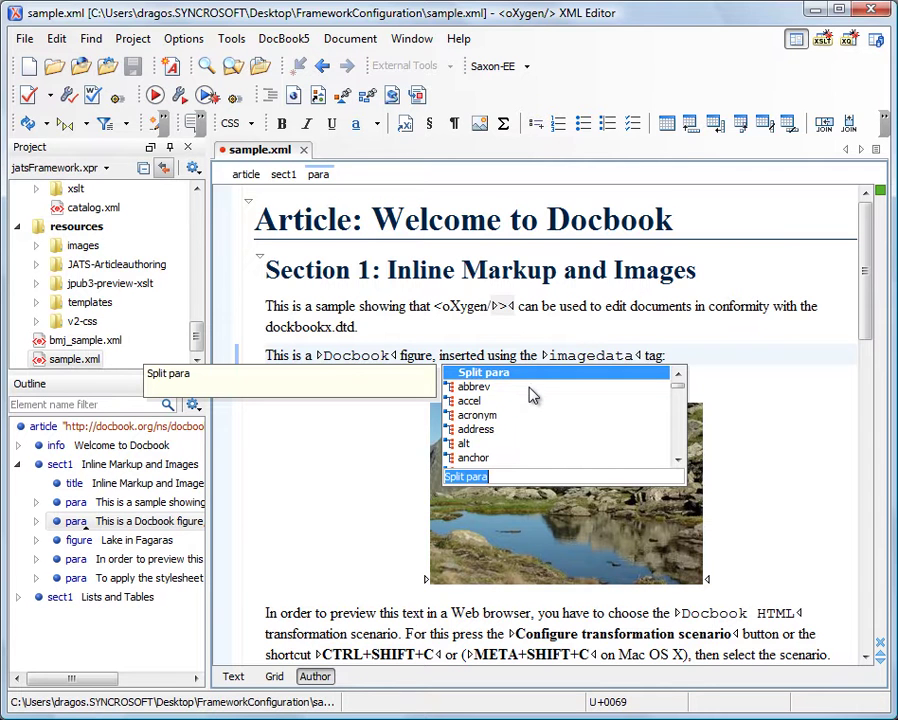
pyautogui.scroll(-7, 531, 397)
pyautogui.scroll(6, 510, 414)
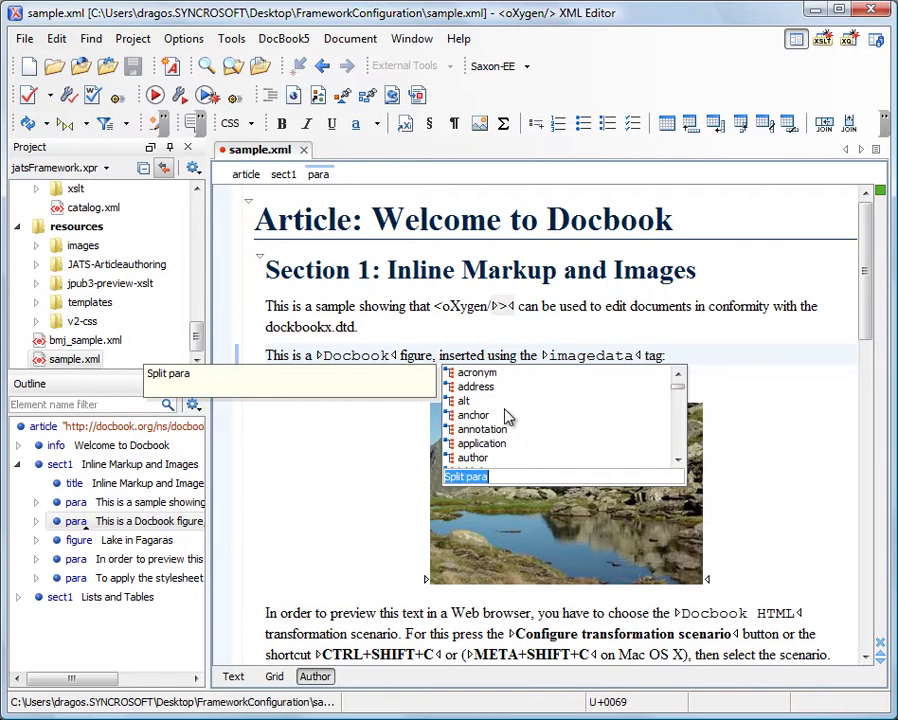
pyautogui.scroll(2, 508, 416)
pyautogui.click(492, 342)
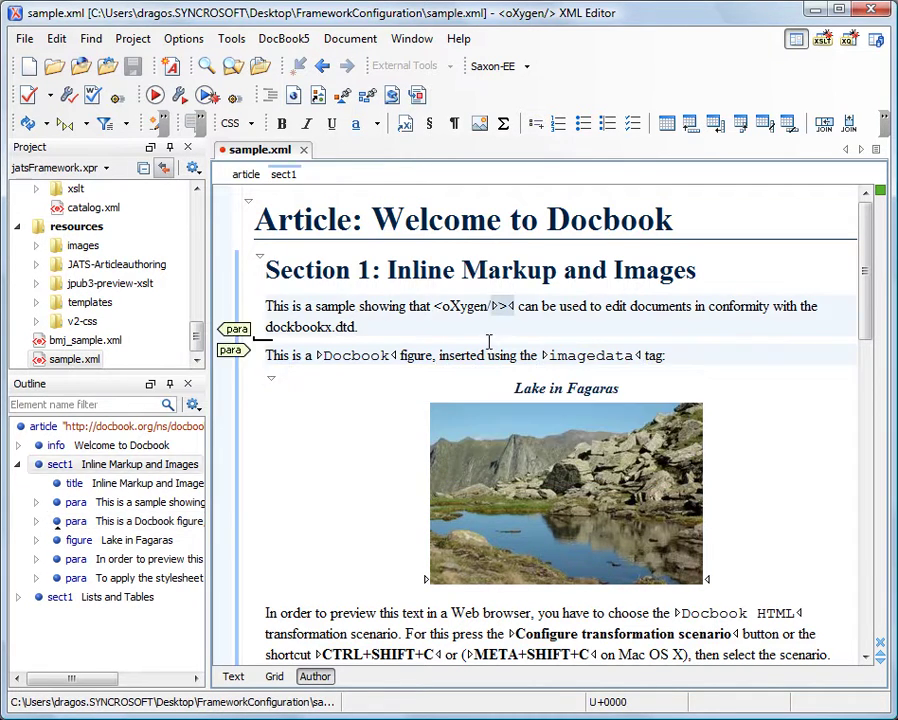
# Validate sample.xml and review the predefined DocBook 5 transformation scenarios available for it.
pyautogui.click(38, 98)
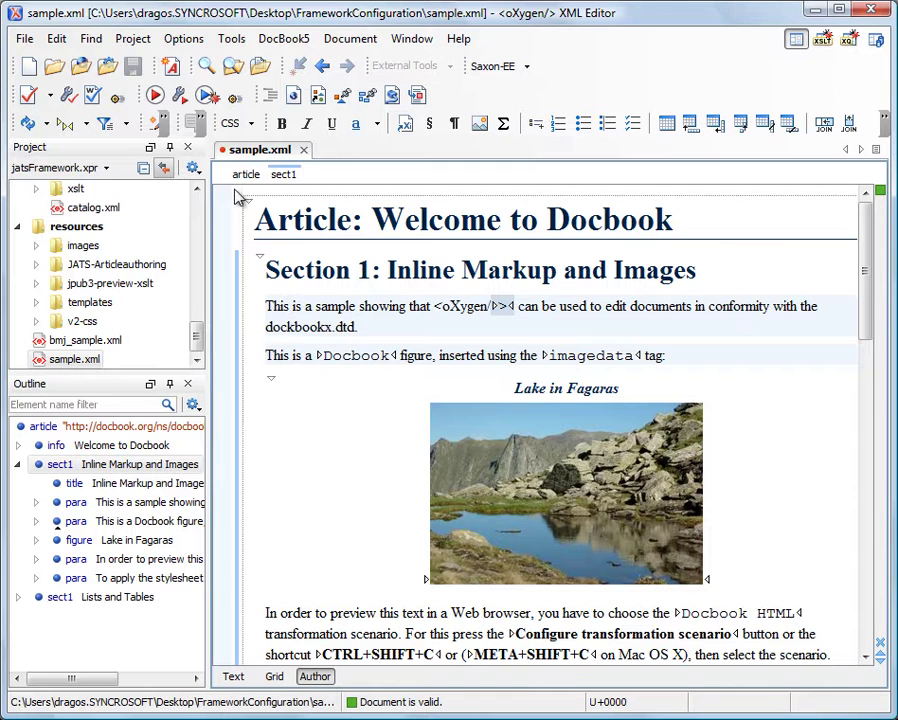
pyautogui.click(181, 95)
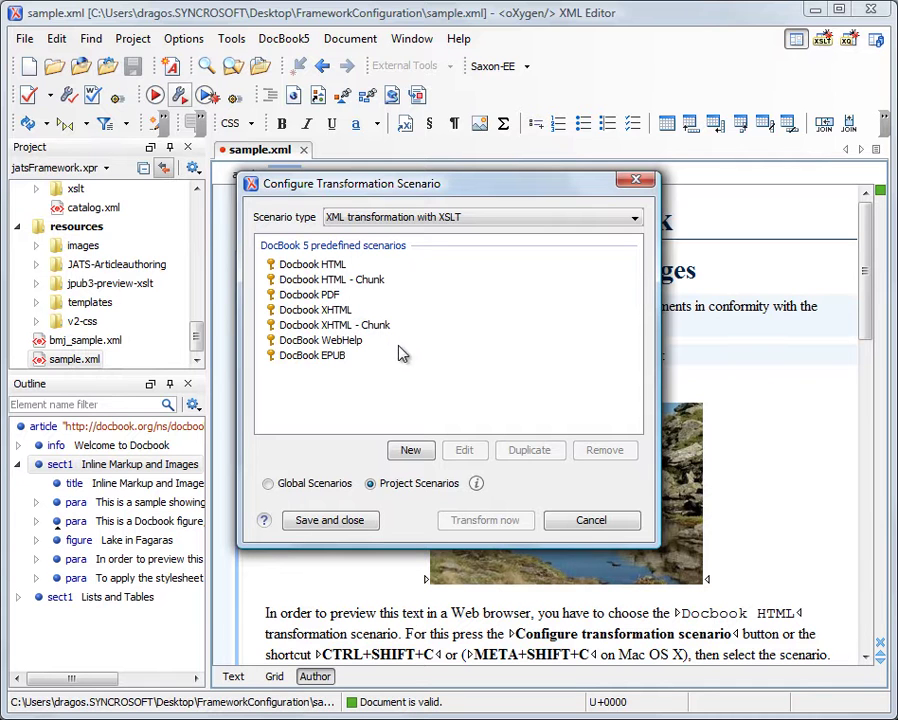
pyautogui.click(586, 524)
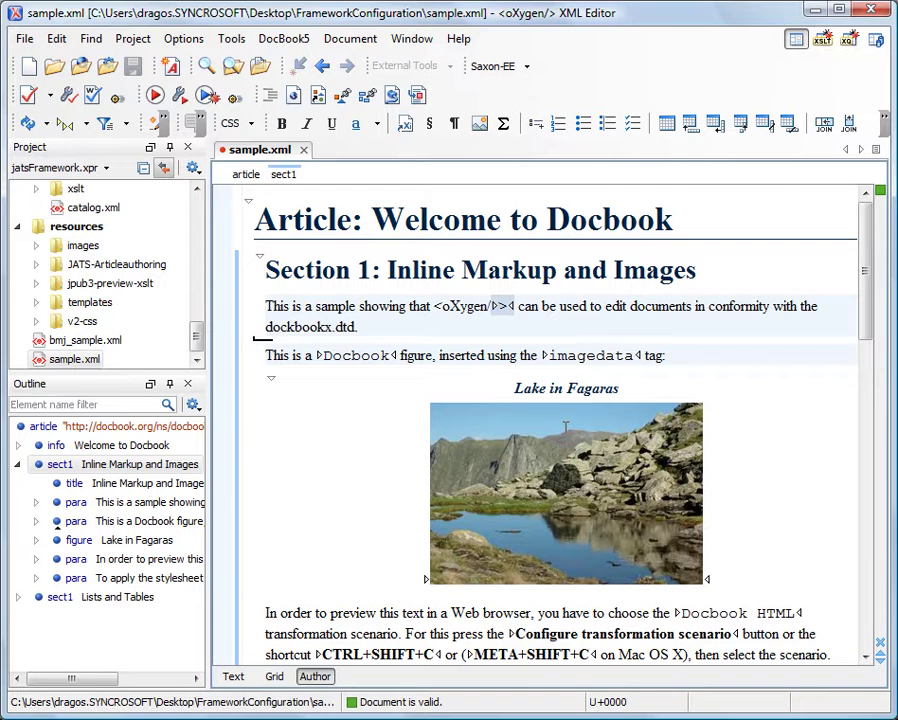
pyautogui.moveTo(556, 422)
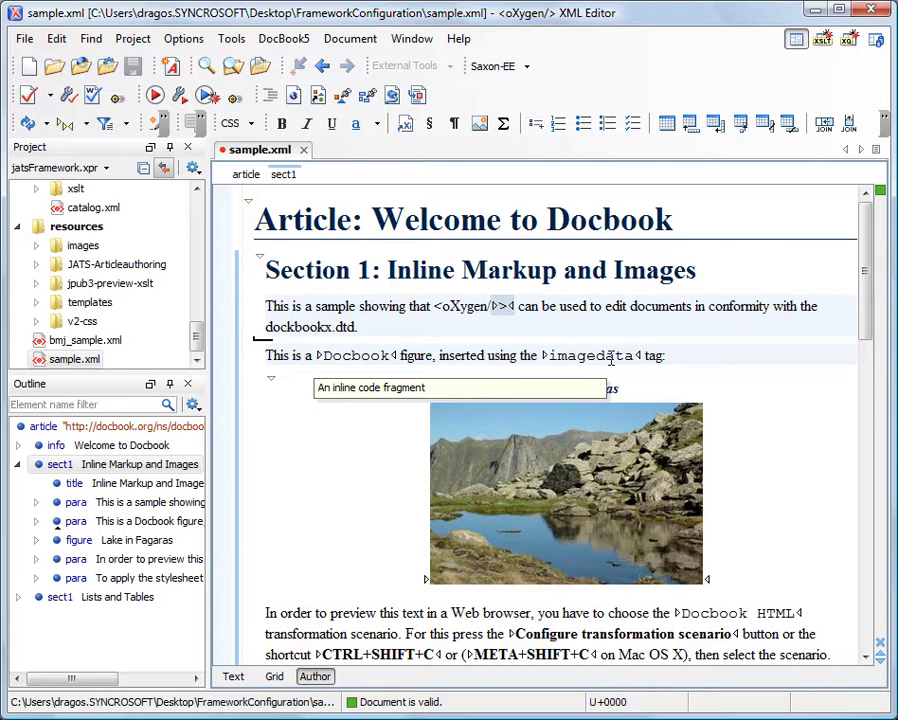
# Open the DocBook 5 document type association for editing in the preferences.
pyautogui.click(183, 38)
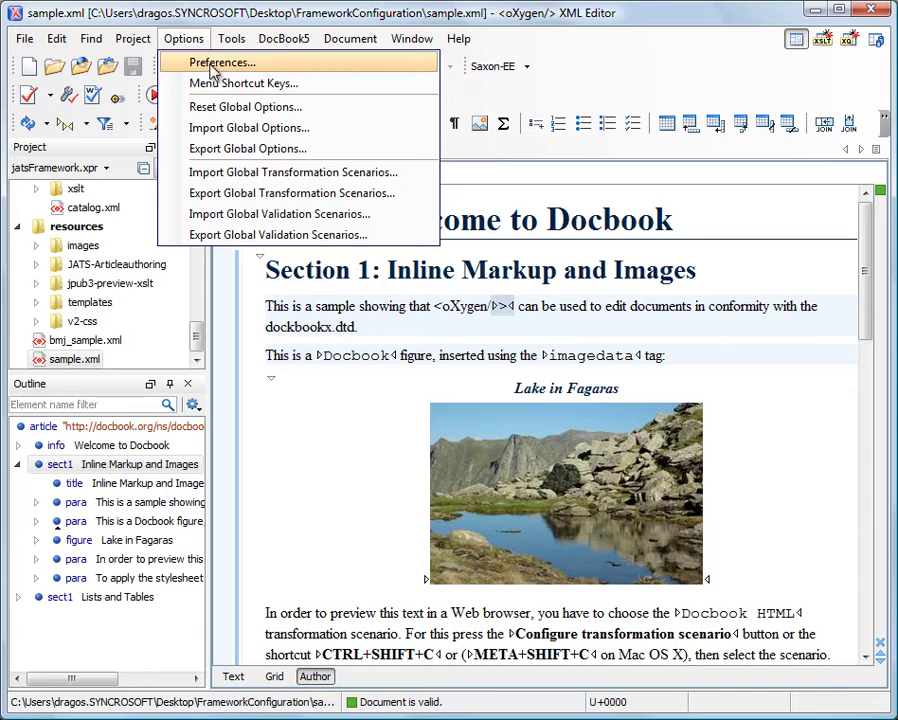
pyautogui.click(215, 63)
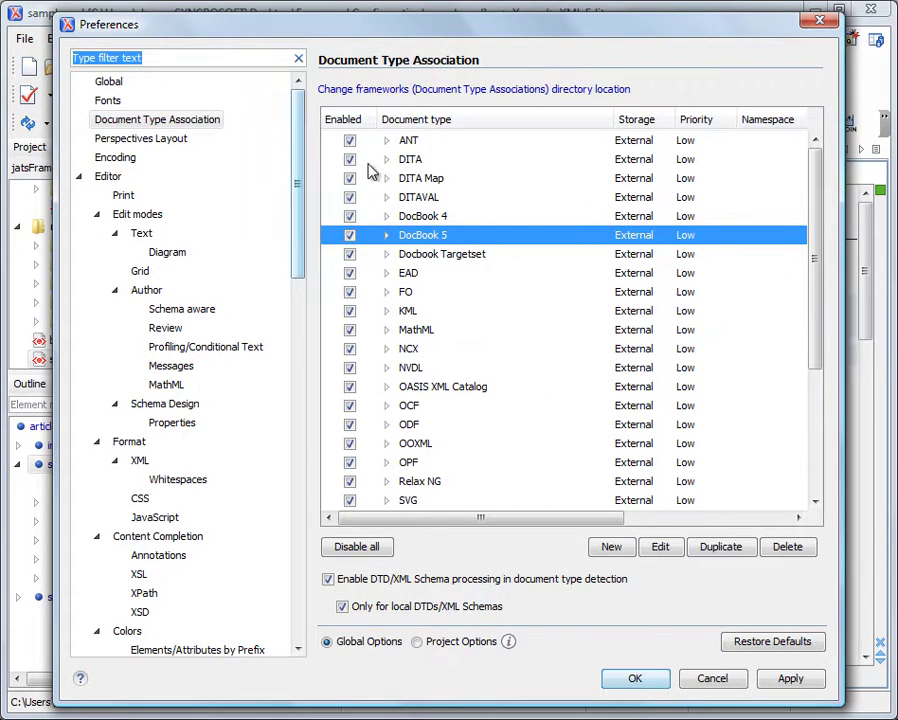
pyautogui.click(438, 217)
pyautogui.click(436, 235)
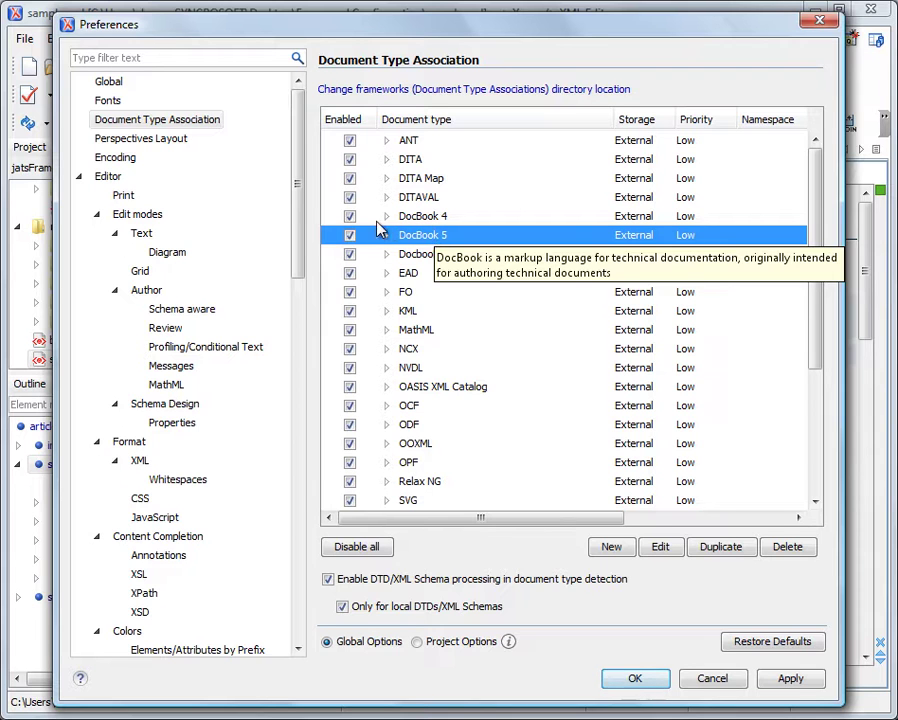
pyautogui.click(185, 124)
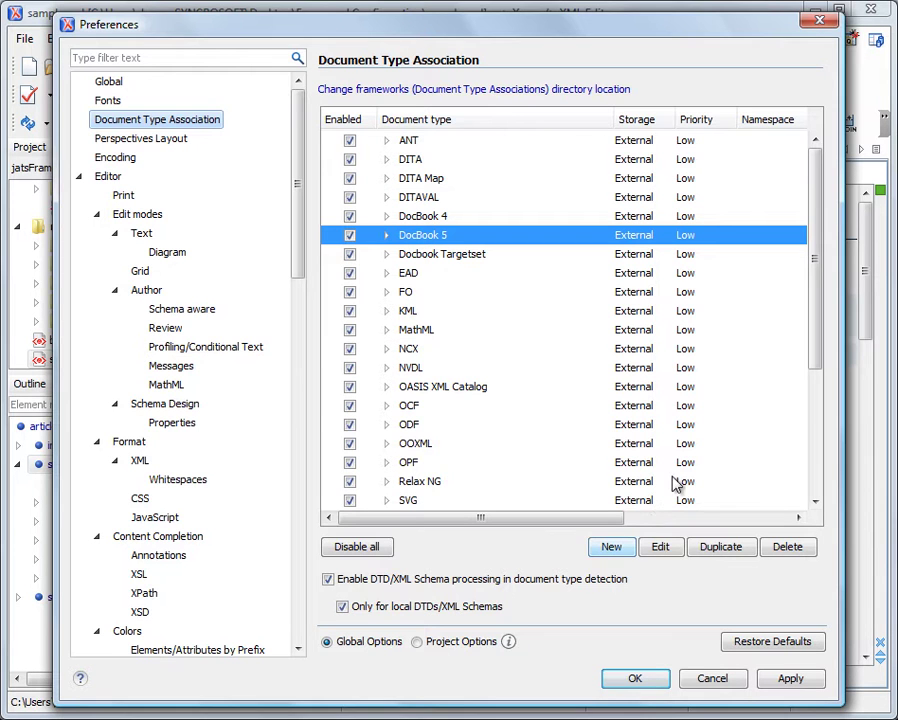
pyautogui.click(662, 548)
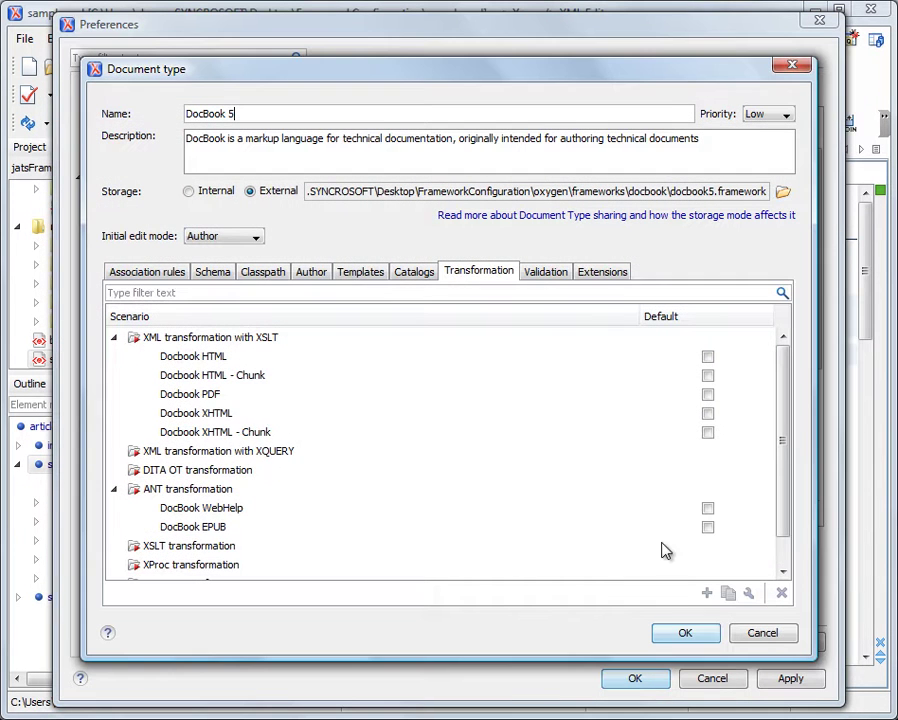
# Review the association rules, default schema, XML catalog and Author CSS files defined for the DocBook 5 document type.
pyautogui.click(166, 276)
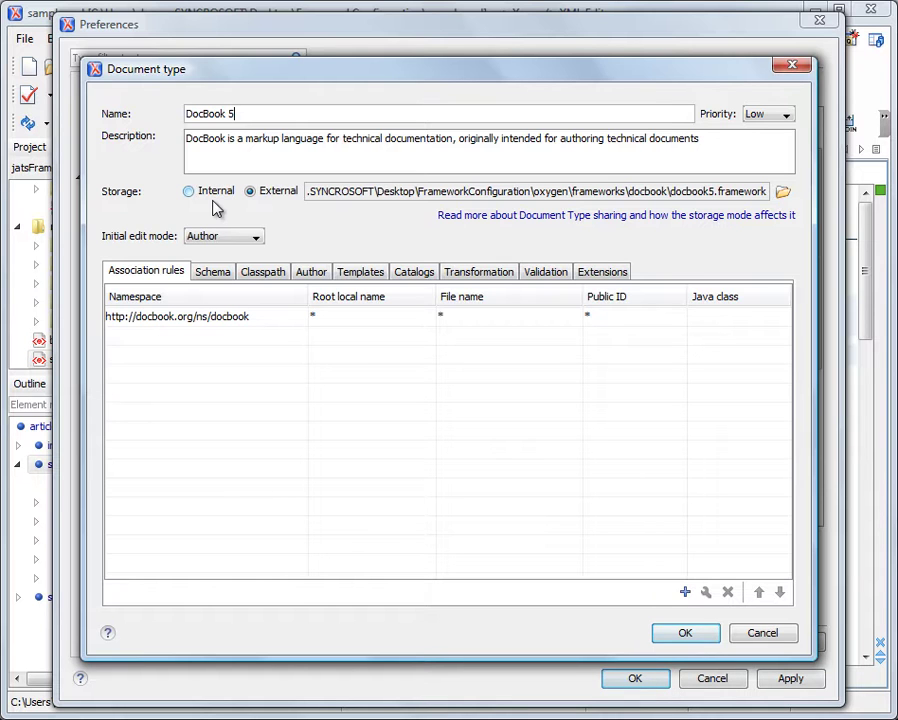
pyautogui.click(166, 325)
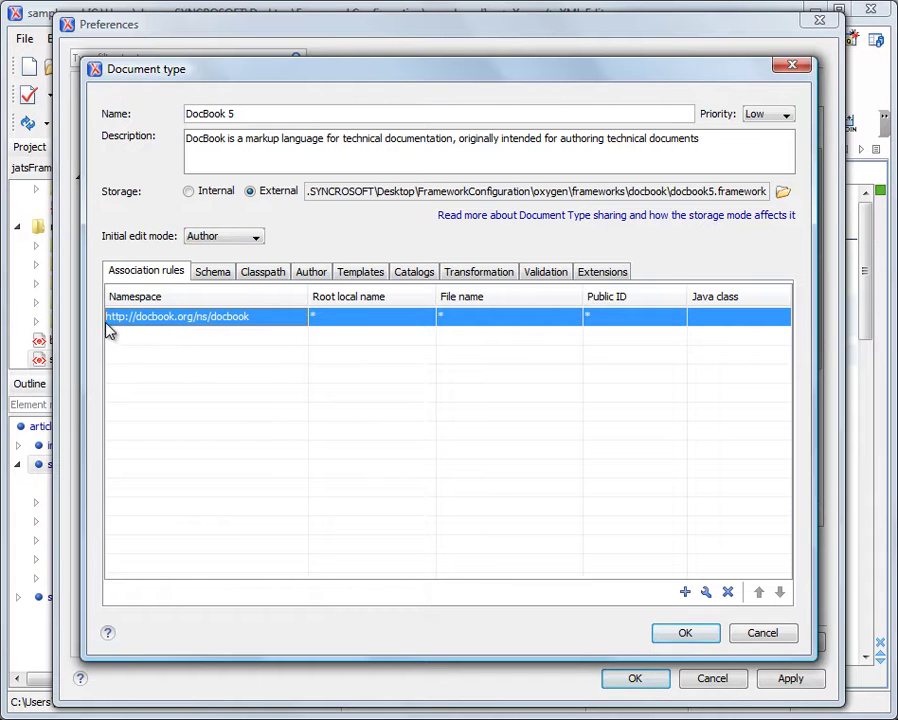
pyautogui.click(228, 282)
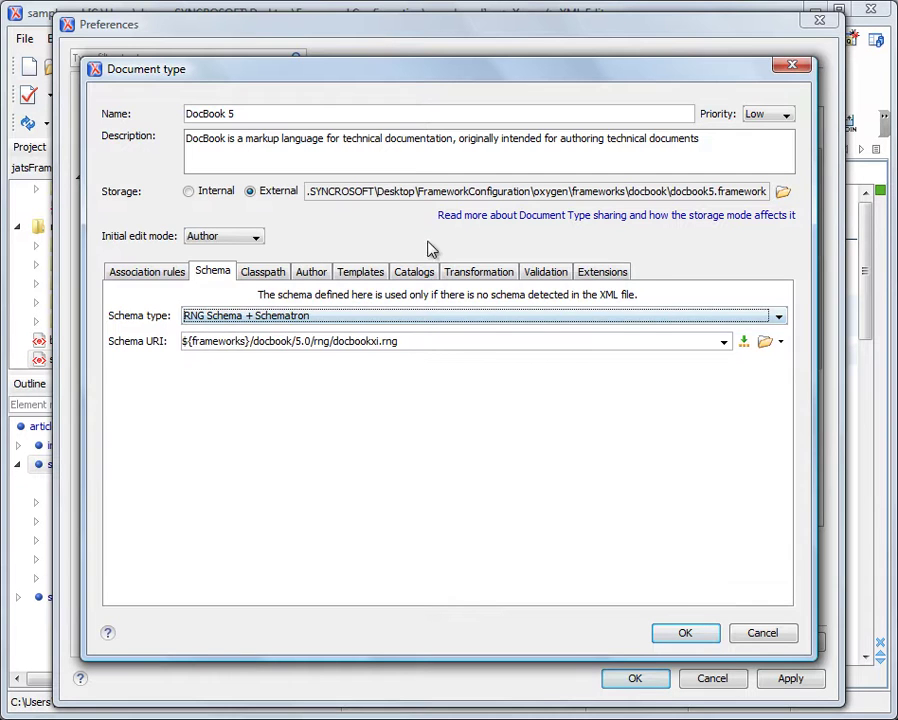
pyautogui.click(421, 275)
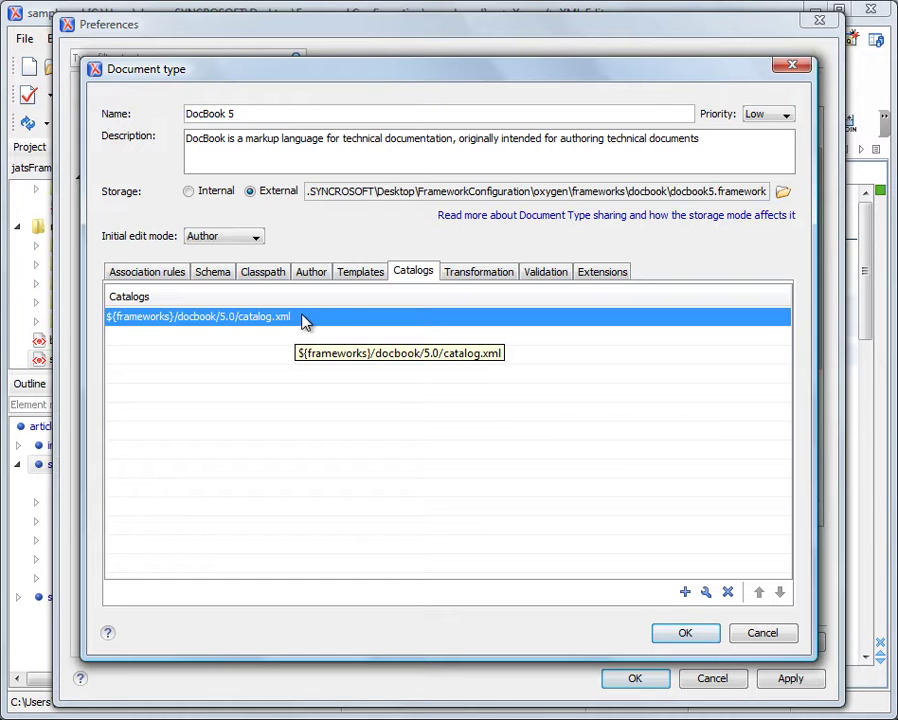
pyautogui.click(311, 275)
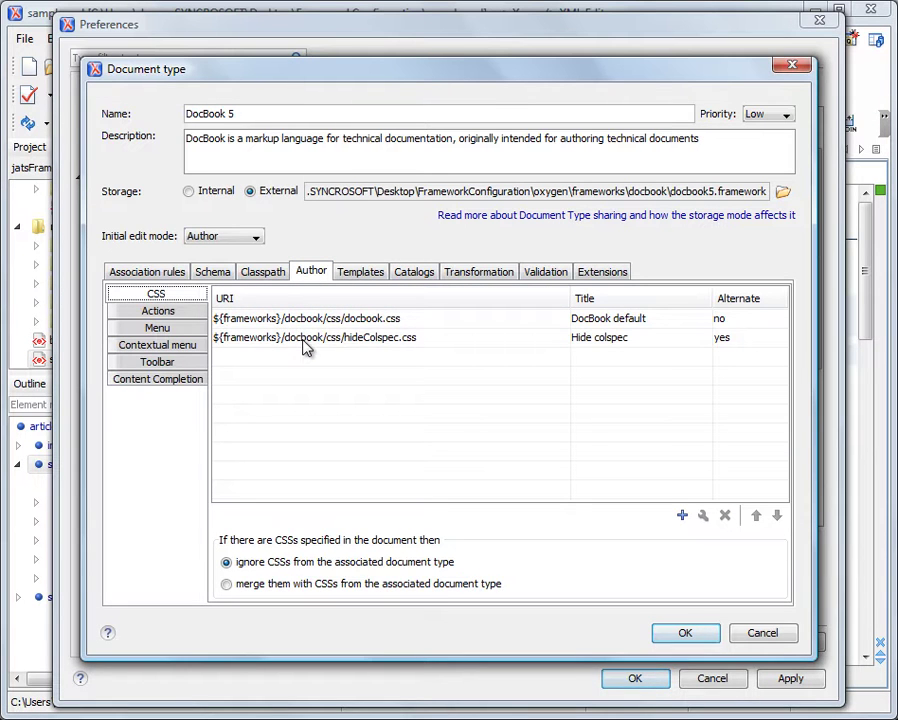
# Review the XSLT transformation scenarios of the DocBook 5 document type, including Docbook HTML, PDF and XHTML.
pyautogui.click(484, 275)
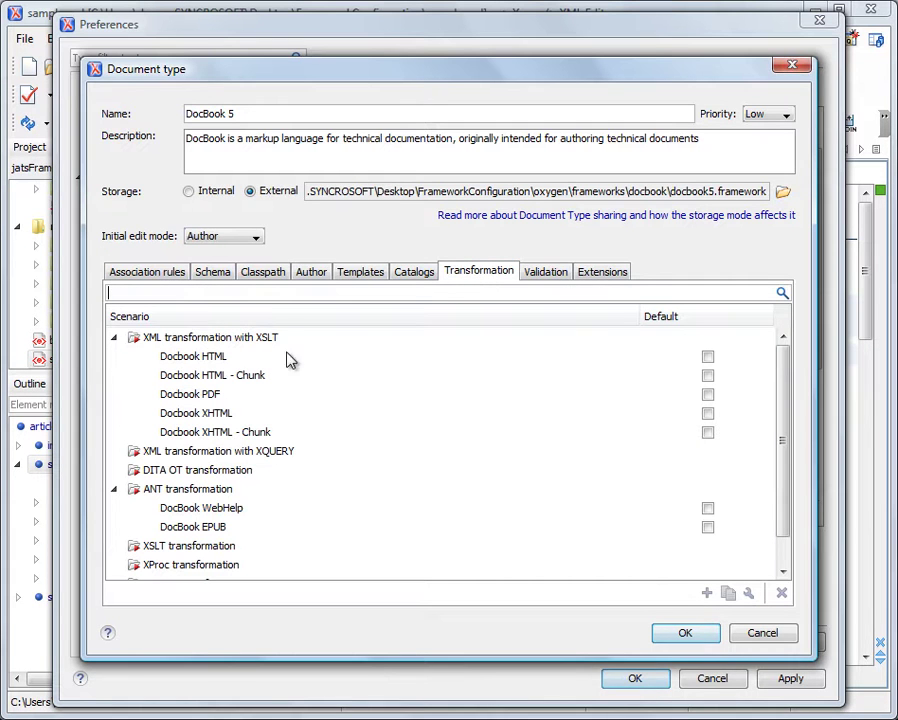
pyautogui.click(234, 358)
pyautogui.click(238, 375)
pyautogui.click(218, 396)
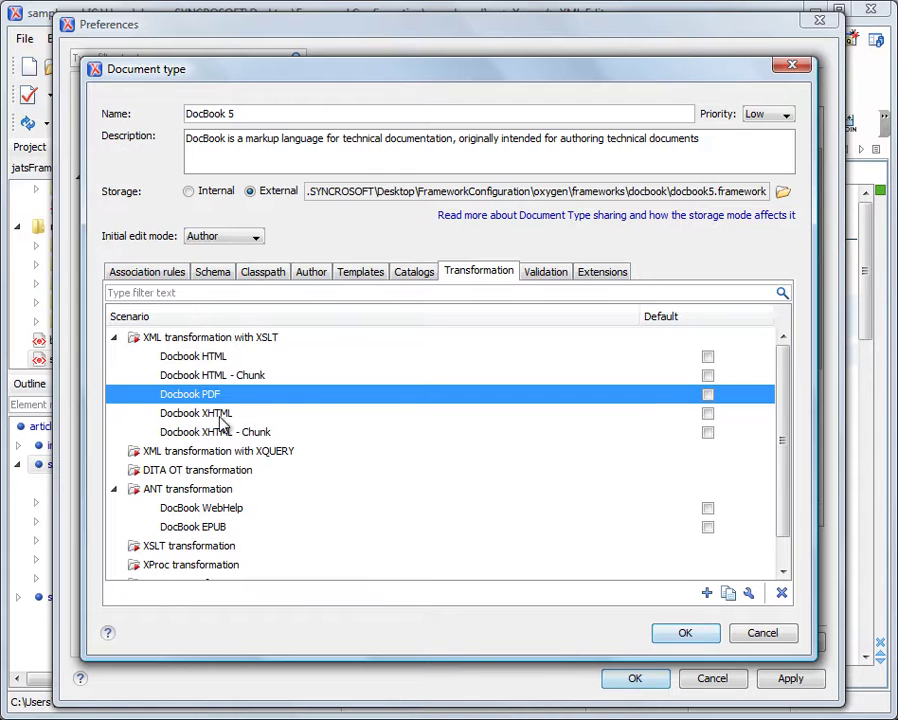
pyautogui.click(250, 413)
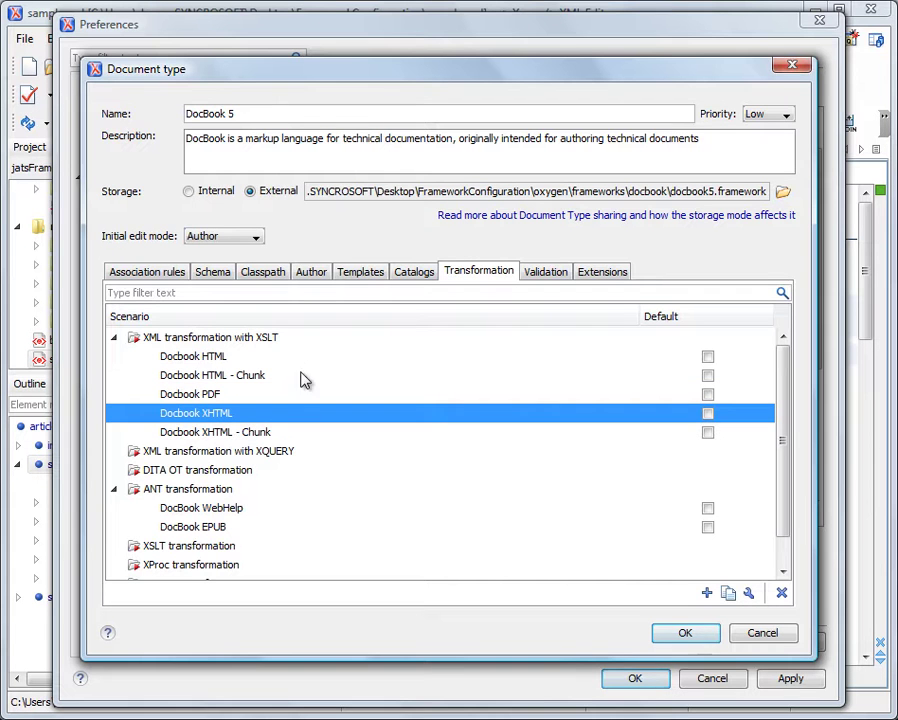
# Look through the Author actions defined for the DocBook 5 document type, and close its settings and the preferences.
pyautogui.click(311, 272)
pyautogui.click(157, 311)
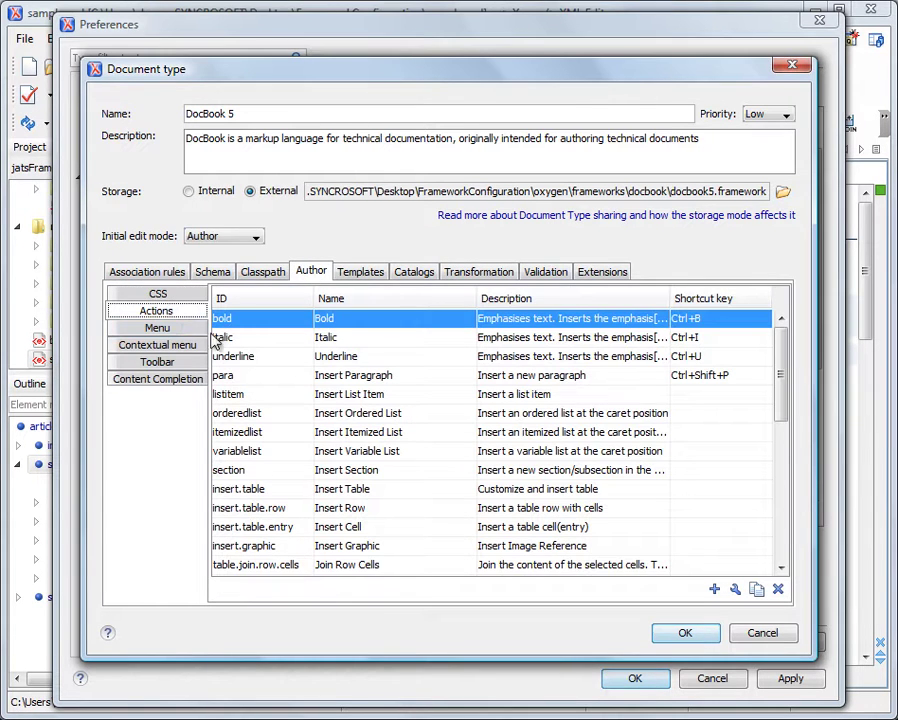
pyautogui.scroll(-4, 246, 455)
pyautogui.scroll(-3, 250, 455)
pyautogui.scroll(5, 305, 468)
pyautogui.scroll(2, 305, 468)
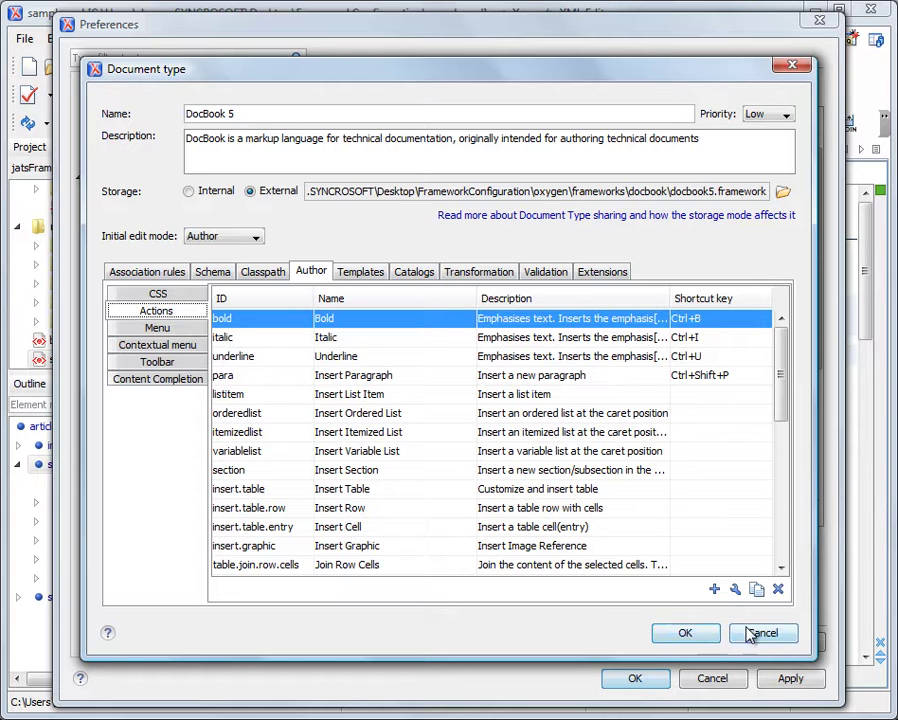
pyautogui.click(686, 634)
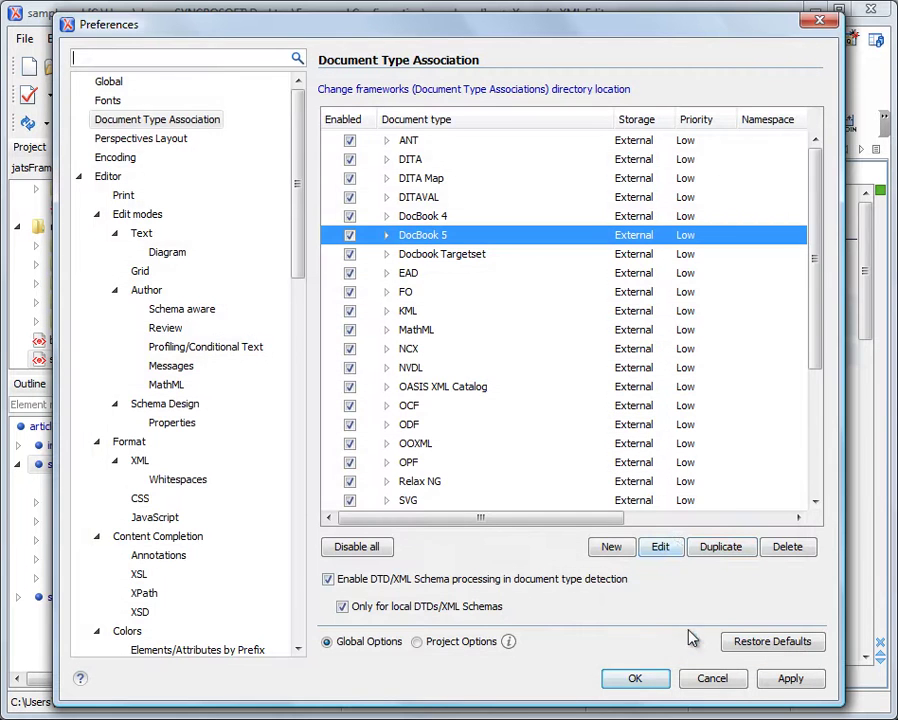
pyautogui.click(634, 680)
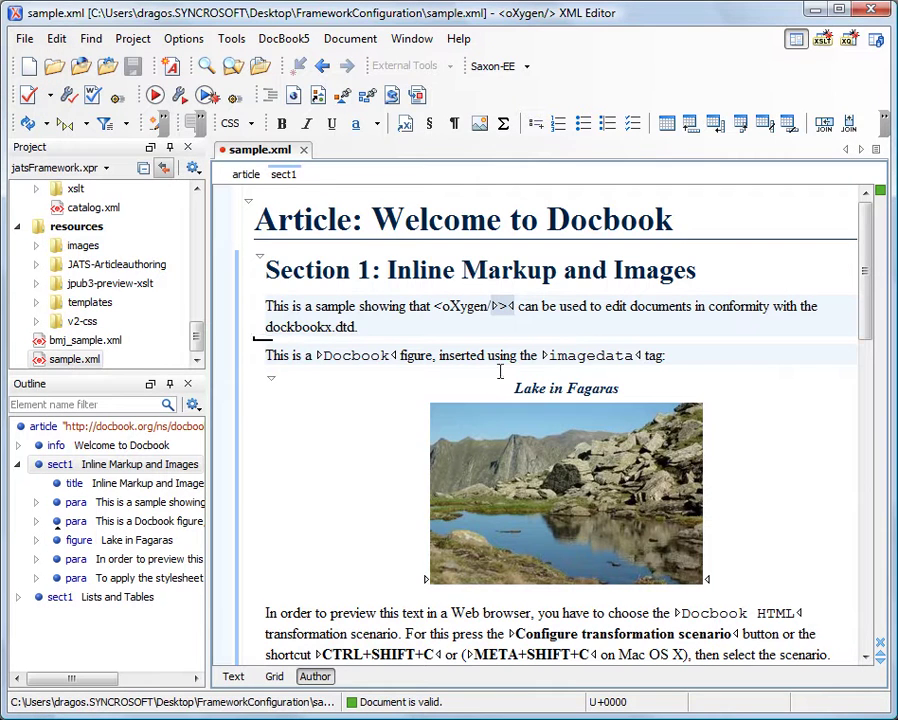
# Close sample.xml and open bmj_sample.xml from the project.
pyautogui.click(304, 151)
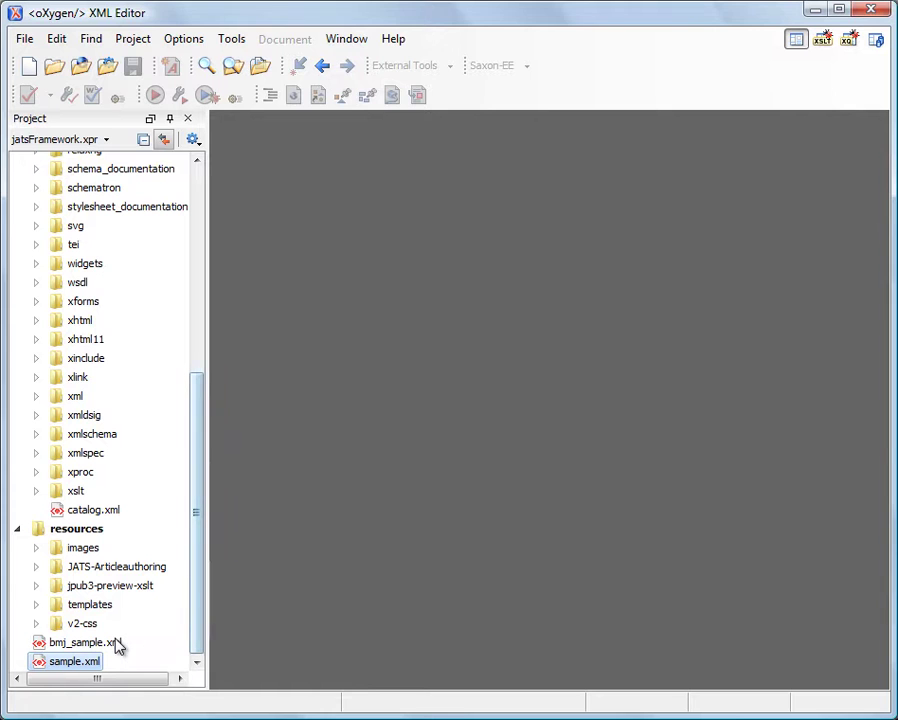
pyautogui.doubleClick(114, 643)
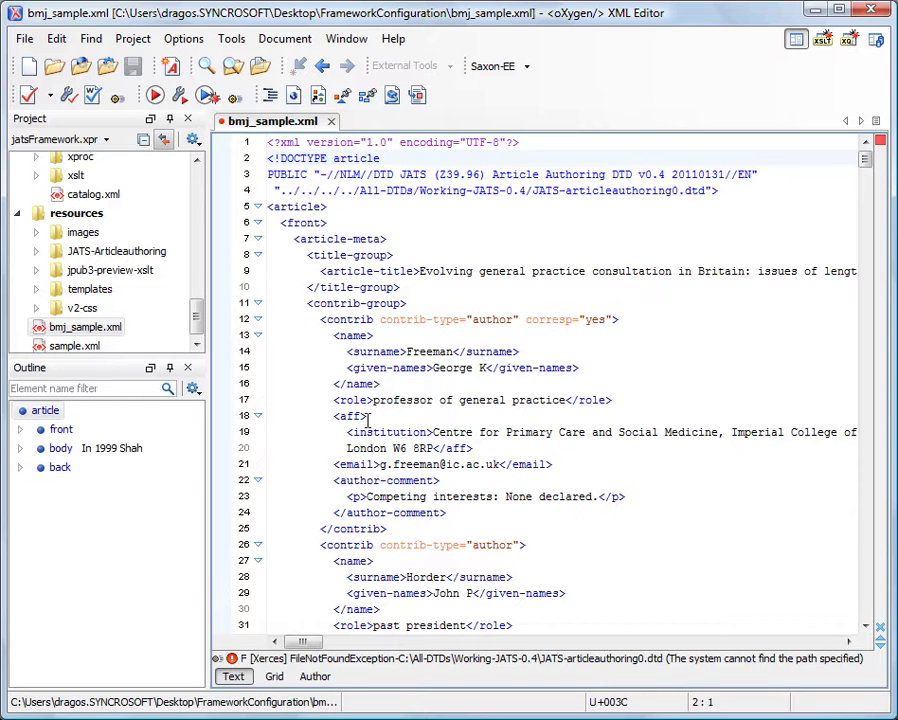
# Try to switch bmj_sample.xml to the Author editing mode.
pyautogui.click(372, 384)
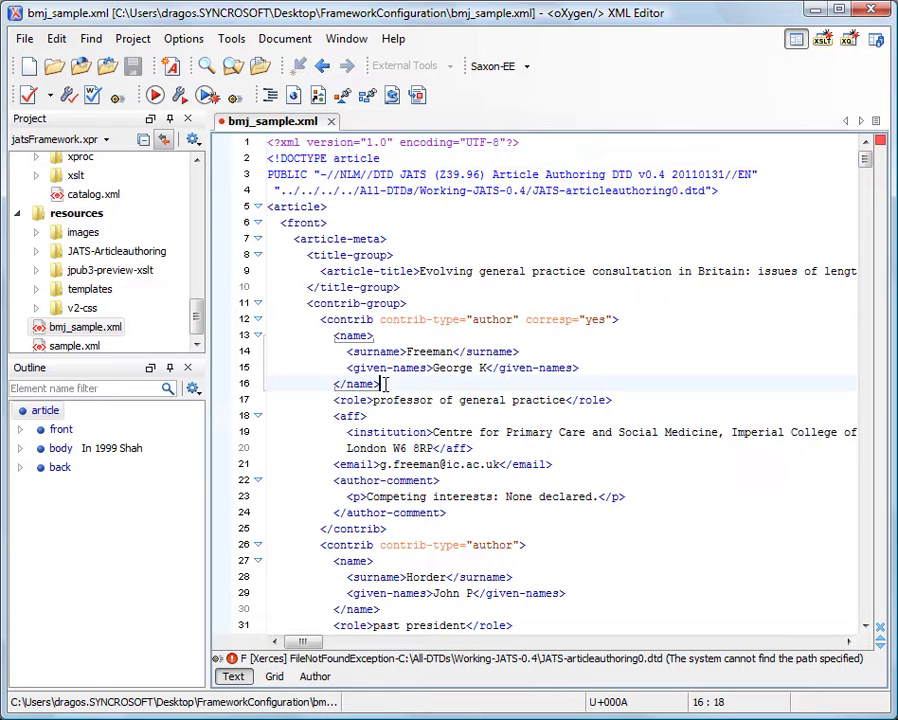
pyautogui.click(317, 678)
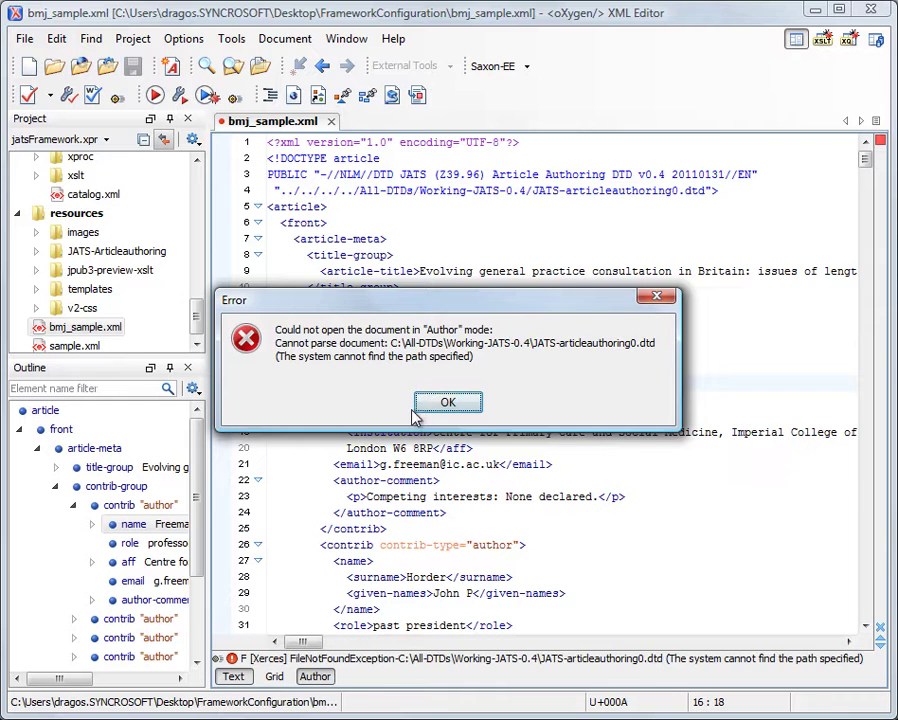
pyautogui.click(435, 406)
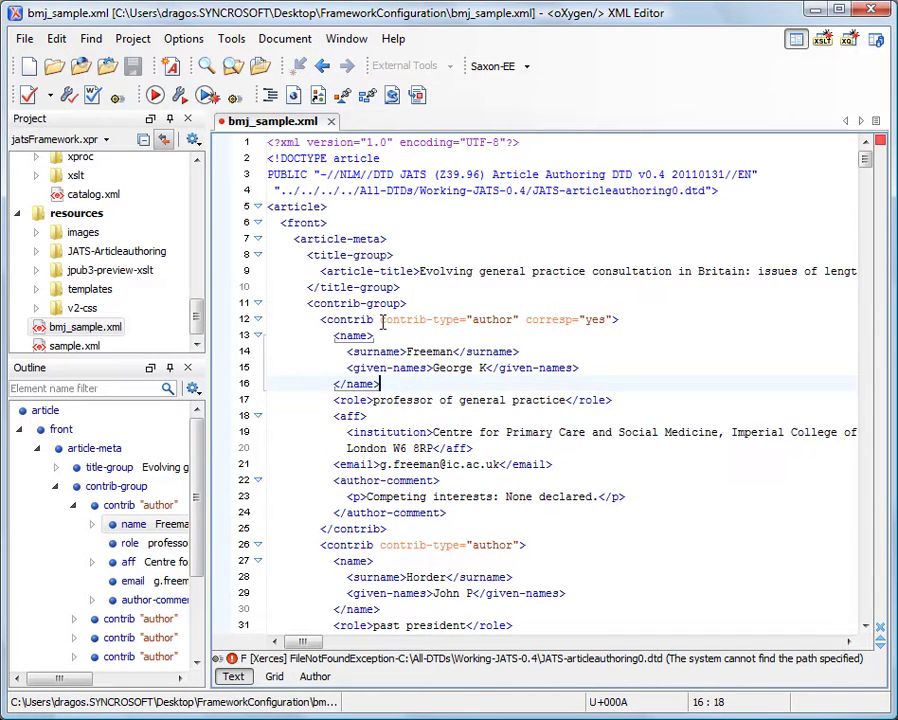
# Validate bmj_sample.xml and close the list of validation errors.
pyautogui.click(466, 320)
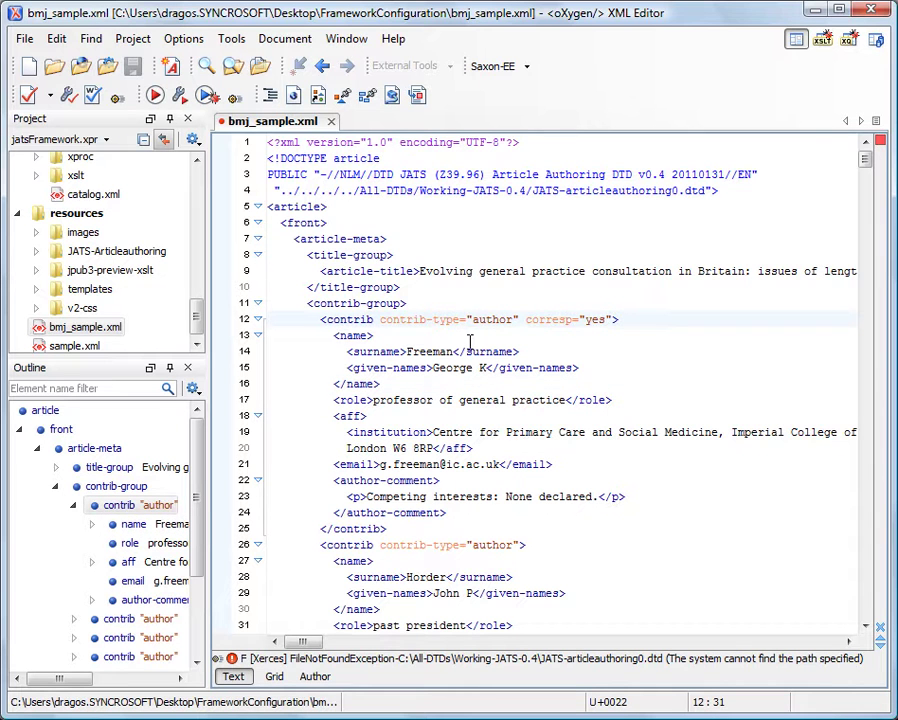
pyautogui.click(381, 320)
pyautogui.click(31, 95)
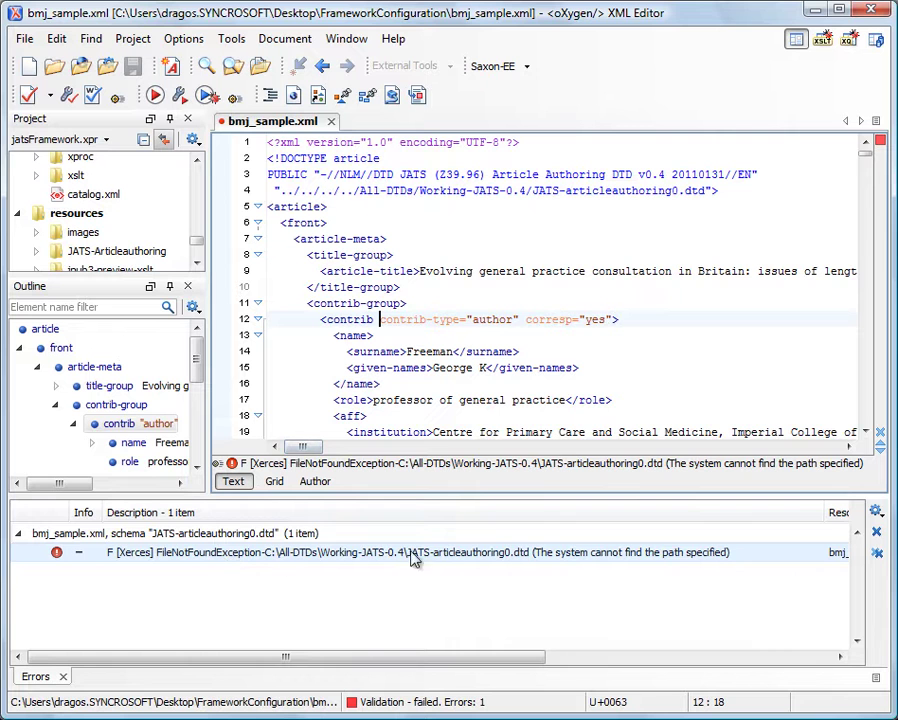
pyautogui.click(62, 676)
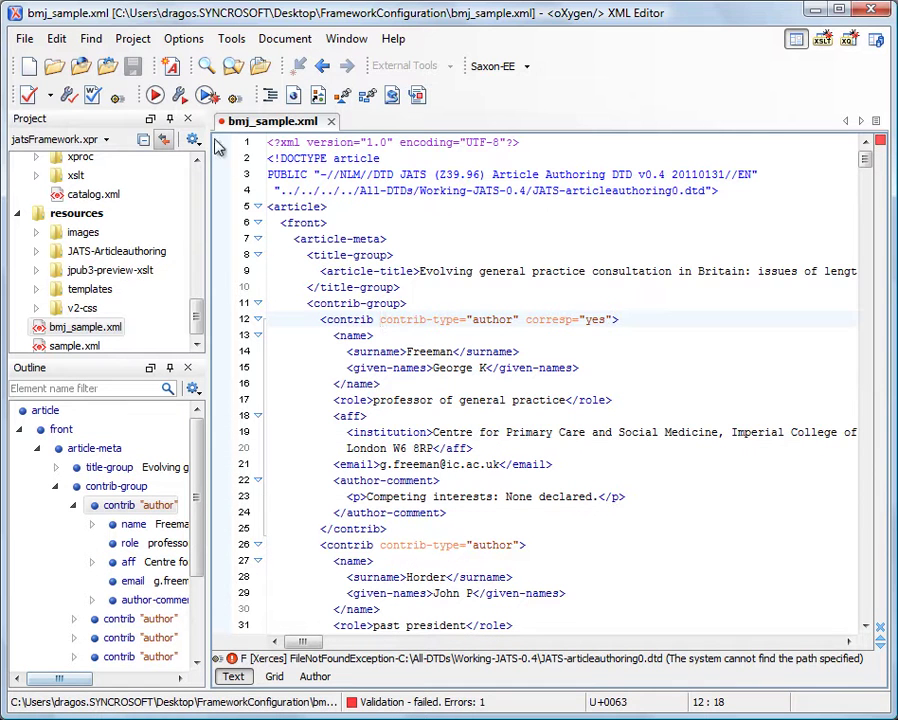
# Check which transformation scenarios are available for bmj_sample.xml, and try once more to switch it to Author mode.
pyautogui.click(180, 96)
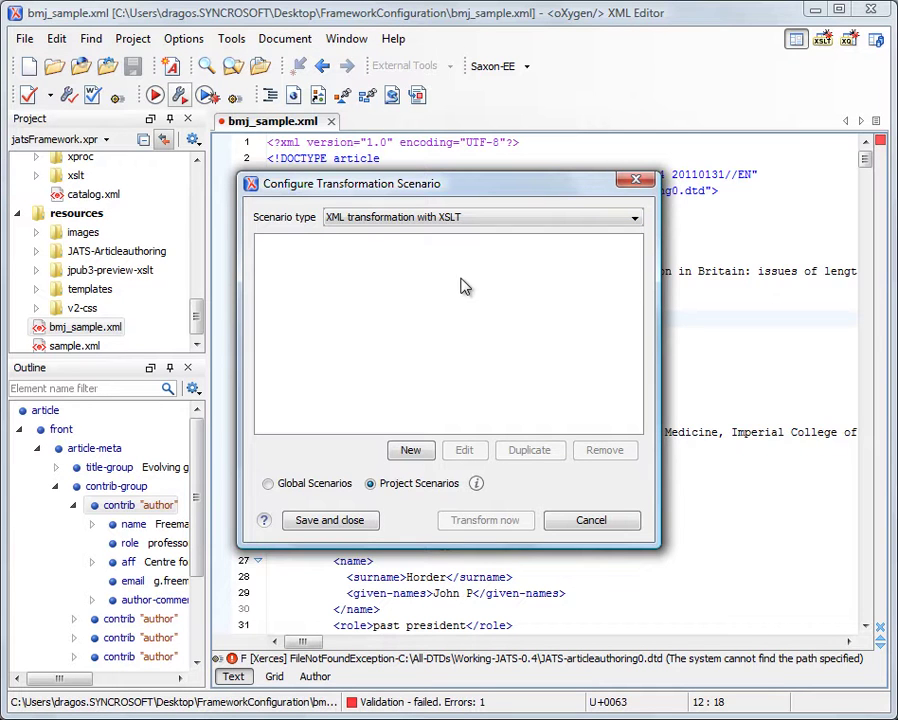
pyautogui.click(593, 520)
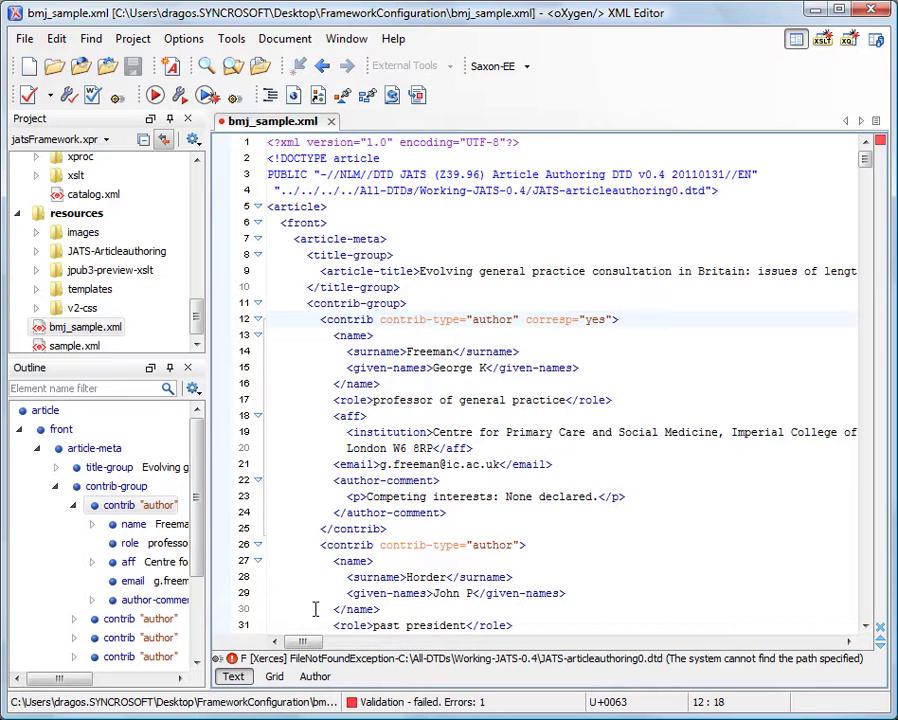
pyautogui.click(315, 676)
pyautogui.click(447, 401)
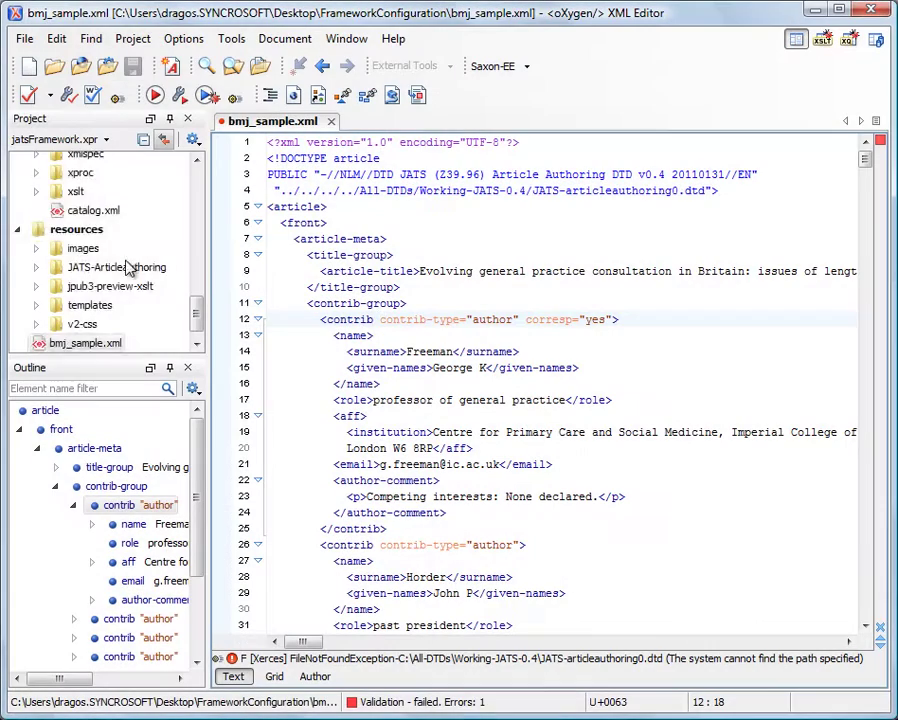
# Create a folder named JATS inside the project's frameworks folder.
pyautogui.scroll(10, 134, 250)
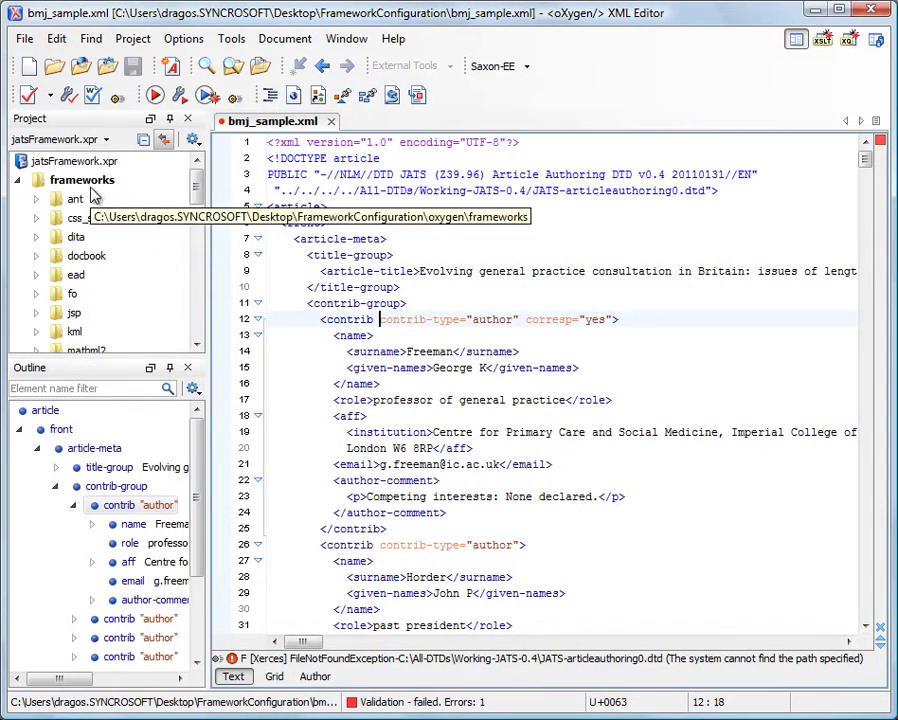
pyautogui.click(94, 190)
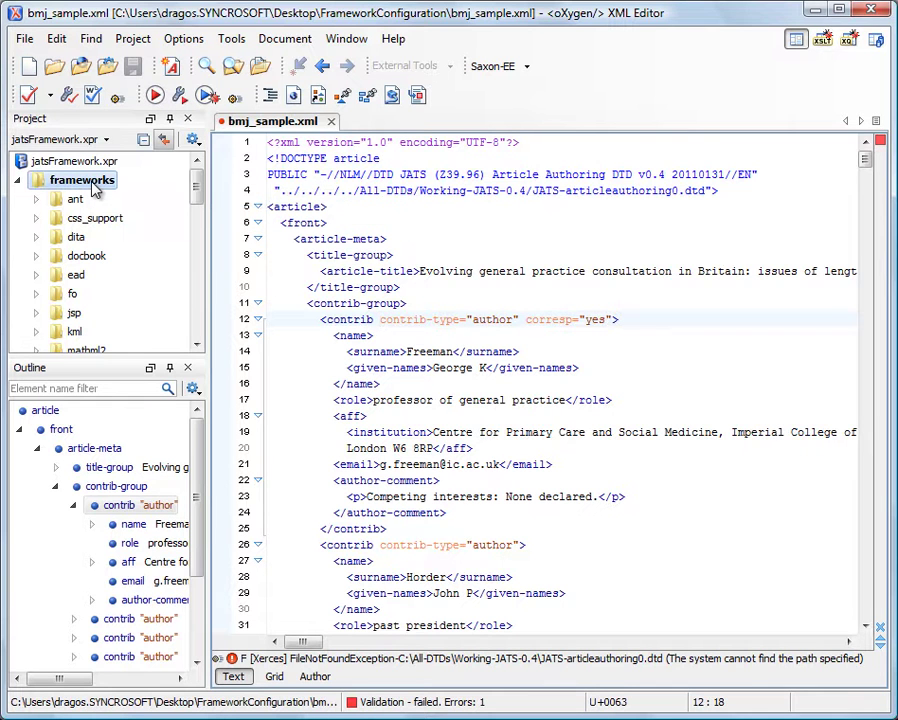
pyautogui.click(76, 202)
pyautogui.click(80, 222)
pyautogui.click(76, 238)
pyautogui.click(76, 256)
pyautogui.click(74, 292)
pyautogui.click(84, 186)
pyautogui.rightClick(87, 190)
pyautogui.moveTo(150, 196)
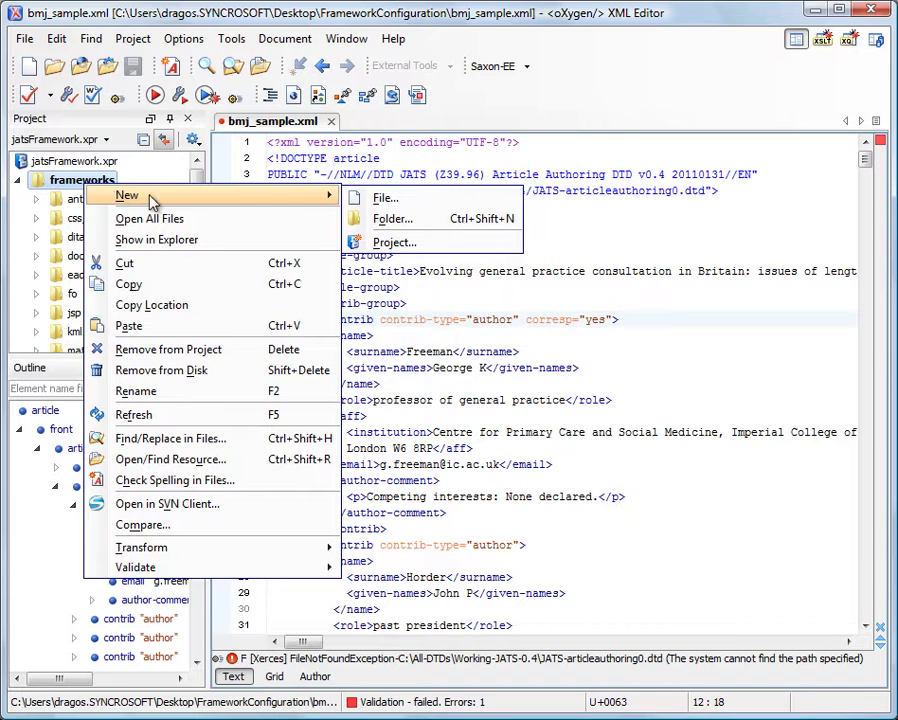
pyautogui.click(392, 219)
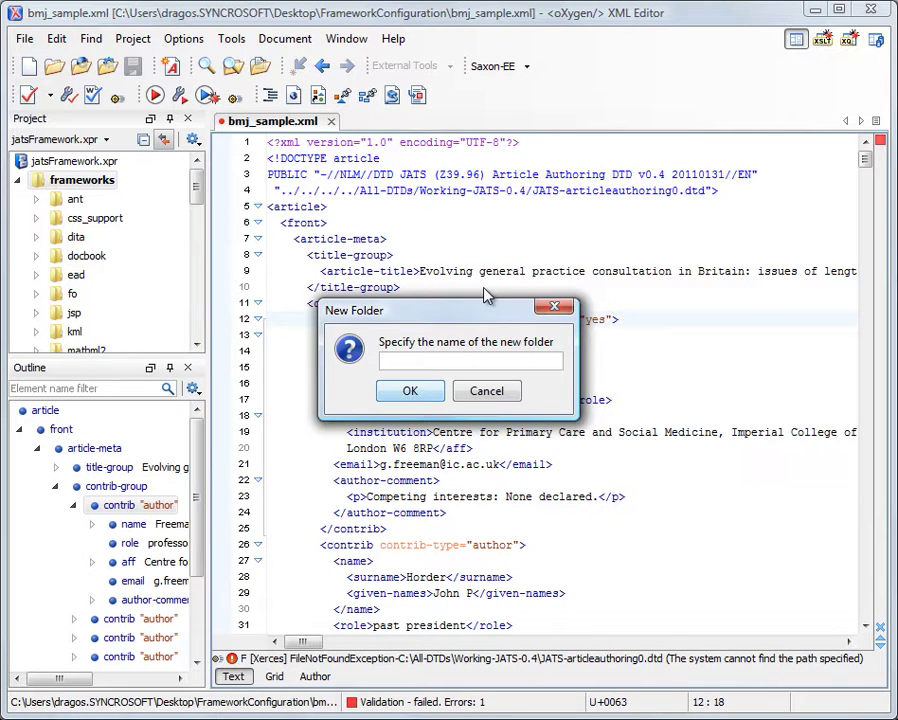
pyautogui.write('JATS')
pyautogui.click(412, 392)
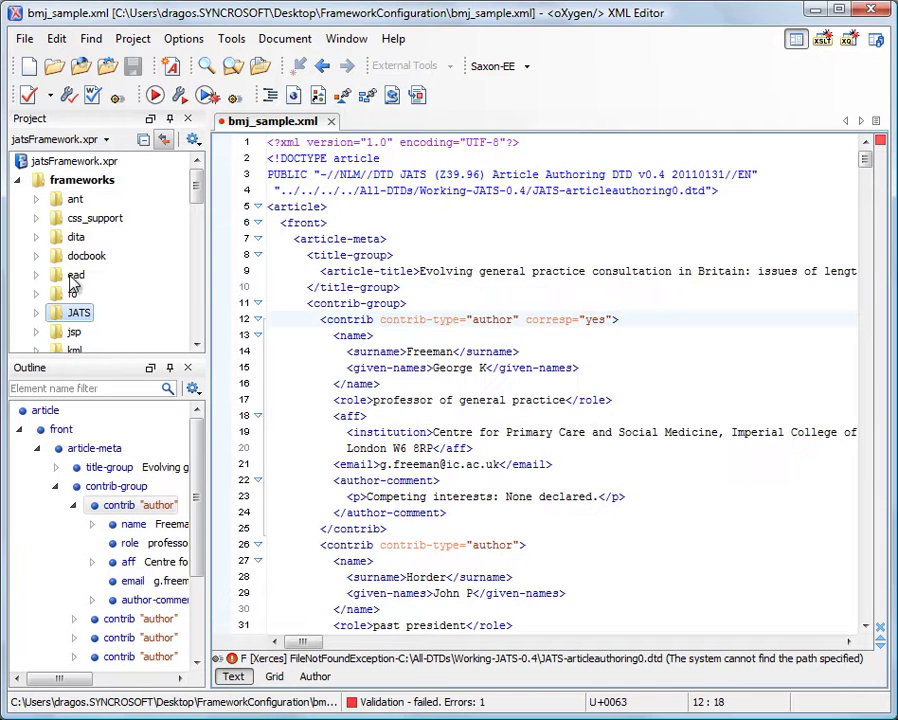
# Copy the images, JATS-Articleauthoring, jpub3-preview-xslt, templates and v2-css folders from resources into the JATS framework folder.
pyautogui.scroll(-10, 80, 320)
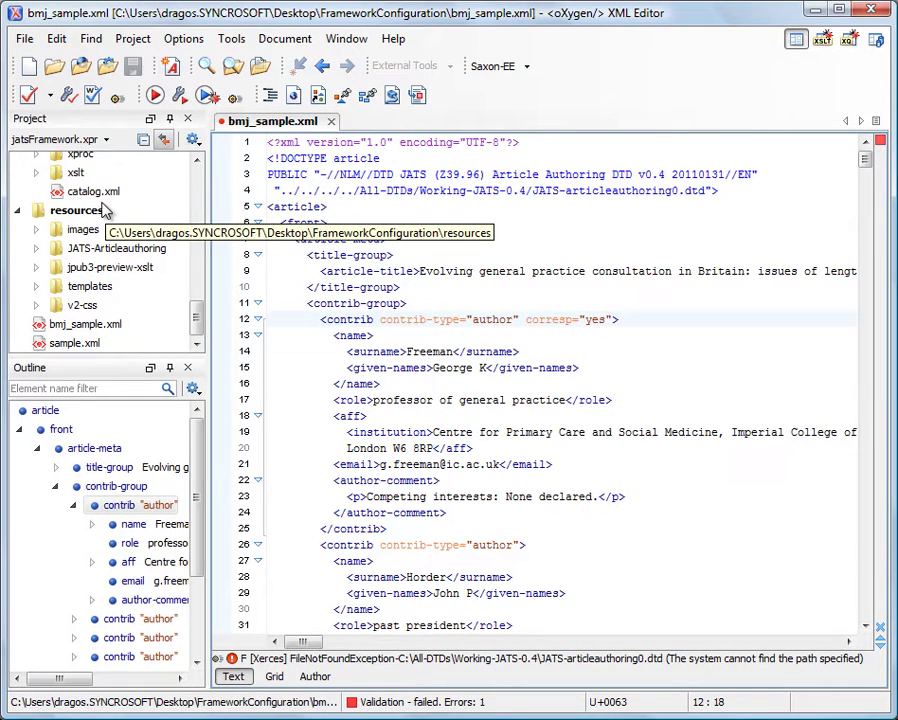
pyautogui.click(92, 249)
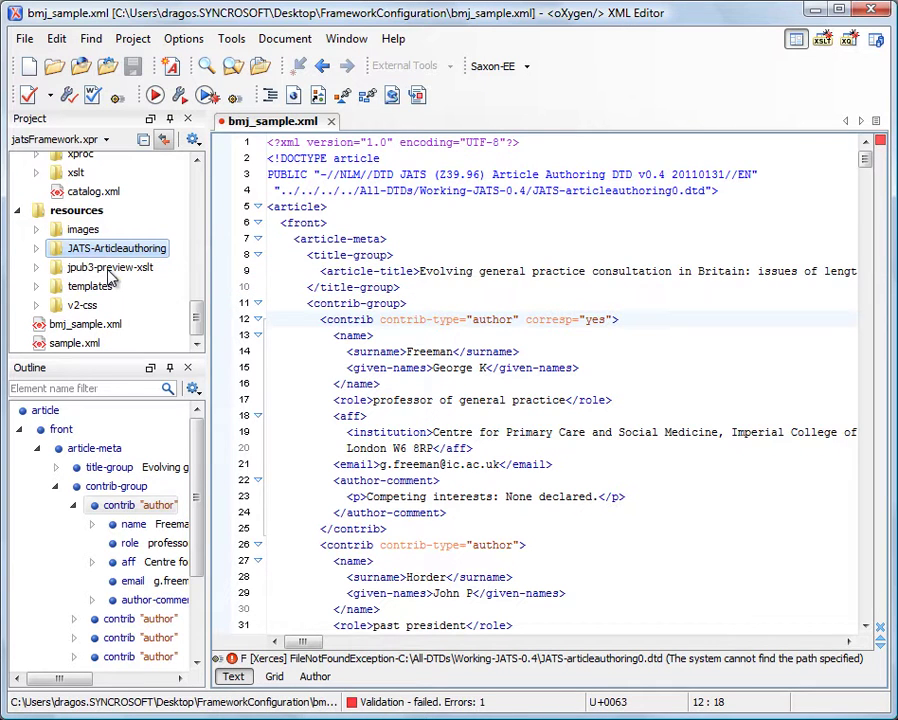
pyautogui.keyDown('ctrl'); pyautogui.click(112, 277); pyautogui.keyUp('ctrl')
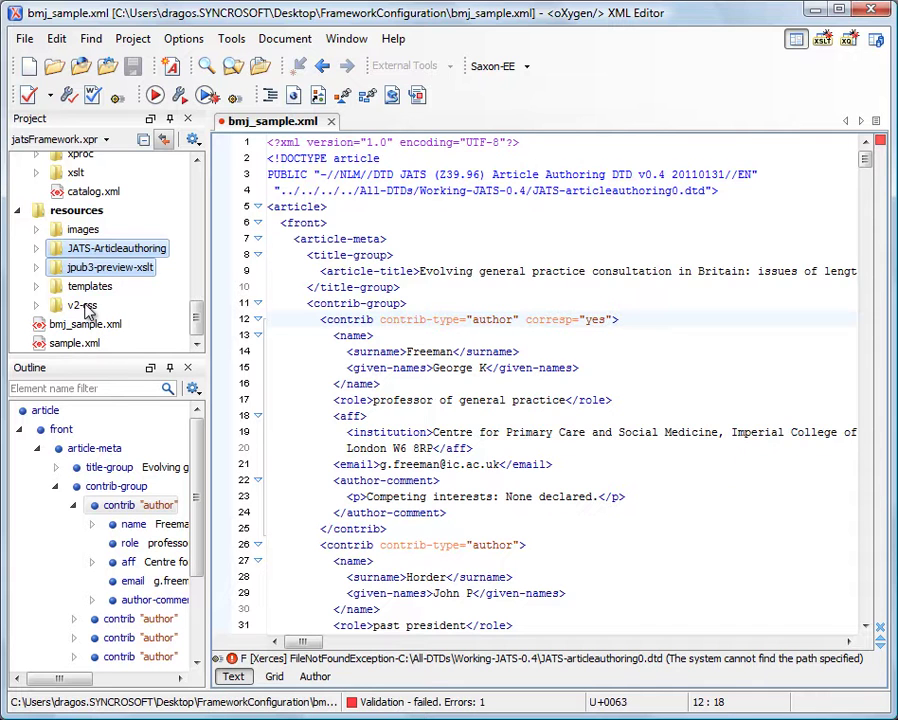
pyautogui.keyDown('ctrl'); pyautogui.click(84, 306); pyautogui.keyUp('ctrl')
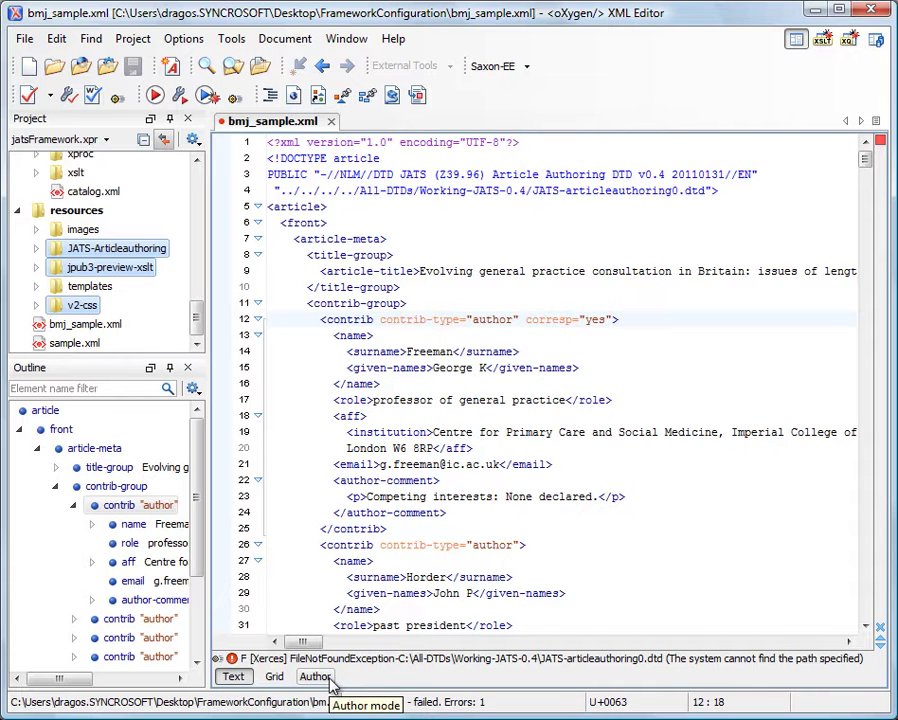
pyautogui.keyDown('ctrl'); pyautogui.click(90, 288); pyautogui.keyUp('ctrl')
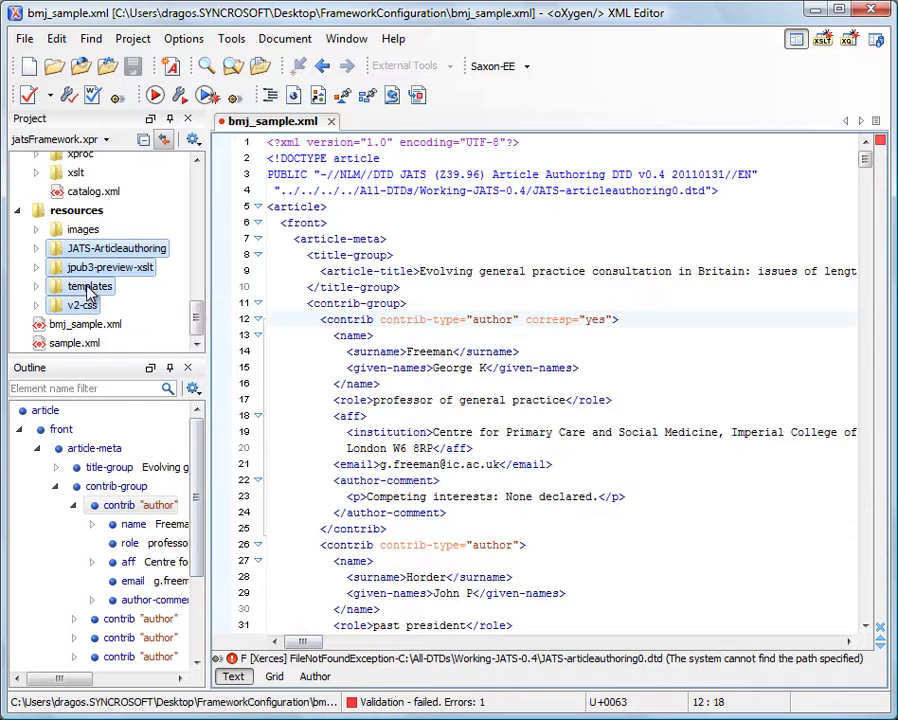
pyautogui.keyDown('ctrl'); pyautogui.click(88, 231); pyautogui.keyUp('ctrl')
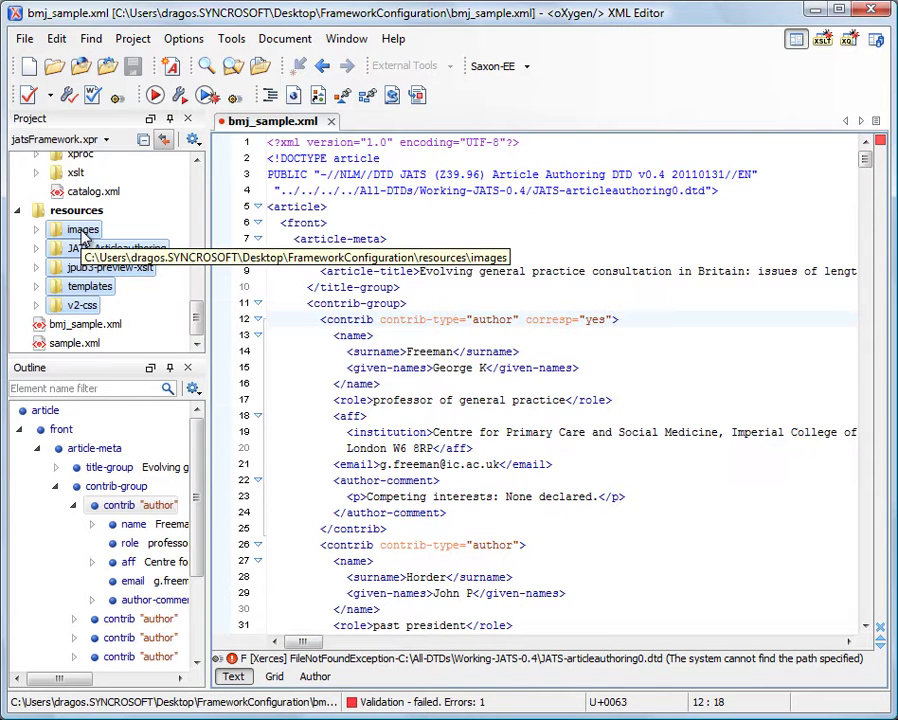
pyautogui.rightClick(86, 234)
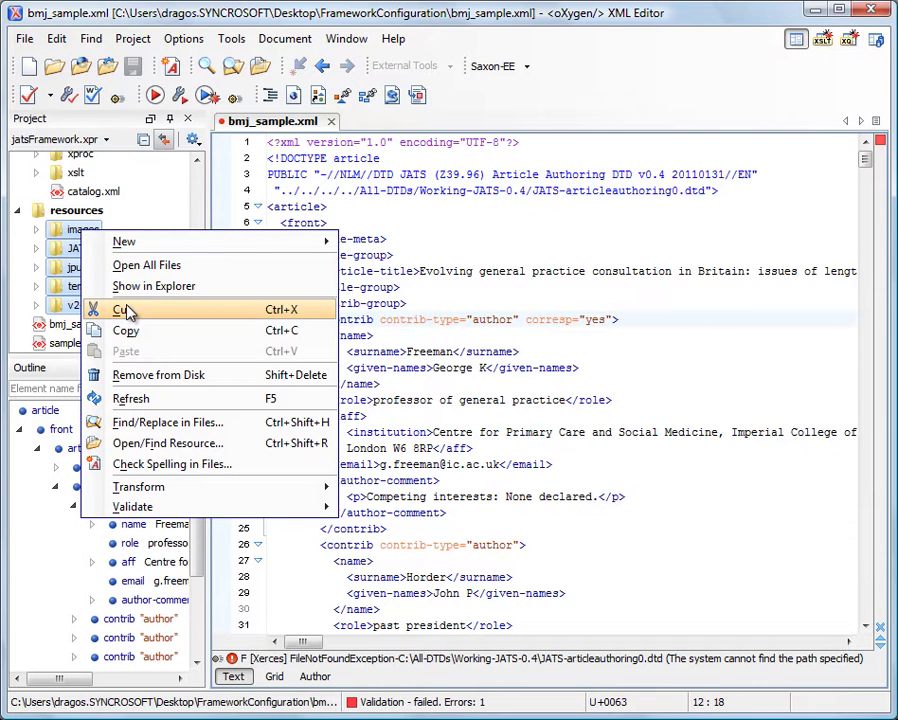
pyautogui.click(129, 338)
pyautogui.scroll(10, 92, 256)
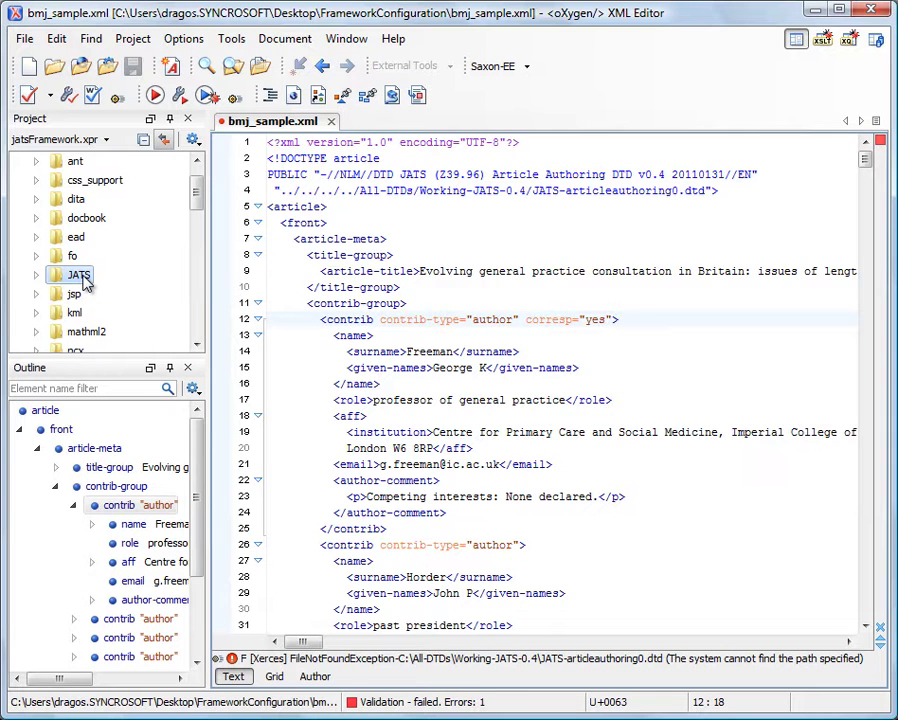
pyautogui.rightClick(85, 284)
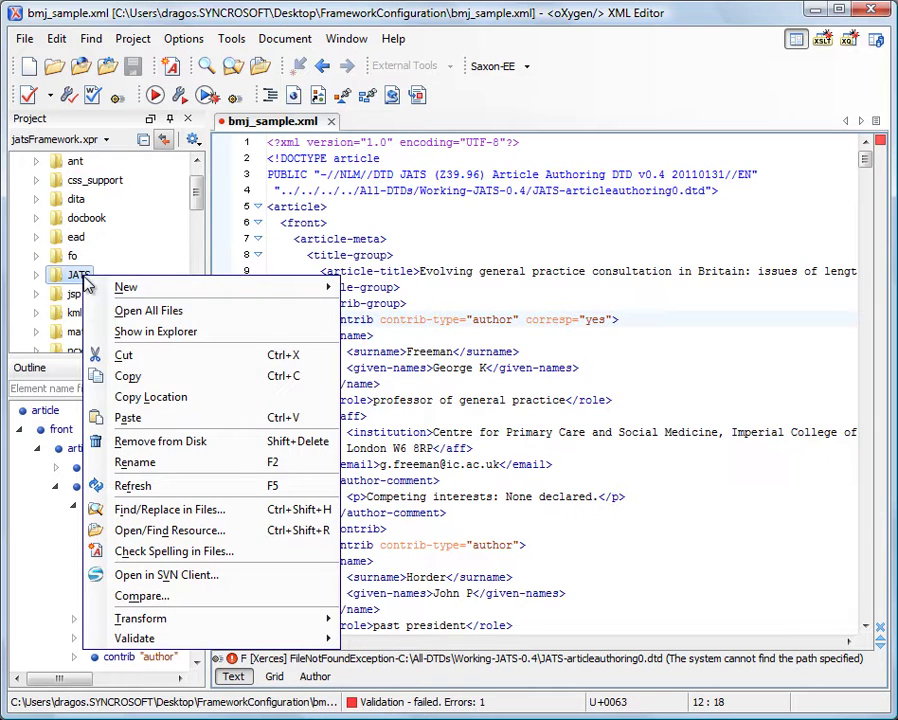
pyautogui.click(152, 412)
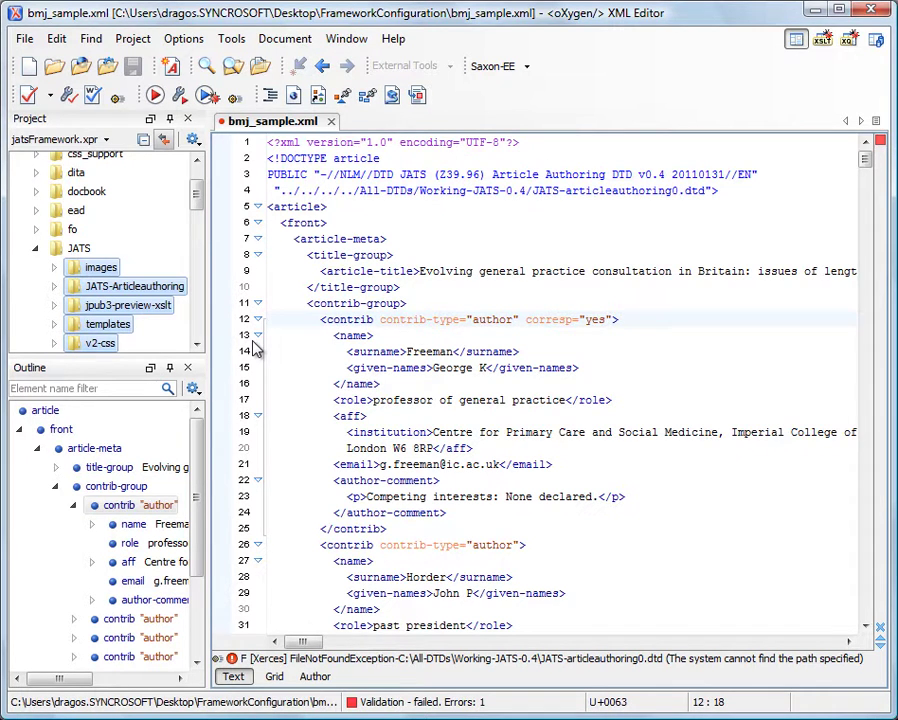
# Create a new document type association named JATS with the description "Journal Article Tag Suite".
pyautogui.click(201, 40)
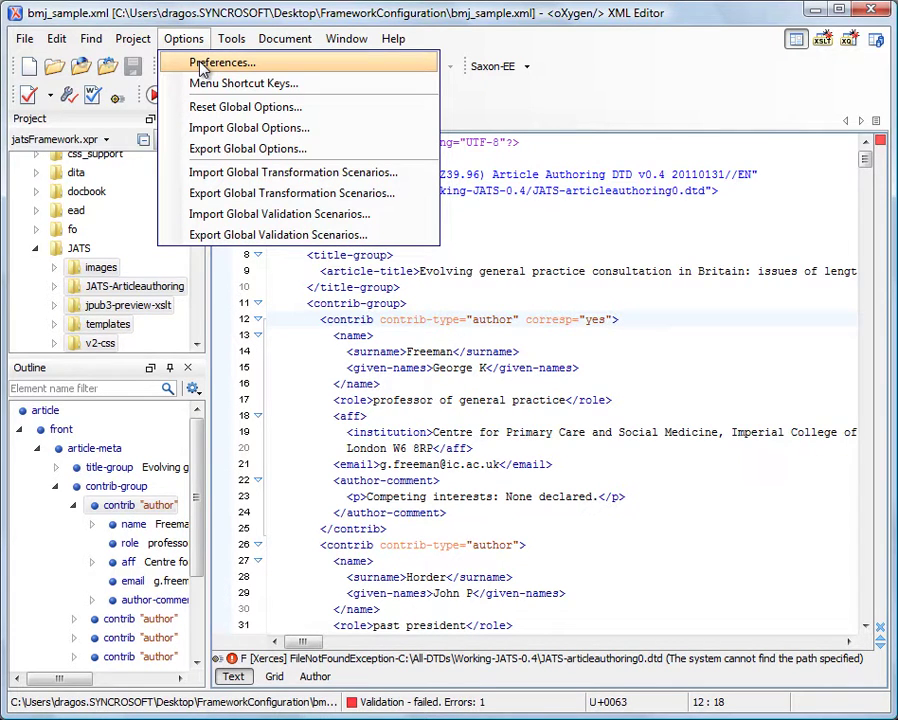
pyautogui.click(205, 63)
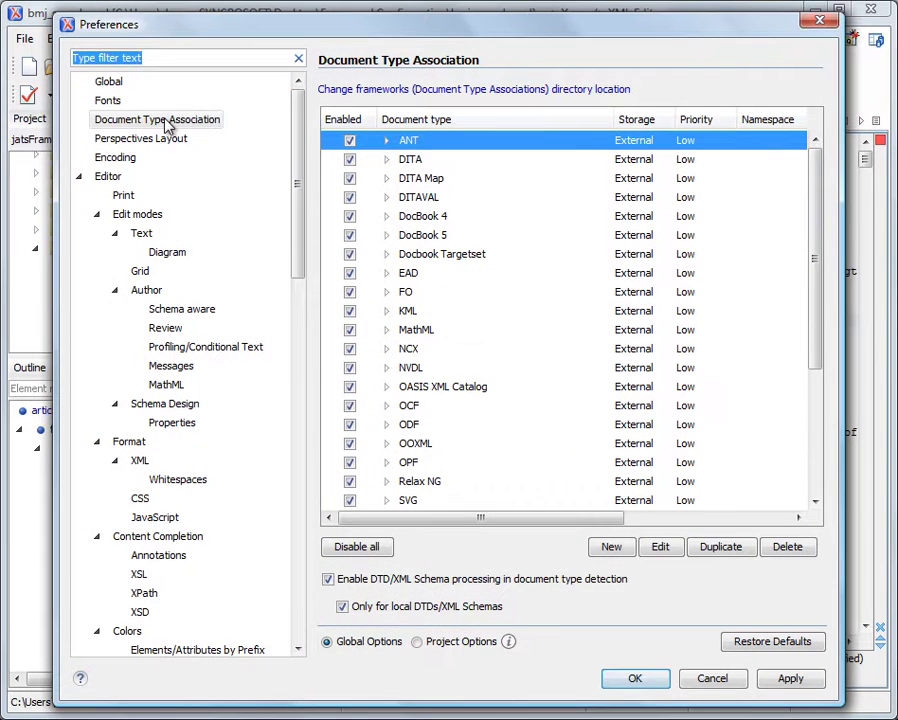
pyautogui.click(166, 121)
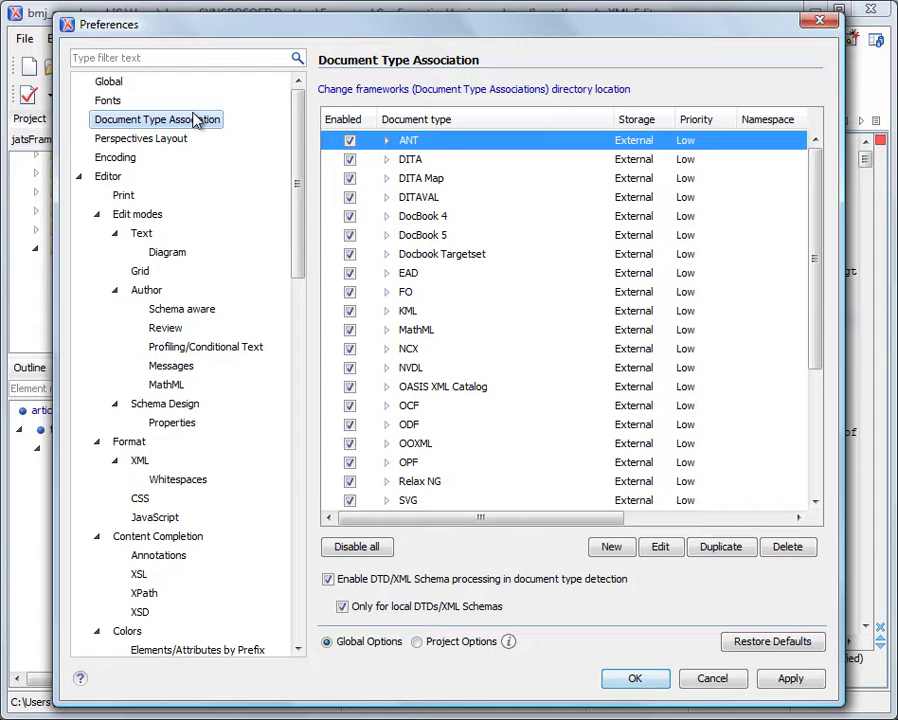
pyautogui.click(610, 548)
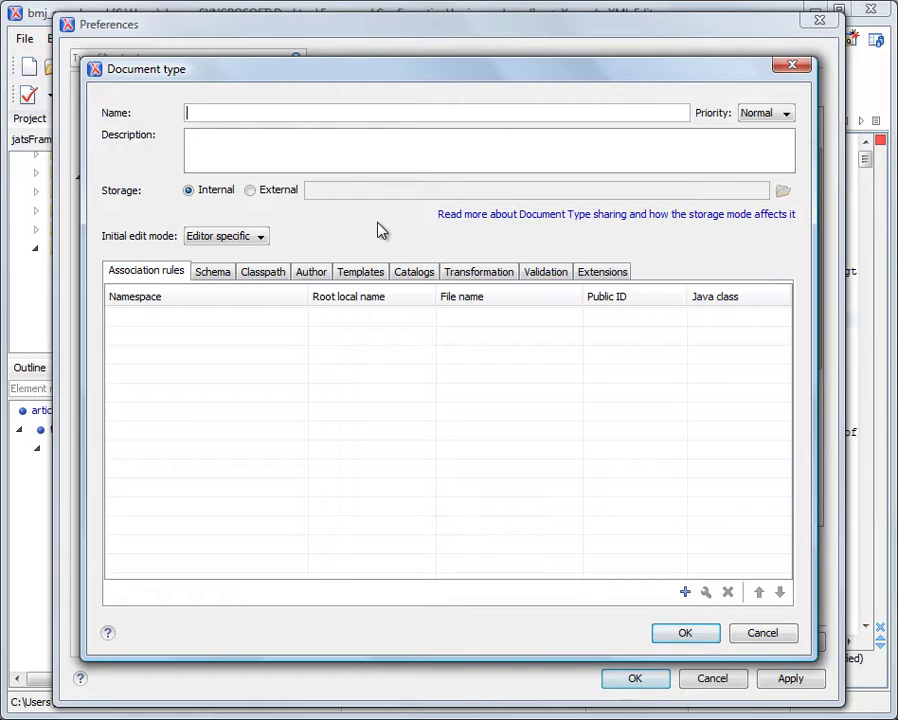
pyautogui.write('JATS')
pyautogui.click(248, 145)
pyautogui.write('Journal Arti')
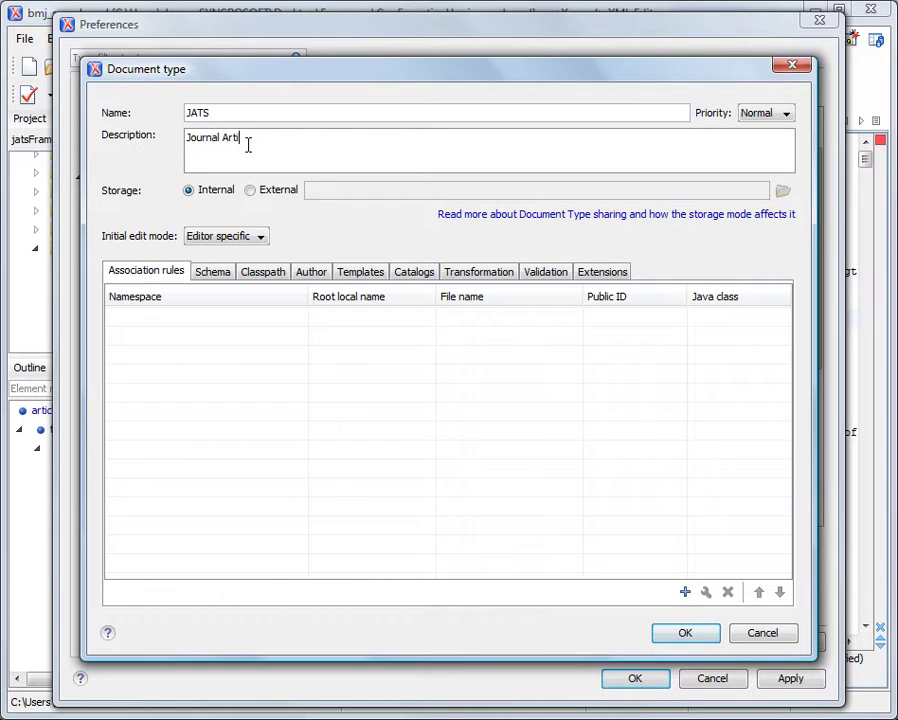
pyautogui.write('cle Tag Suite')
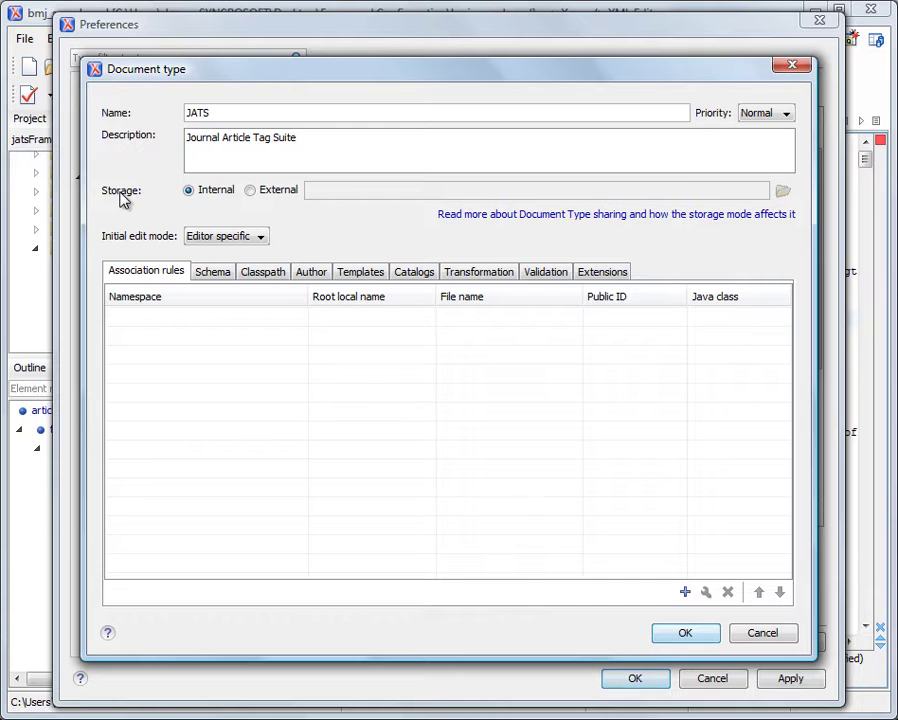
# Set the document type's storage to External, in a file named JATS inside the frameworks/JATS folder.
pyautogui.click(263, 196)
pyautogui.click(782, 191)
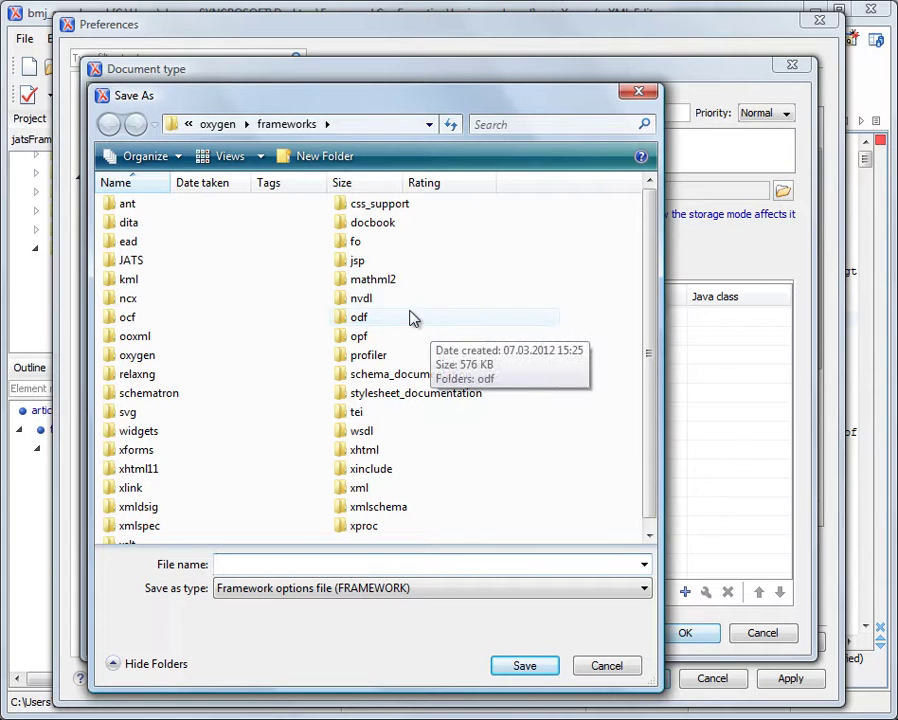
pyautogui.doubleClick(168, 262)
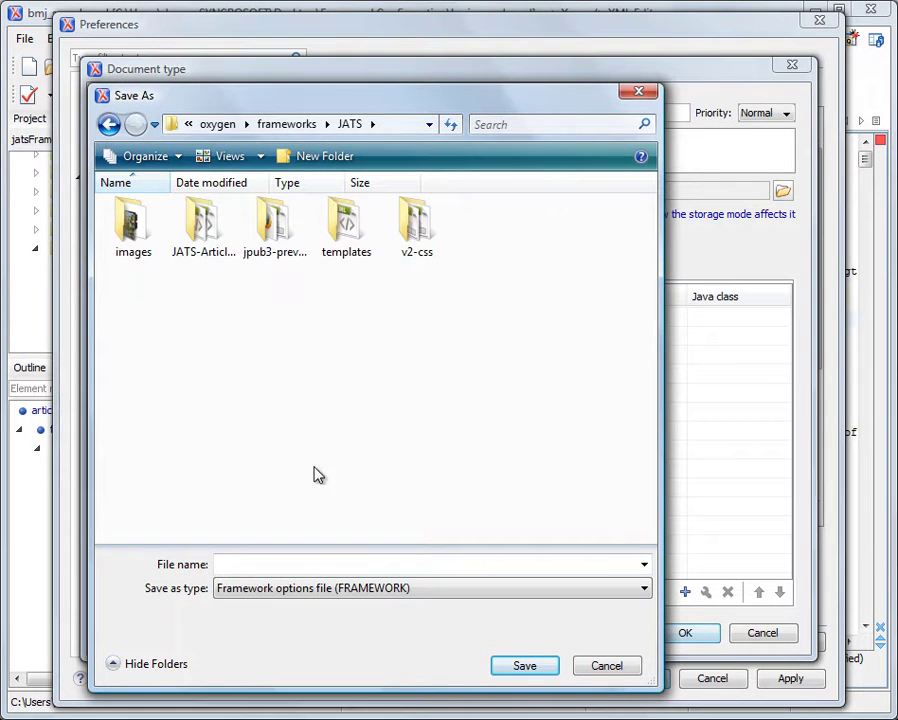
pyautogui.click(257, 564)
pyautogui.write('JATS')
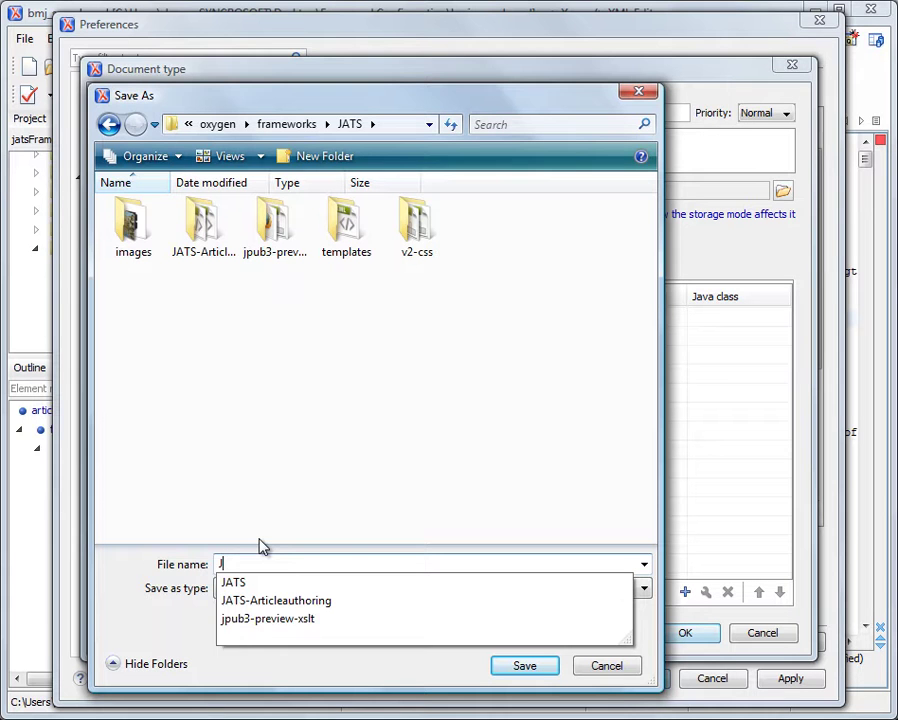
pyautogui.click(512, 670)
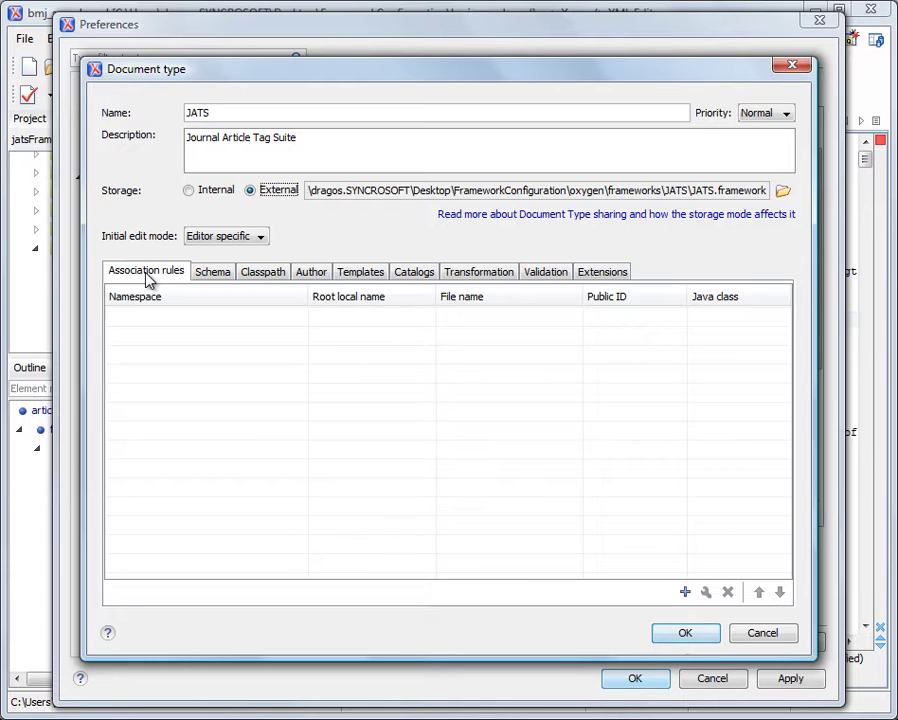
# Add an association rule to the JATS document type that matches the root local name article.
pyautogui.click(685, 592)
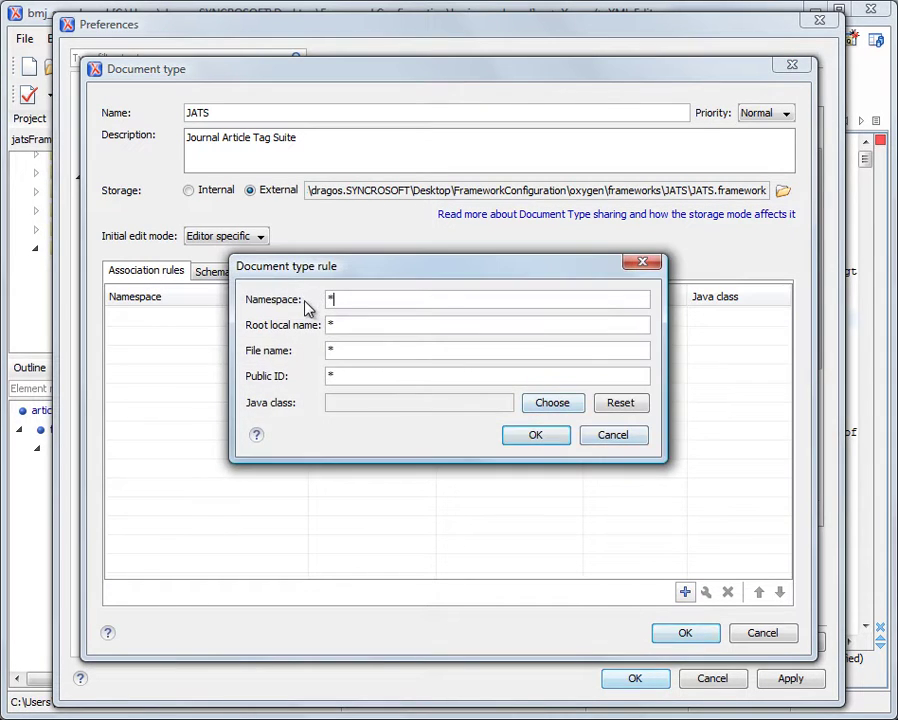
pyautogui.click(341, 328)
pyautogui.click(355, 376)
pyautogui.click(349, 301)
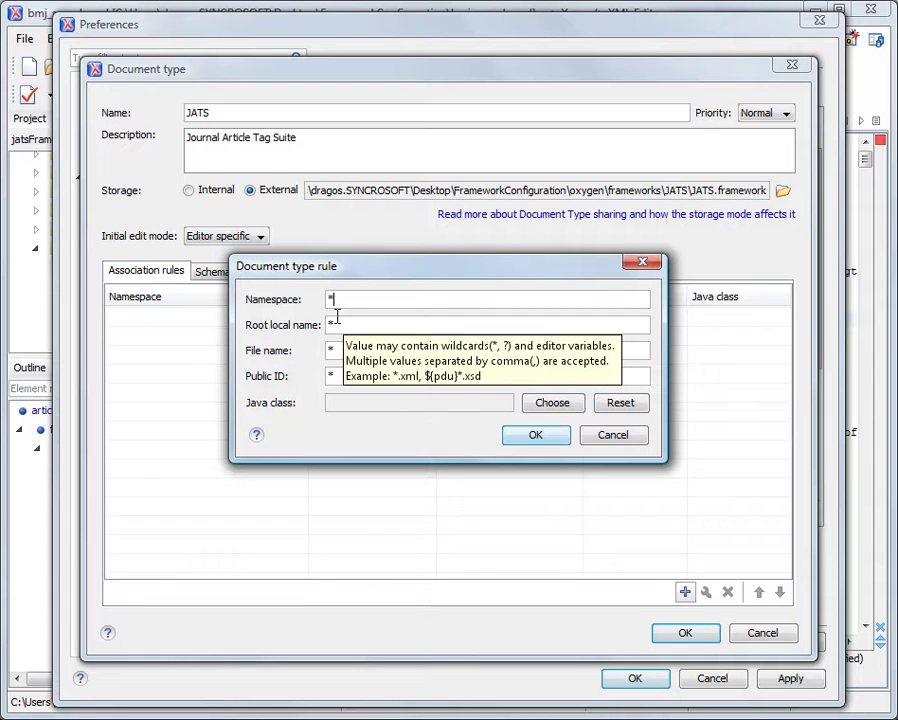
pyautogui.click(352, 325)
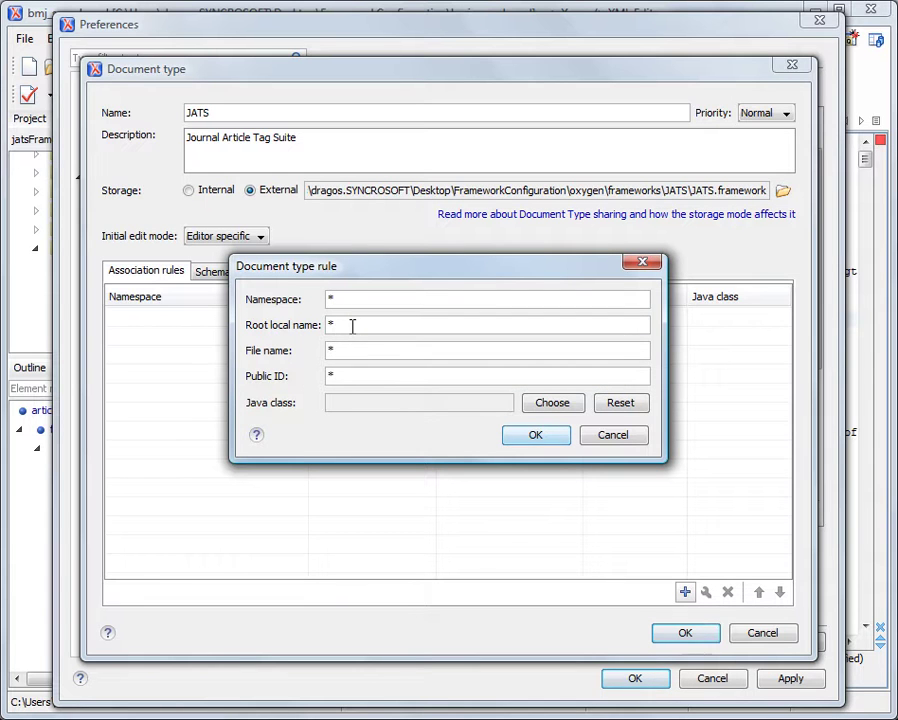
pyautogui.moveTo(344, 323); pyautogui.dragTo(330, 324)
pyautogui.click(330, 327)
pyautogui.write('article')
# Set the association rule's public ID to *-//NLM//DTD* and confirm the rule, leaving namespace and file name as wildcards.
pyautogui.click(340, 350)
pyautogui.click(348, 375)
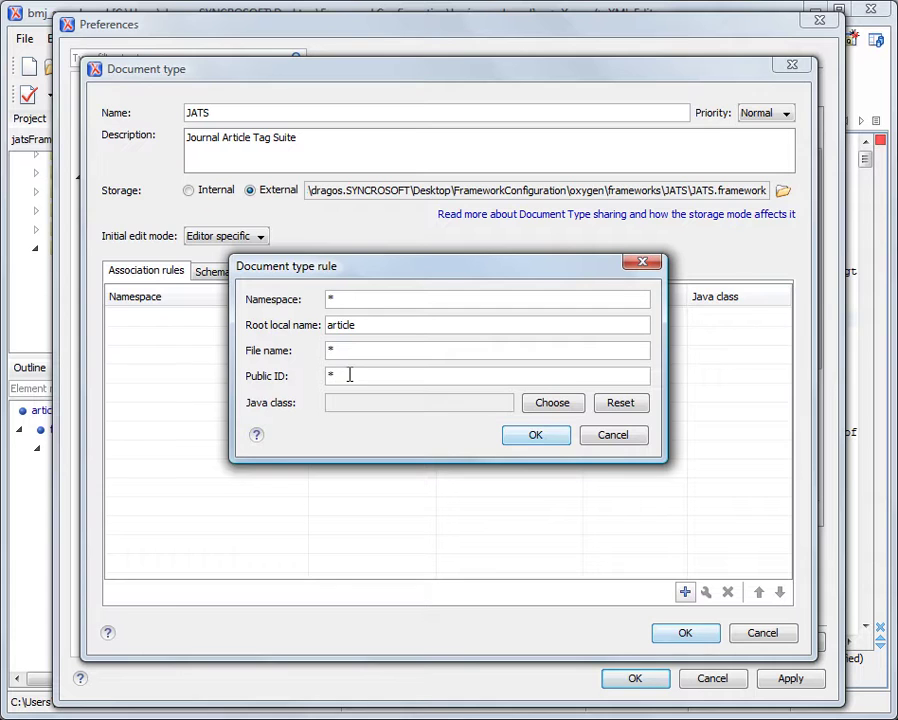
pyautogui.click(356, 350)
pyautogui.click(377, 320)
pyautogui.click(376, 297)
pyautogui.click(350, 376)
pyautogui.write('-//')
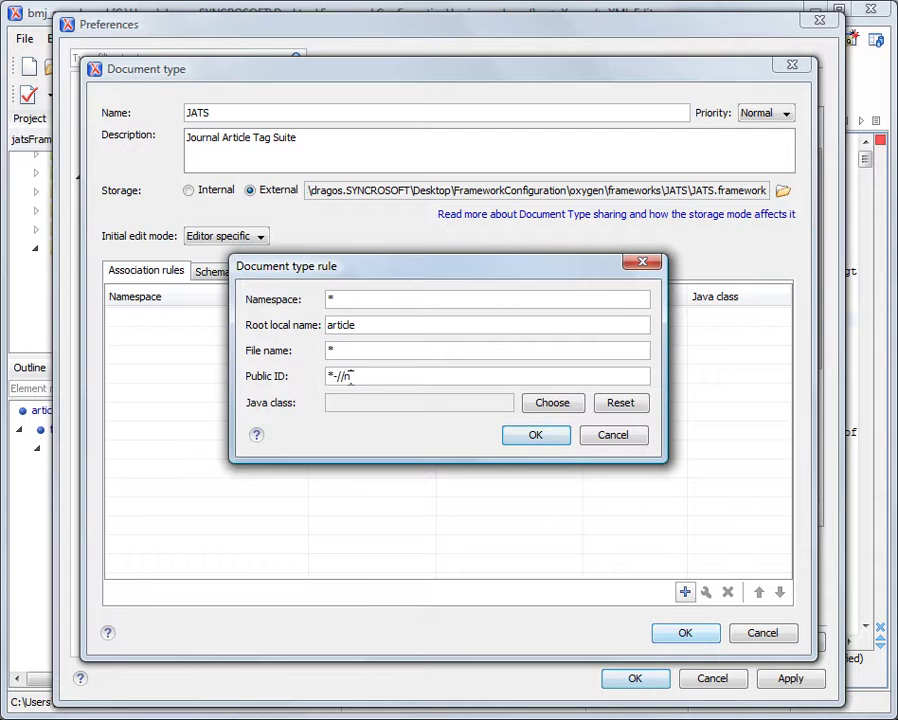
pyautogui.write('NLM//DTD*')
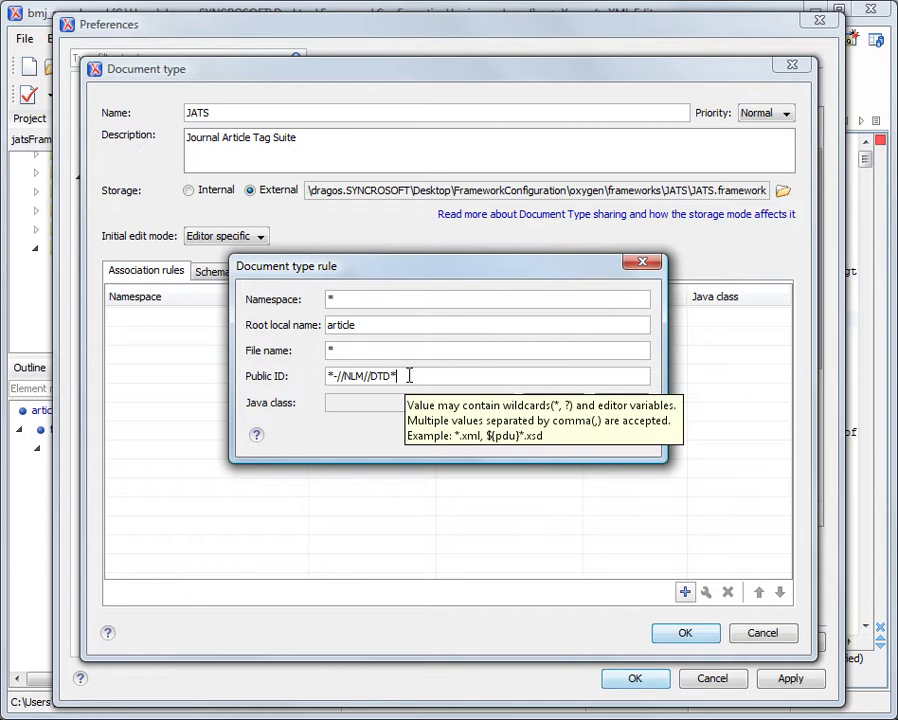
pyautogui.click(336, 300)
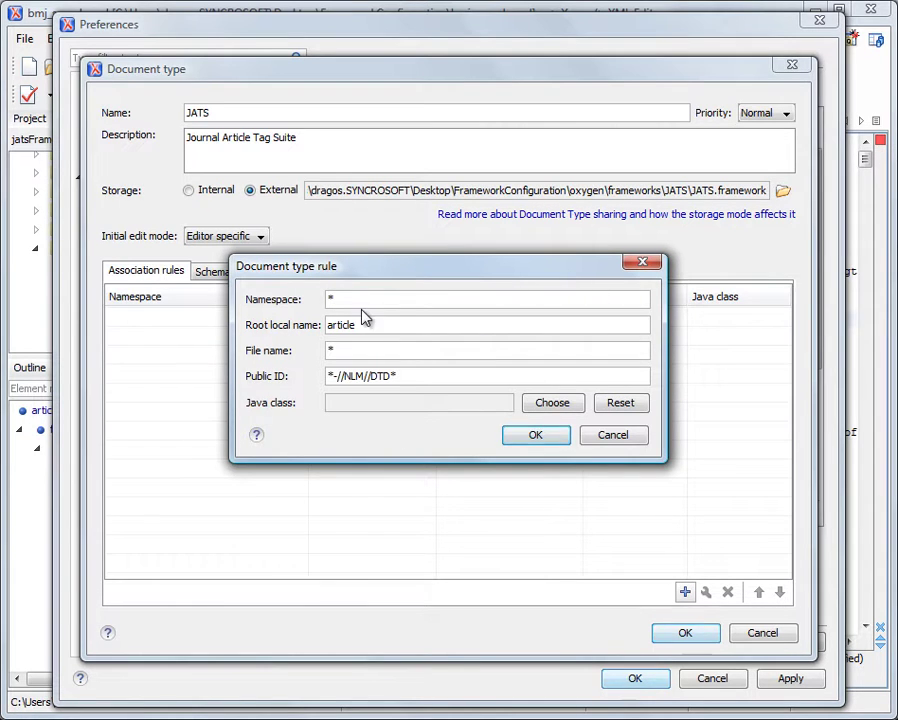
pyautogui.moveTo(366, 324); pyautogui.dragTo(324, 321)
pyautogui.click(381, 324)
pyautogui.moveTo(396, 377); pyautogui.dragTo(325, 377)
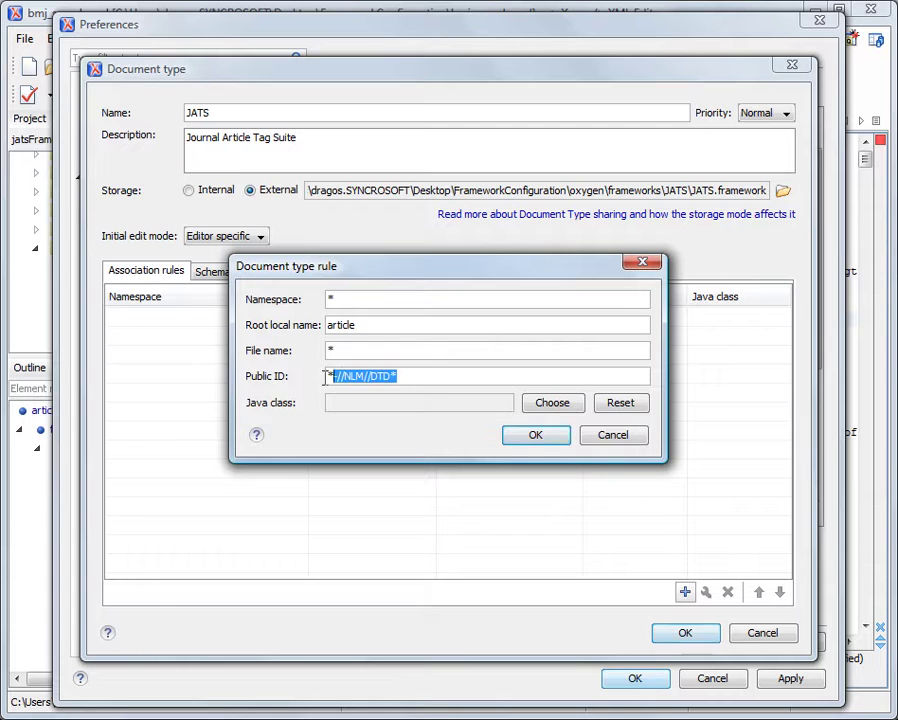
pyautogui.click(411, 376)
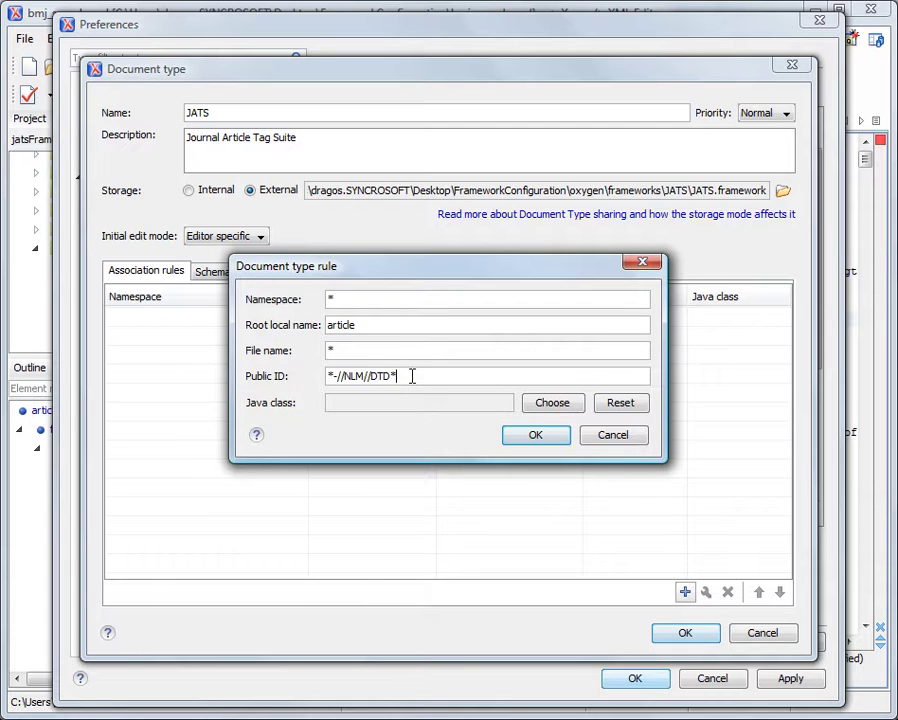
pyautogui.click(534, 438)
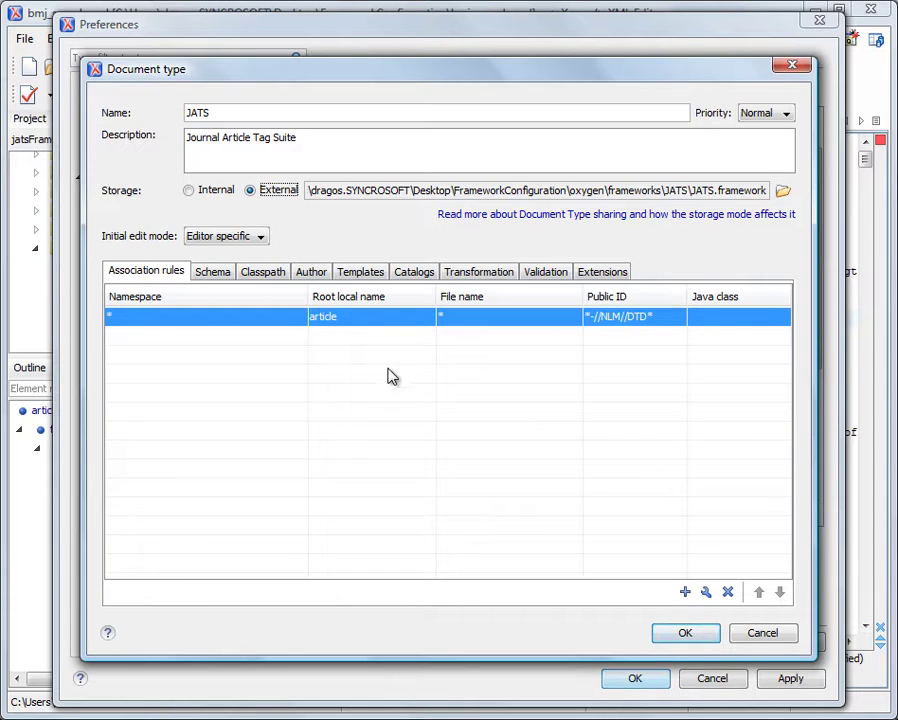
# Look over the schema and catalog settings of the JATS document type, and save the document type and preferences.
pyautogui.click(215, 272)
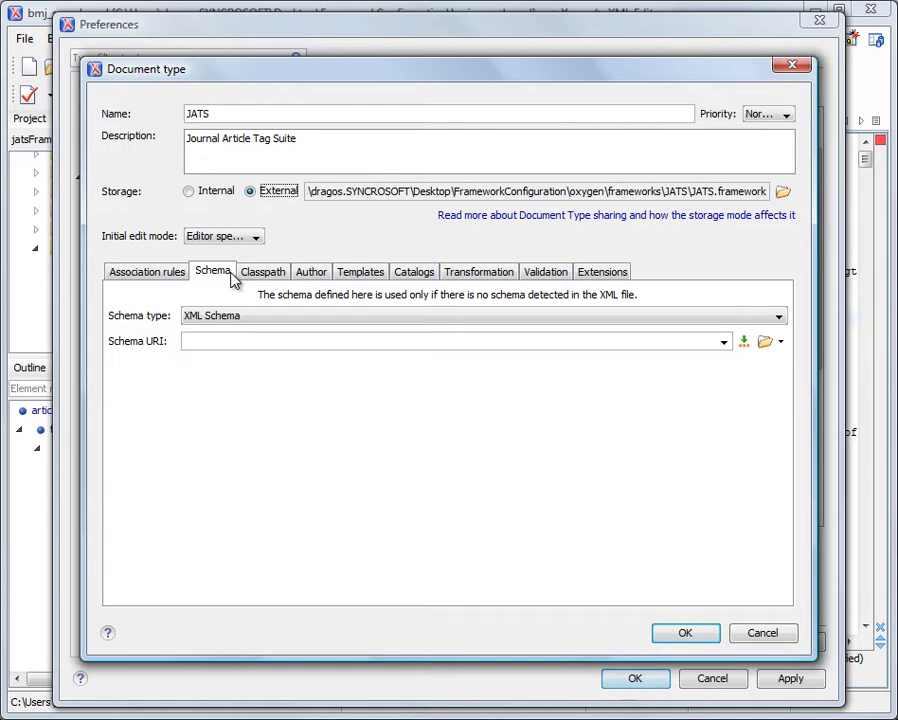
pyautogui.click(408, 277)
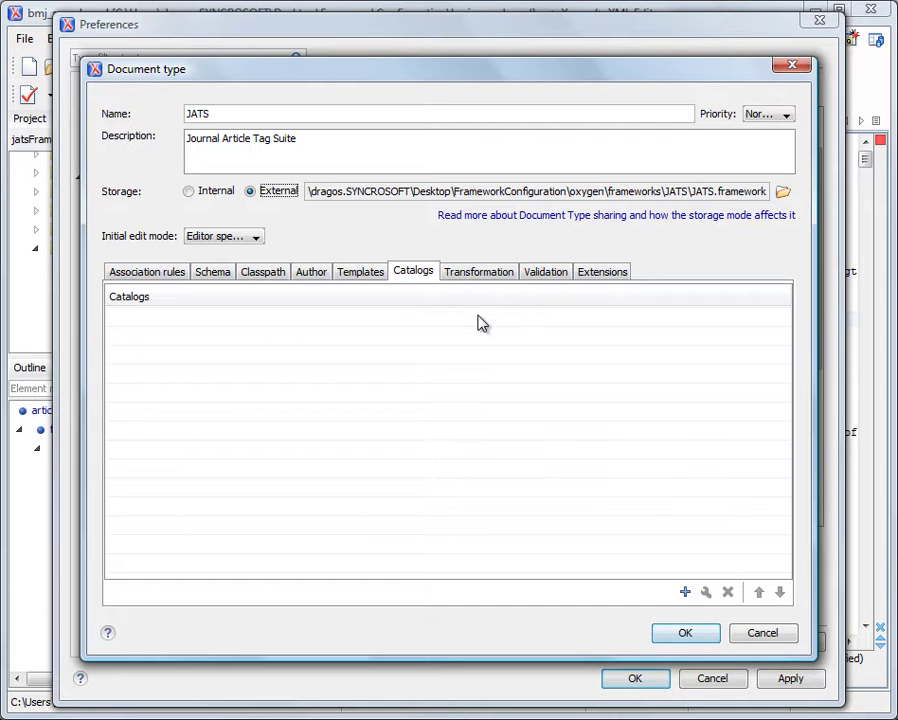
pyautogui.click(666, 632)
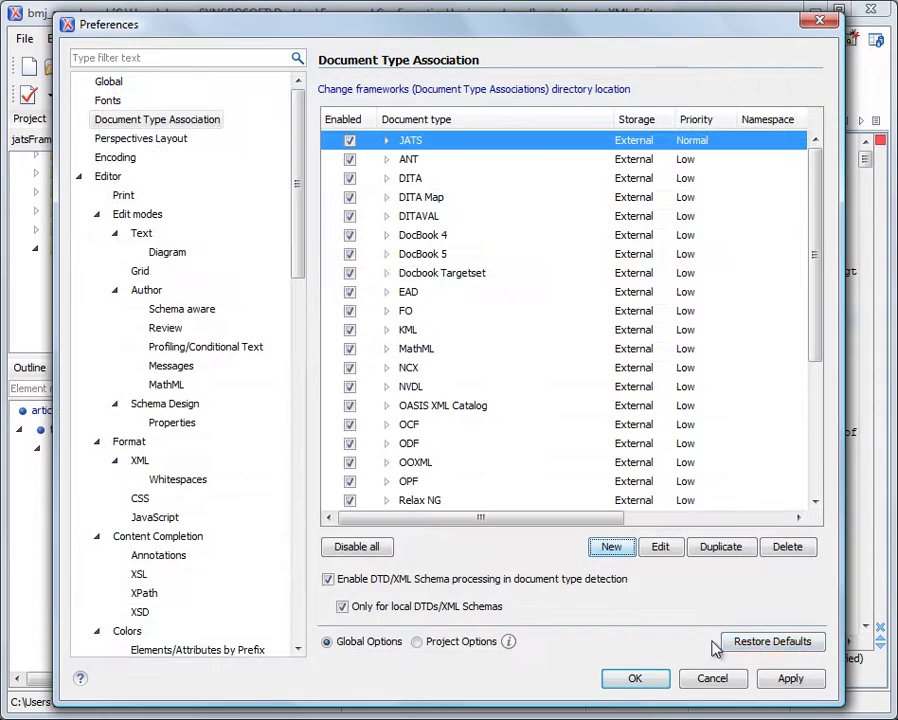
pyautogui.click(636, 679)
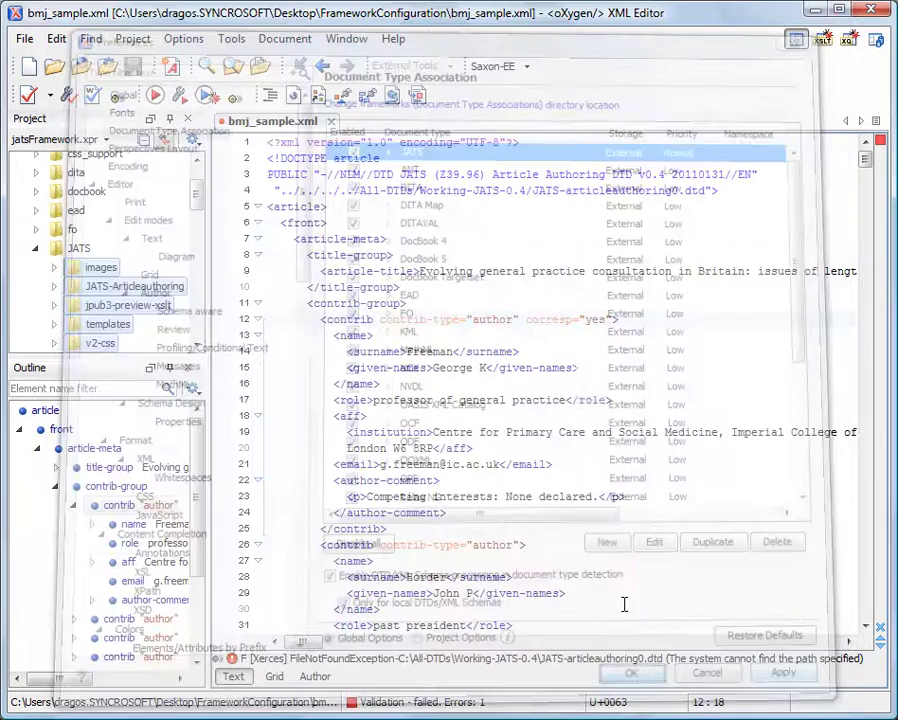
# Open catalog-jats-v0.xml from the JATS framework's JATS-Articleauthoring folder and read its header comments.
pyautogui.click(54, 286)
pyautogui.scroll(-1, 140, 312)
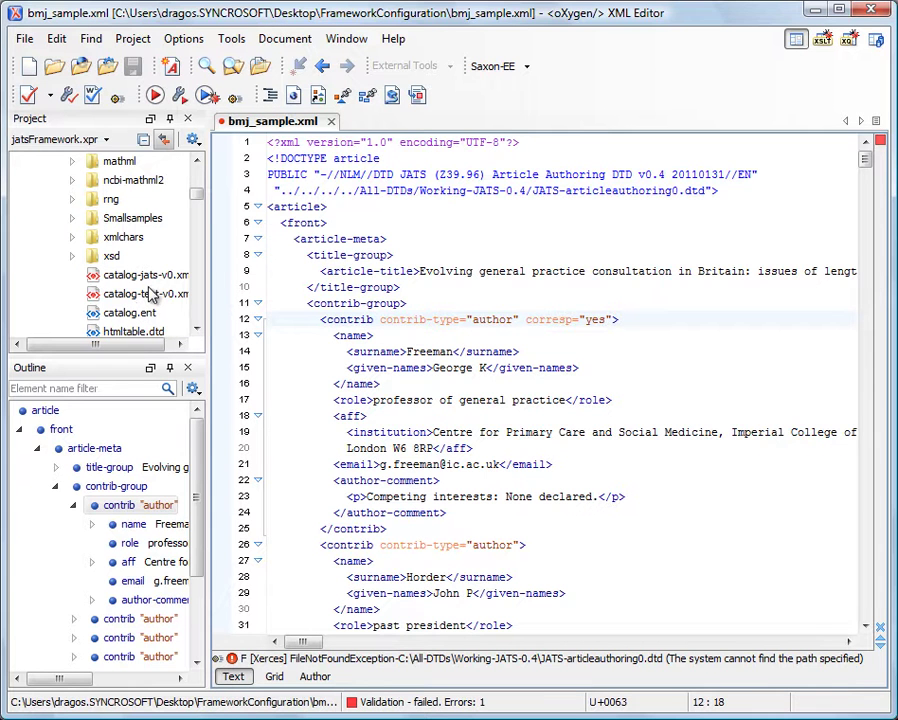
pyautogui.doubleClick(155, 281)
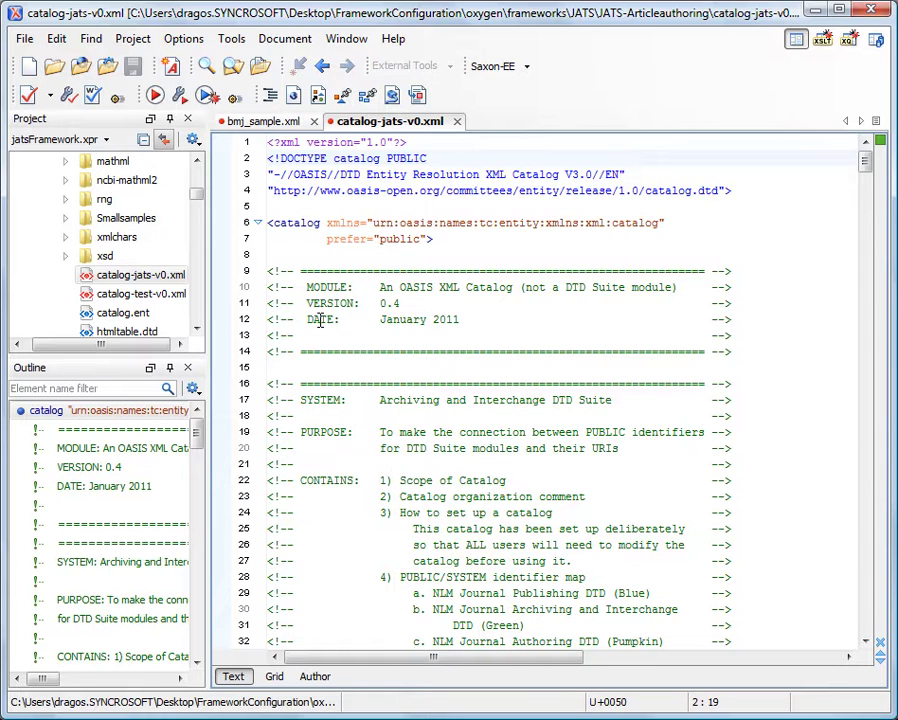
pyautogui.moveTo(354, 303); pyautogui.dragTo(311, 321)
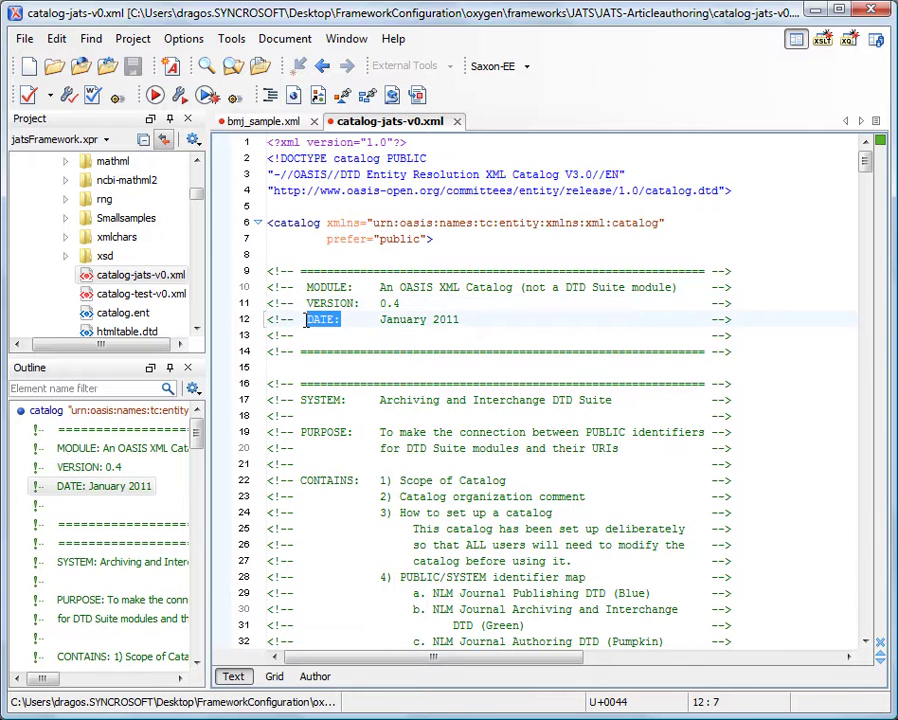
pyautogui.click(326, 320)
pyautogui.moveTo(356, 432); pyautogui.dragTo(300, 432)
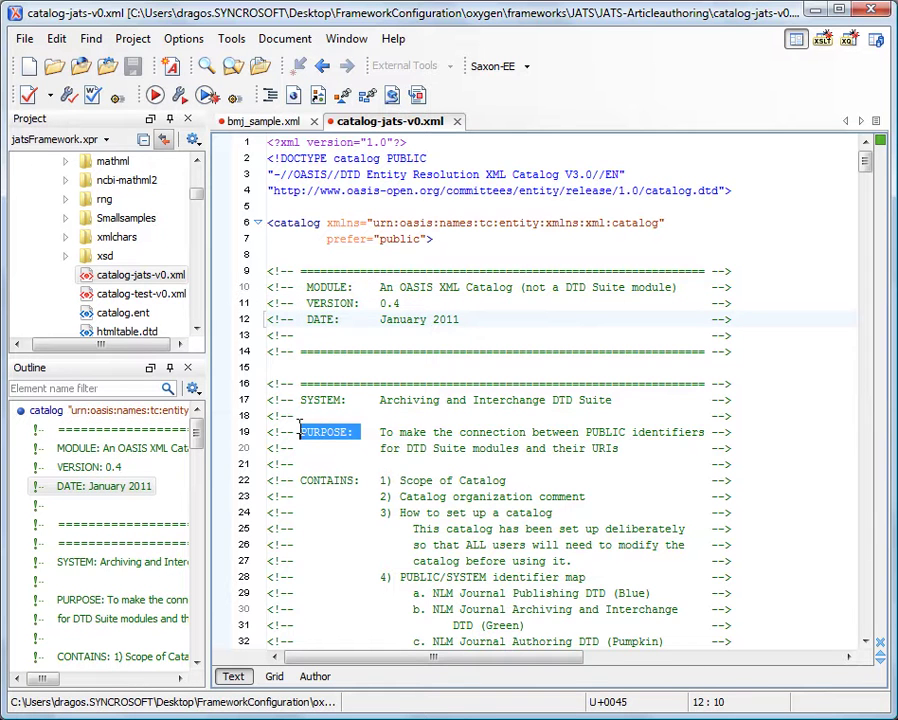
# Examine how the catalog's Journal Publishing DTD entries map each publicId to a uri, and close the catalog file.
pyautogui.scroll(-4, 363, 378)
pyautogui.scroll(-8, 363, 378)
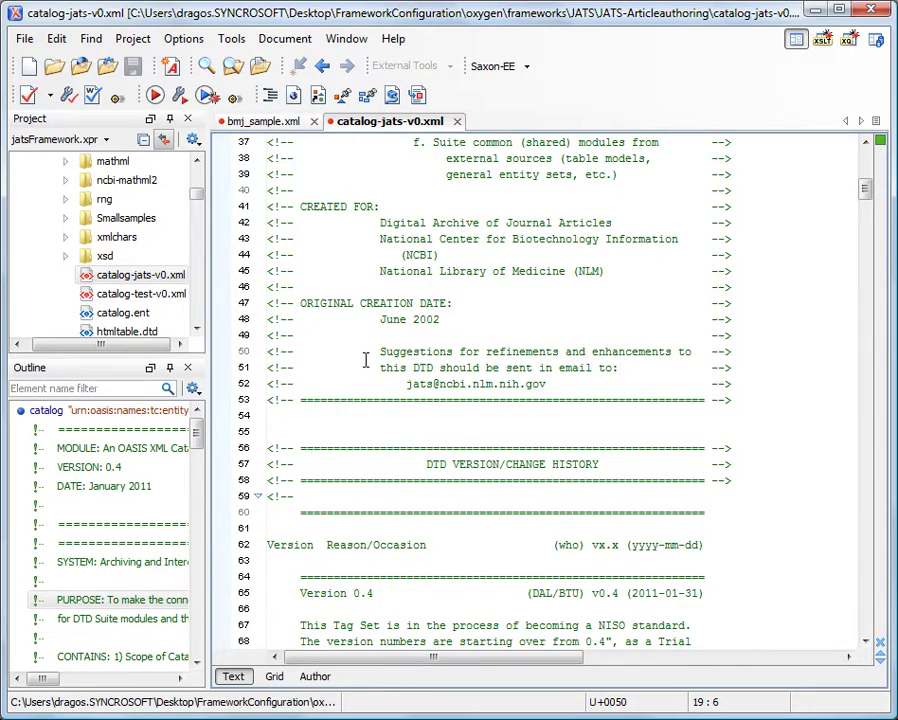
pyautogui.scroll(-20, 366, 360)
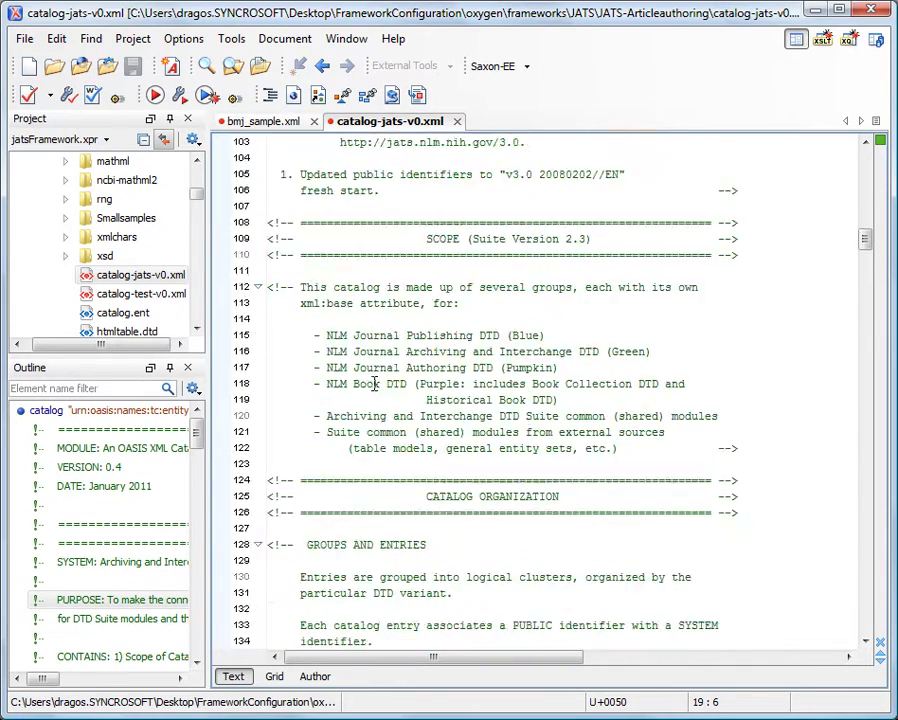
pyautogui.scroll(-20, 375, 383)
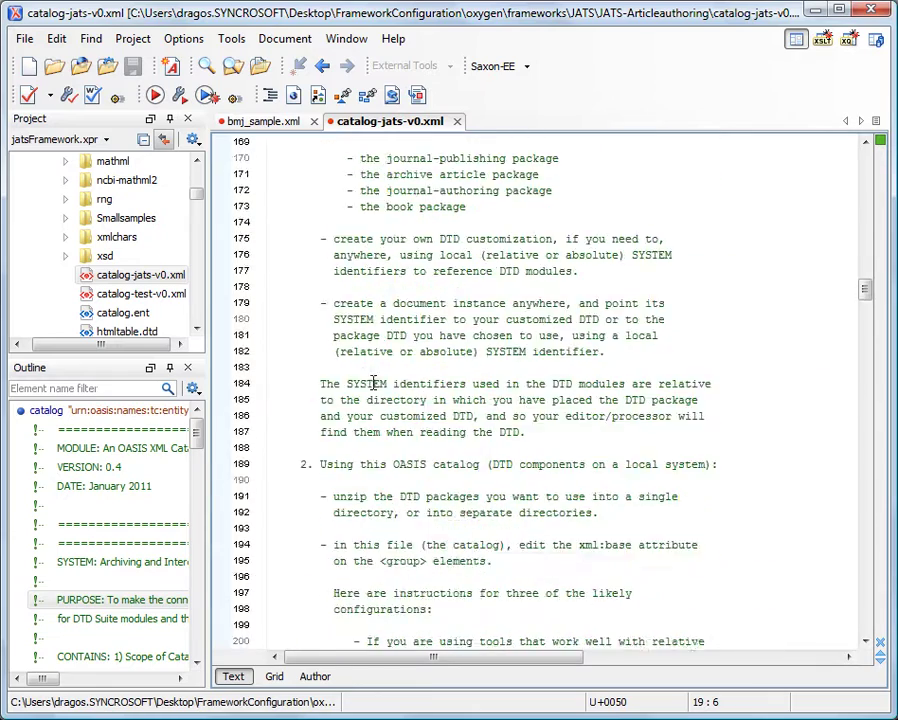
pyautogui.scroll(-16, 373, 370)
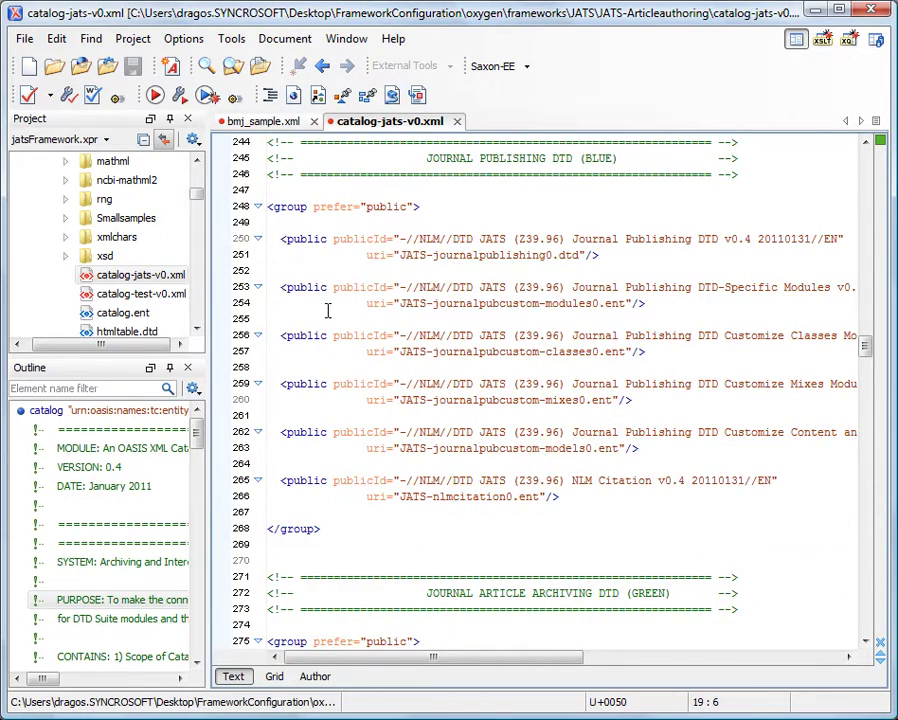
pyautogui.click(341, 238)
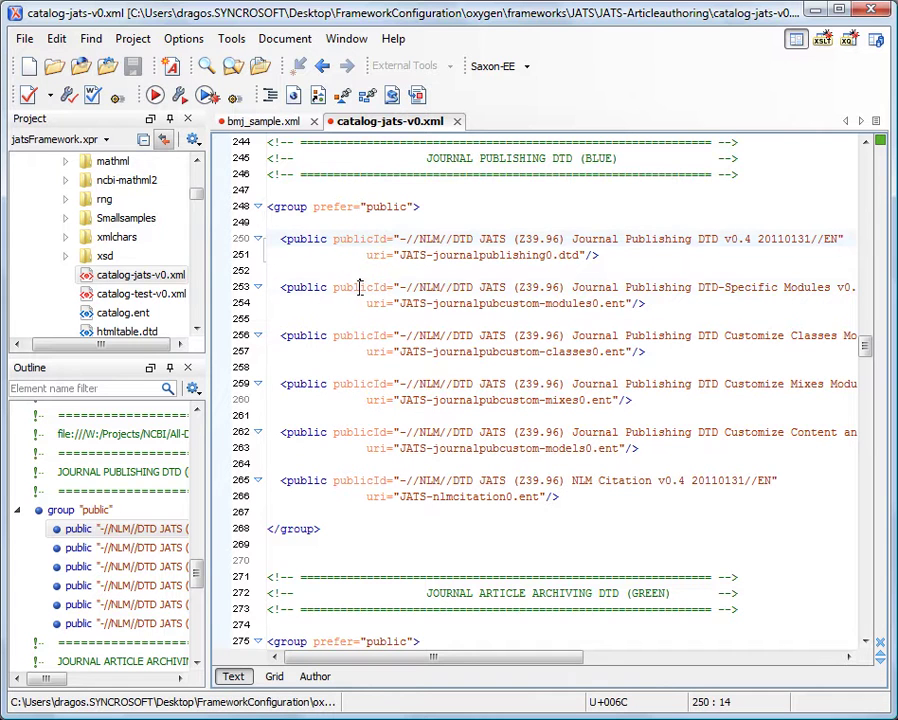
pyautogui.click(360, 287)
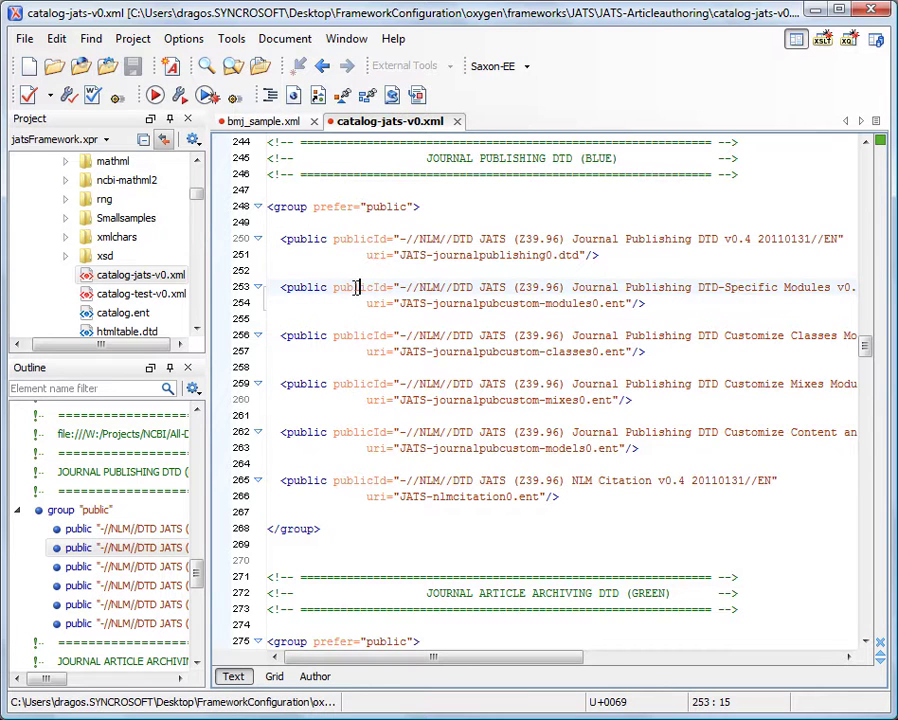
pyautogui.moveTo(335, 287); pyautogui.dragTo(389, 287)
pyautogui.click(369, 304)
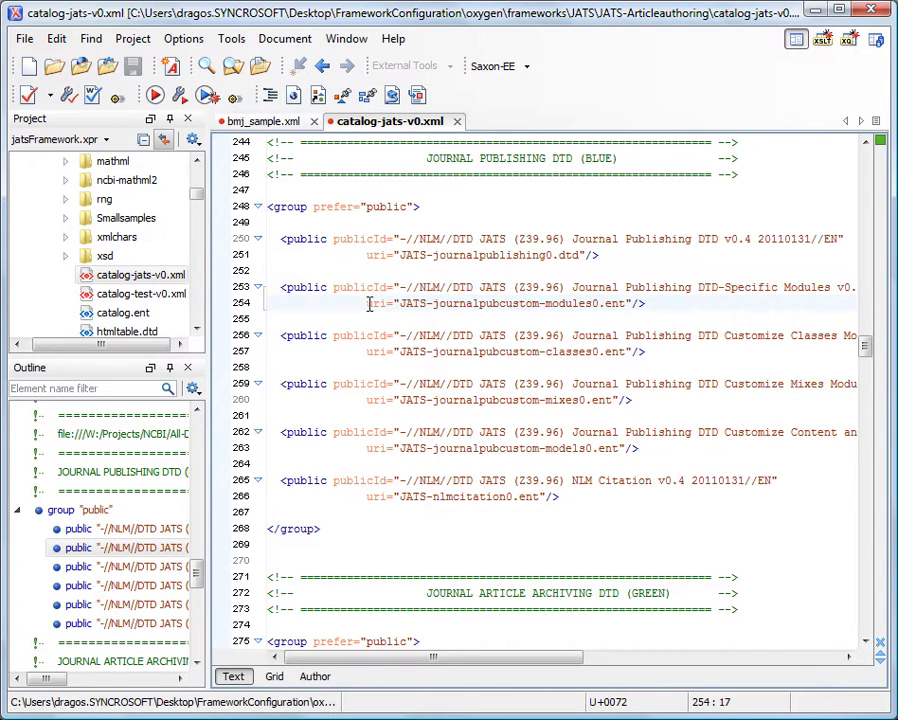
pyautogui.click(381, 303)
pyautogui.scroll(-6, 395, 283)
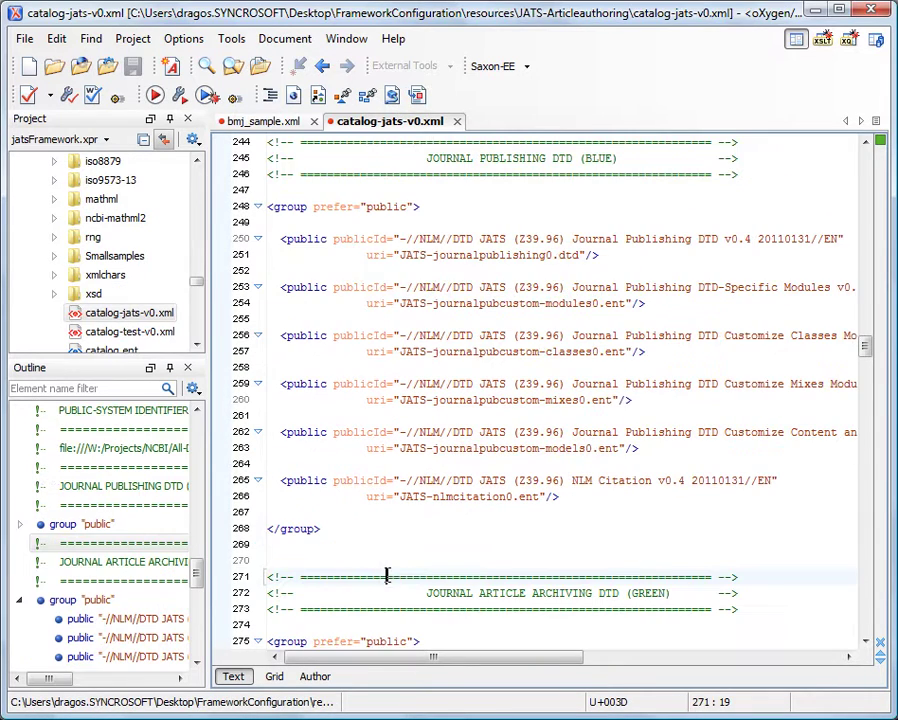
pyautogui.click(457, 121)
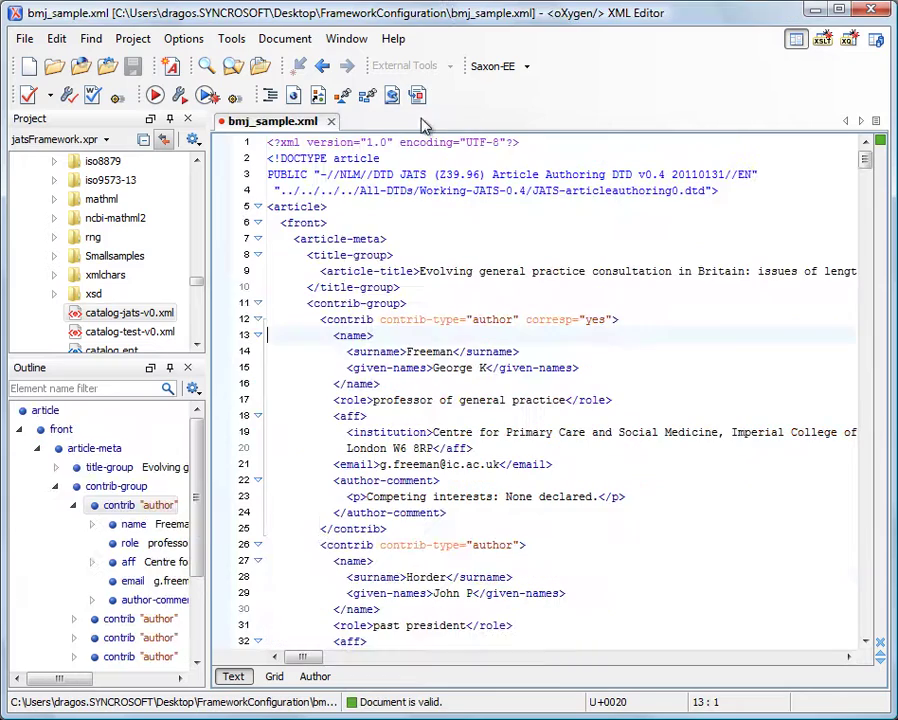
# Reopen the JATS document type association for editing and start adding an XML catalog to it.
pyautogui.click(184, 40)
pyautogui.click(212, 63)
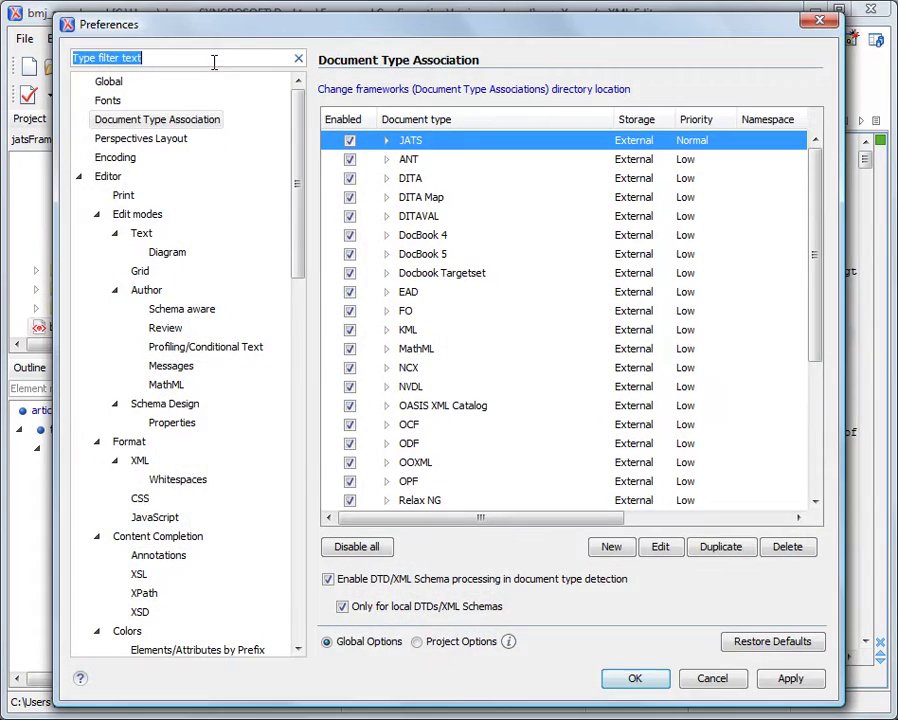
pyautogui.click(659, 546)
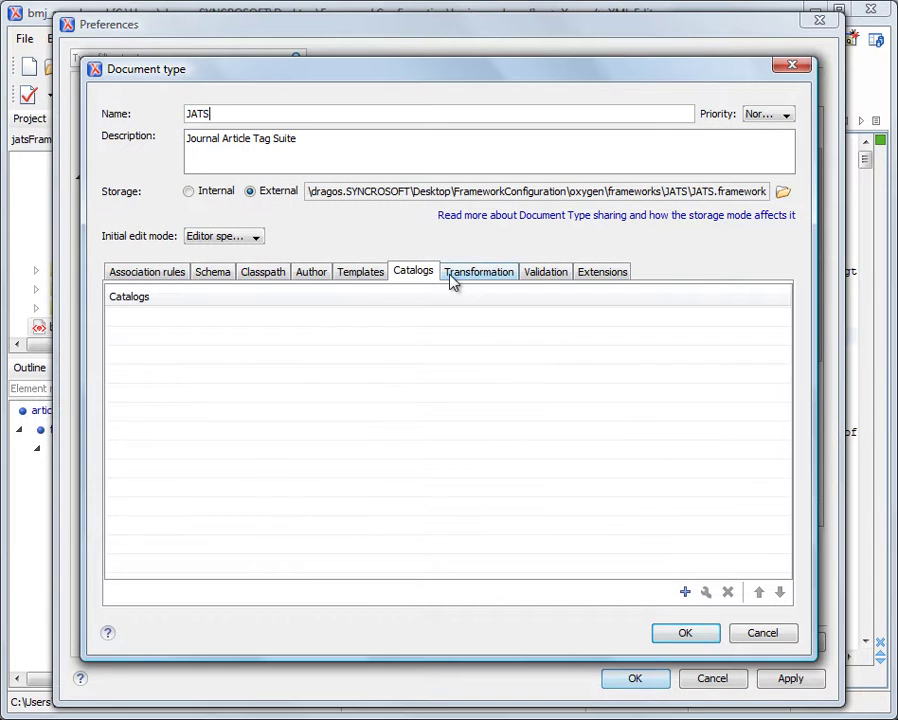
pyautogui.click(684, 592)
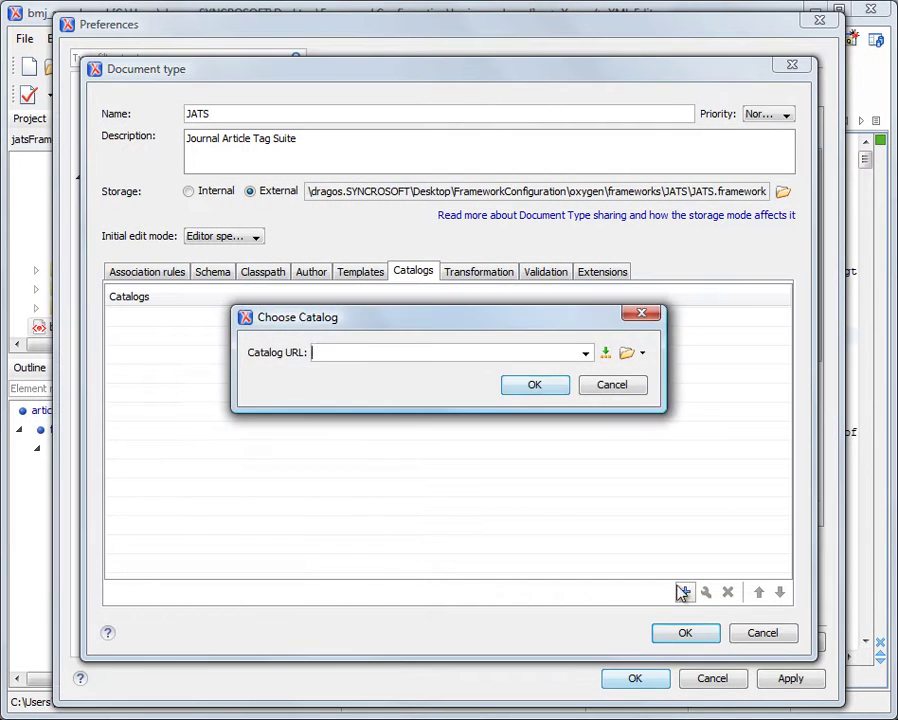
# Add catalog-jats-v0.xml from the JATS framework's JATS-Articleauthoring folder as an XML catalog of the JATS document type.
pyautogui.click(628, 353)
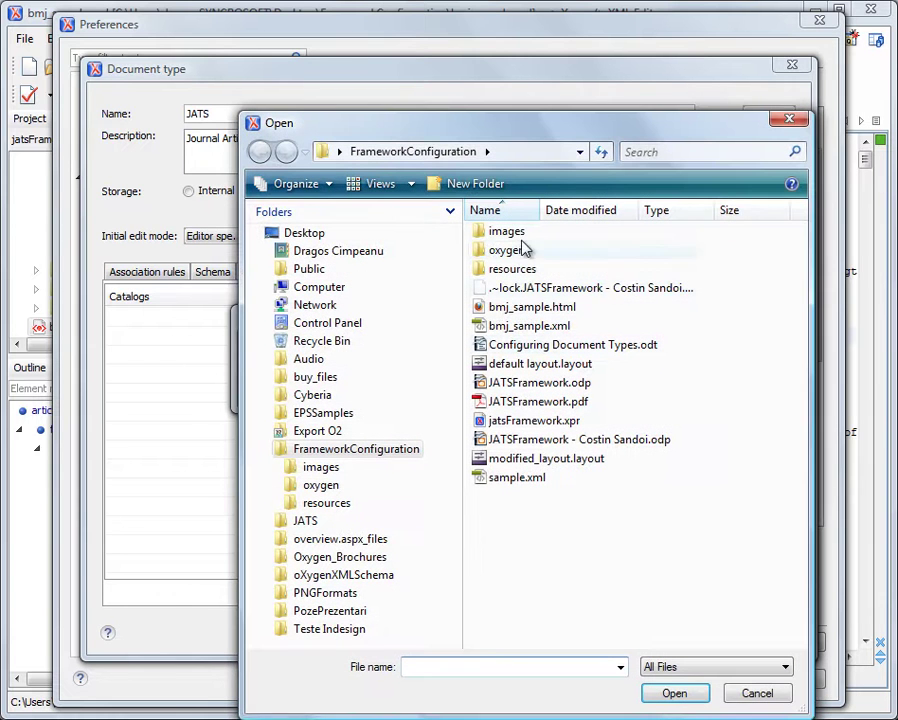
pyautogui.click(339, 152)
pyautogui.click(346, 157)
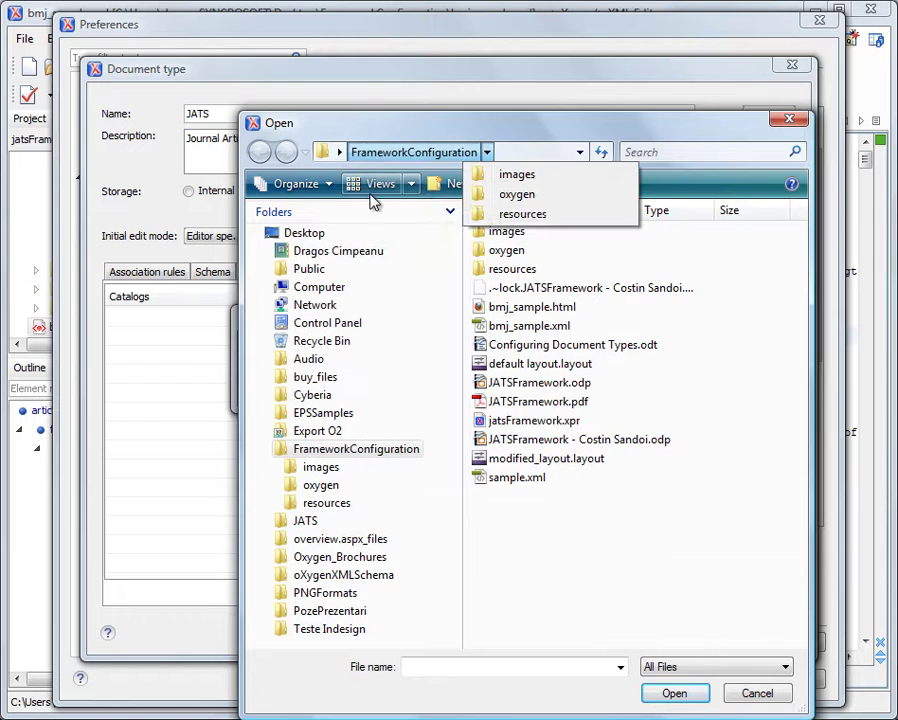
pyautogui.click(512, 256)
pyautogui.doubleClick(510, 255)
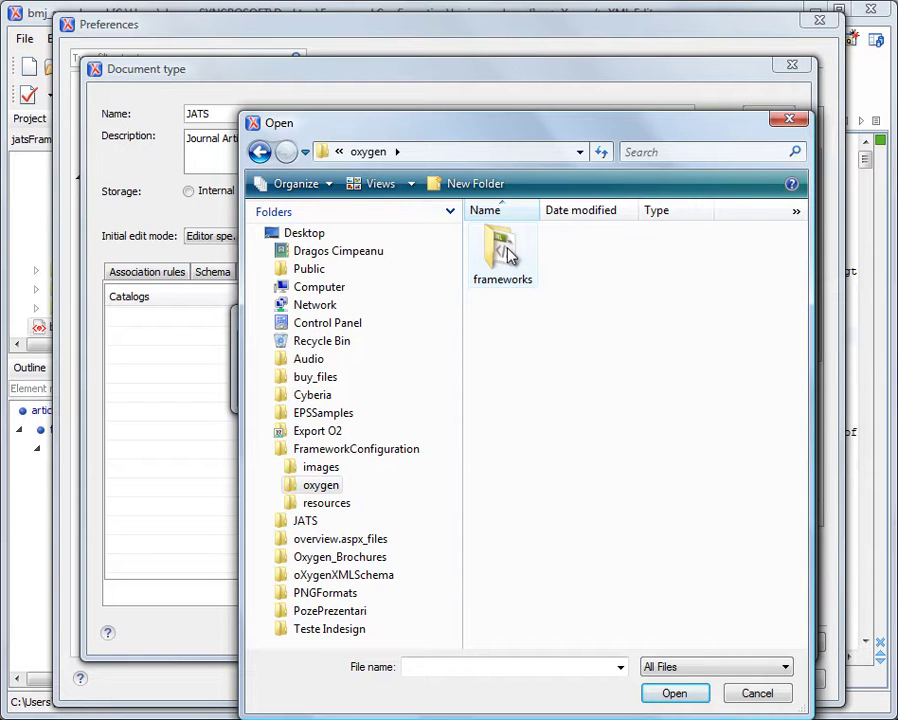
pyautogui.doubleClick(508, 254)
pyautogui.doubleClick(512, 344)
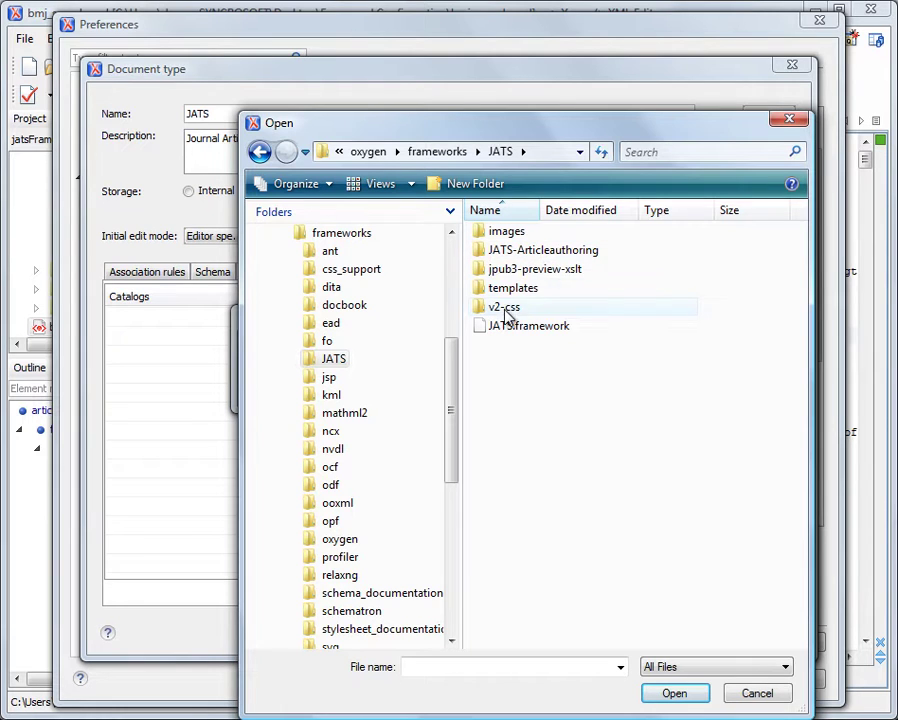
pyautogui.doubleClick(526, 250)
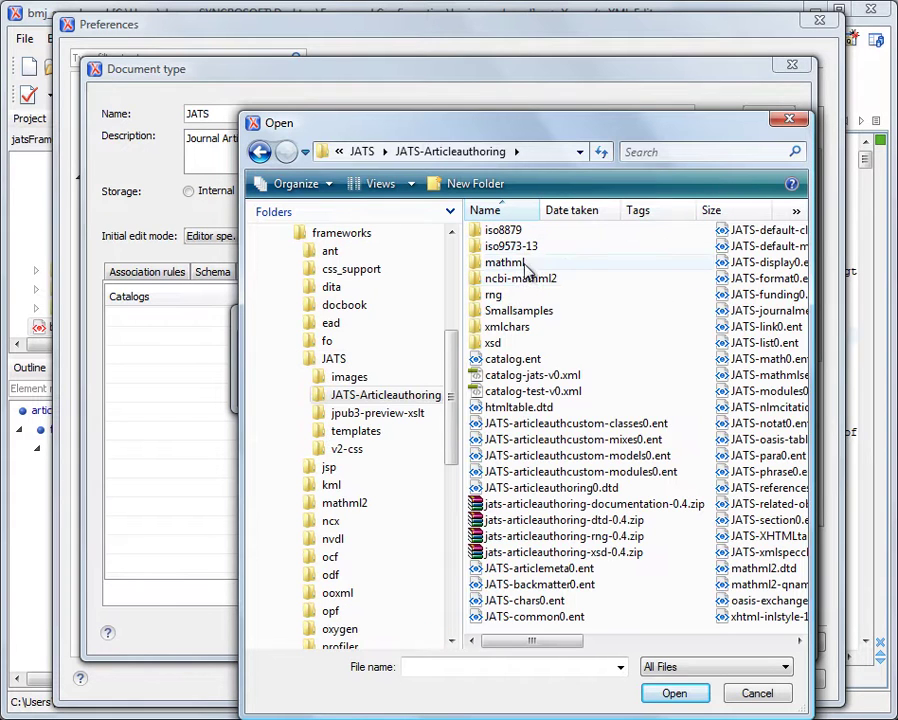
pyautogui.click(520, 375)
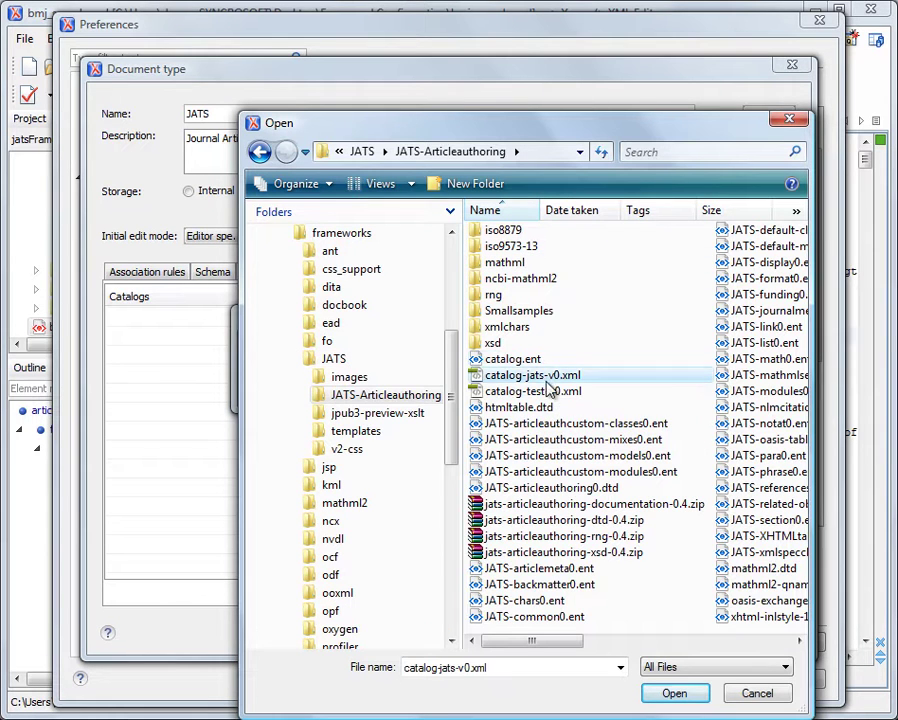
pyautogui.click(675, 694)
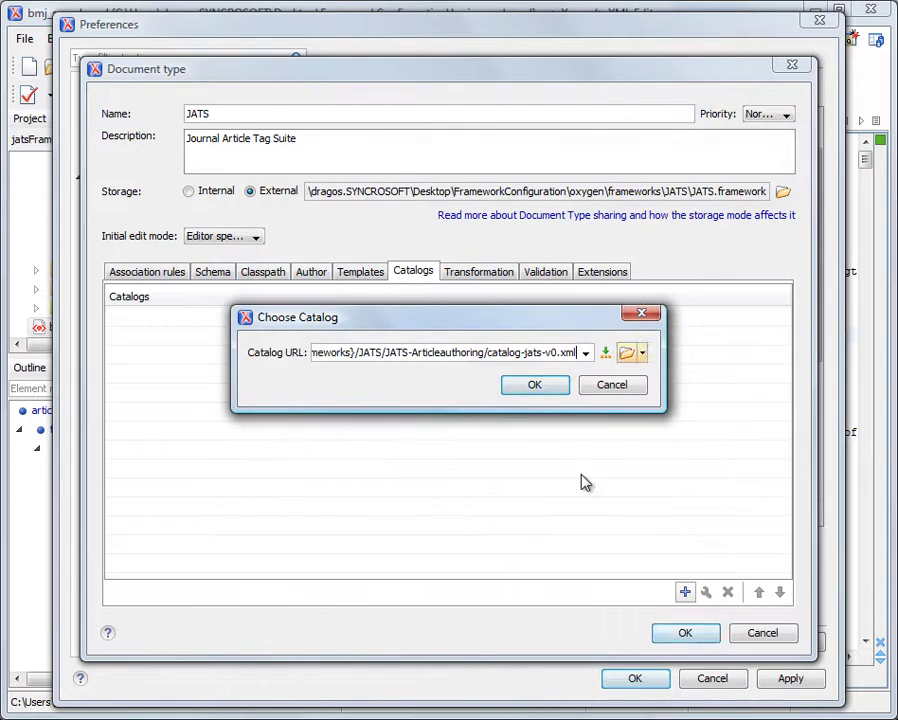
pyautogui.click(533, 388)
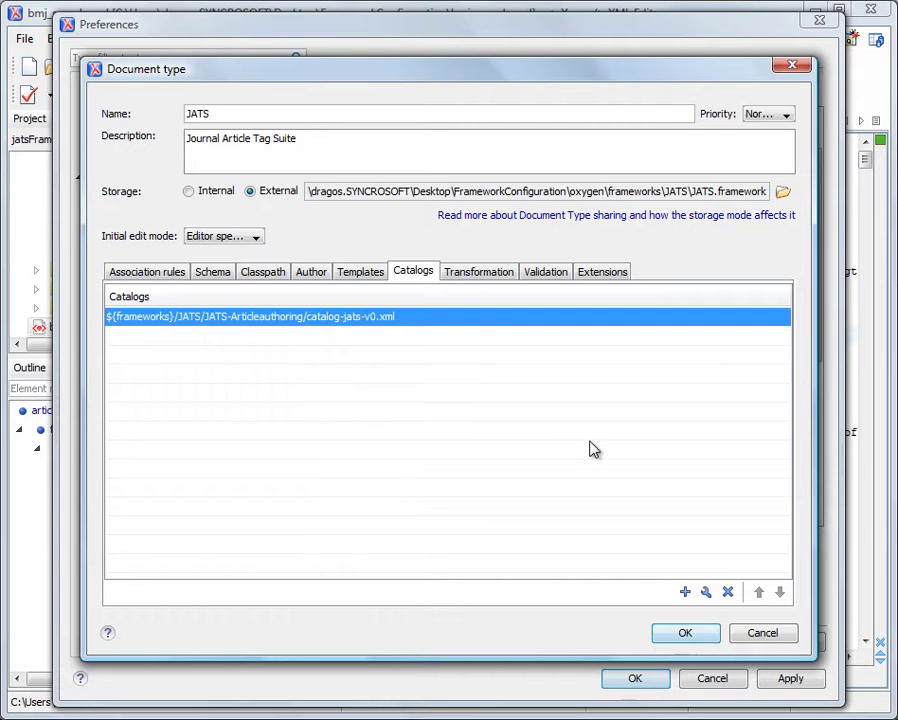
# Save the document type and preferences, then validate bmj_sample.xml and view the annotation of its contrib element.
pyautogui.click(686, 634)
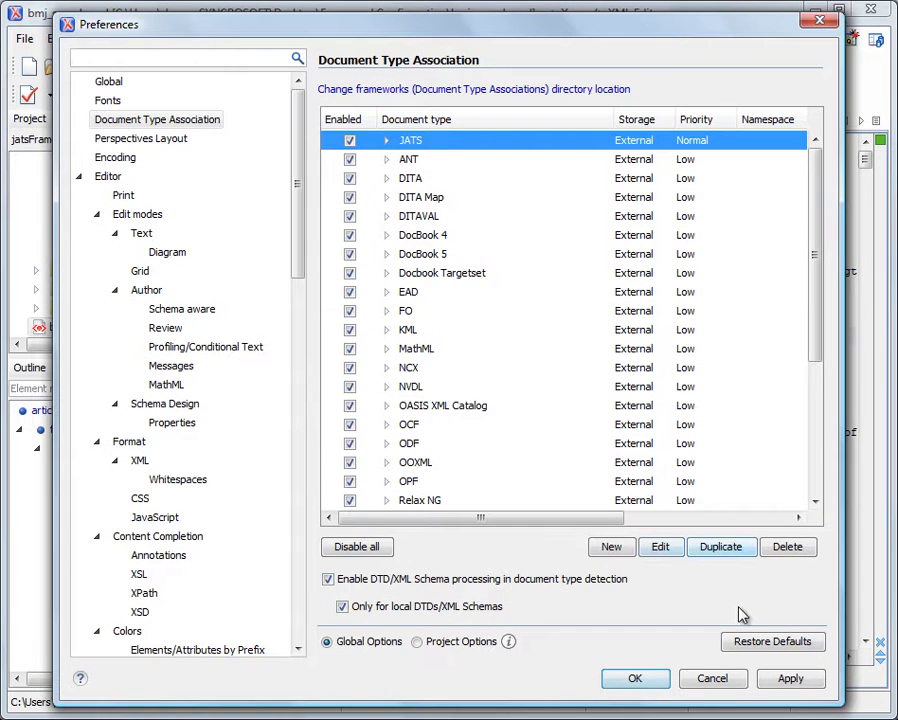
pyautogui.click(790, 678)
pyautogui.click(658, 682)
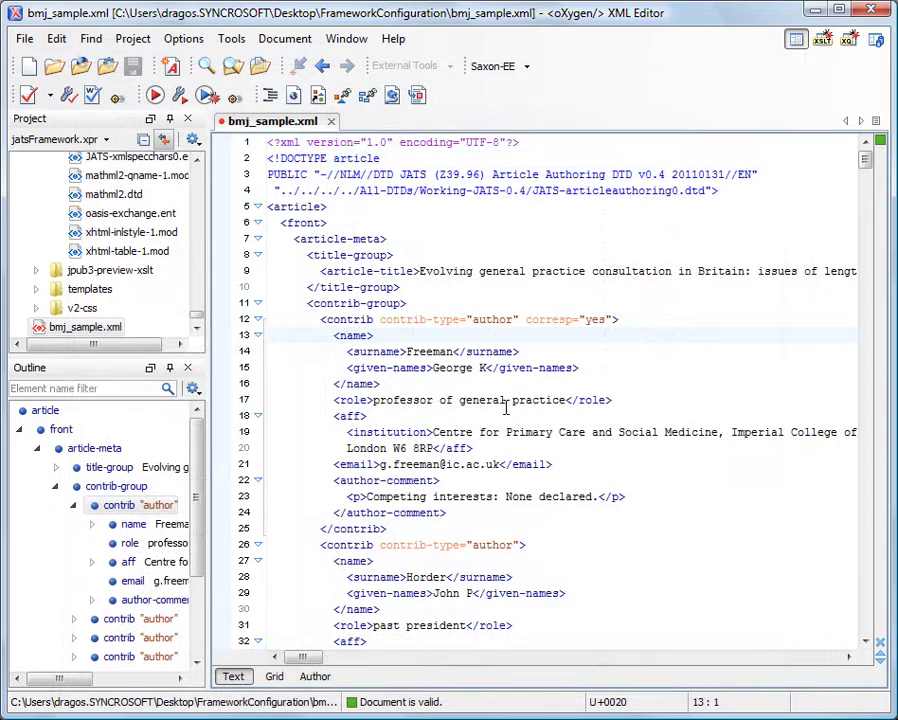
pyautogui.click(31, 96)
pyautogui.moveTo(370, 537)
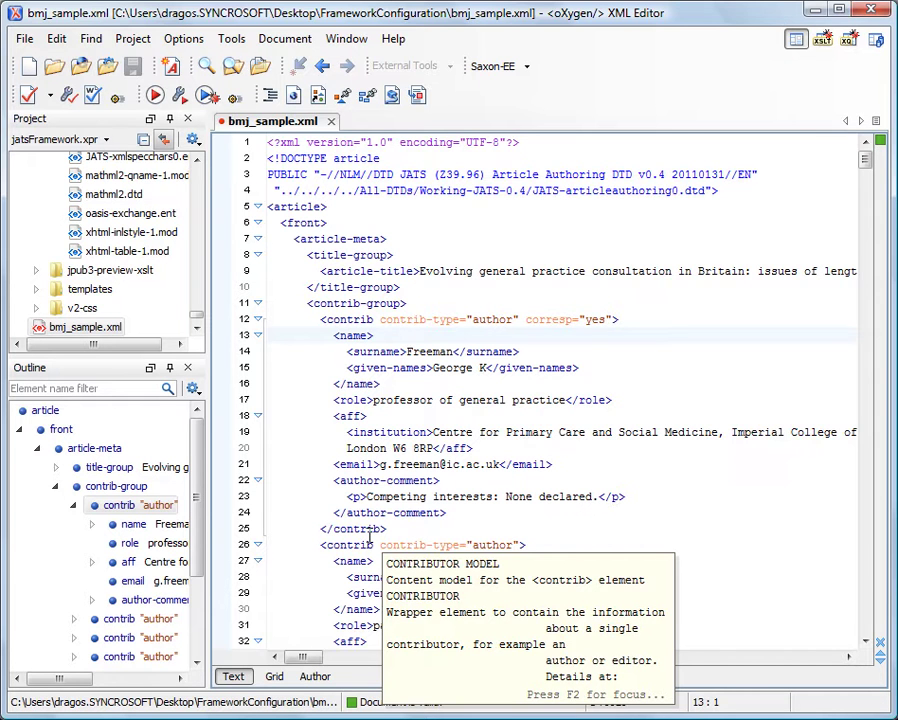
# Examine how bmj_sample.xml renders in Author mode, close the message list and return to Text mode.
pyautogui.click(316, 676)
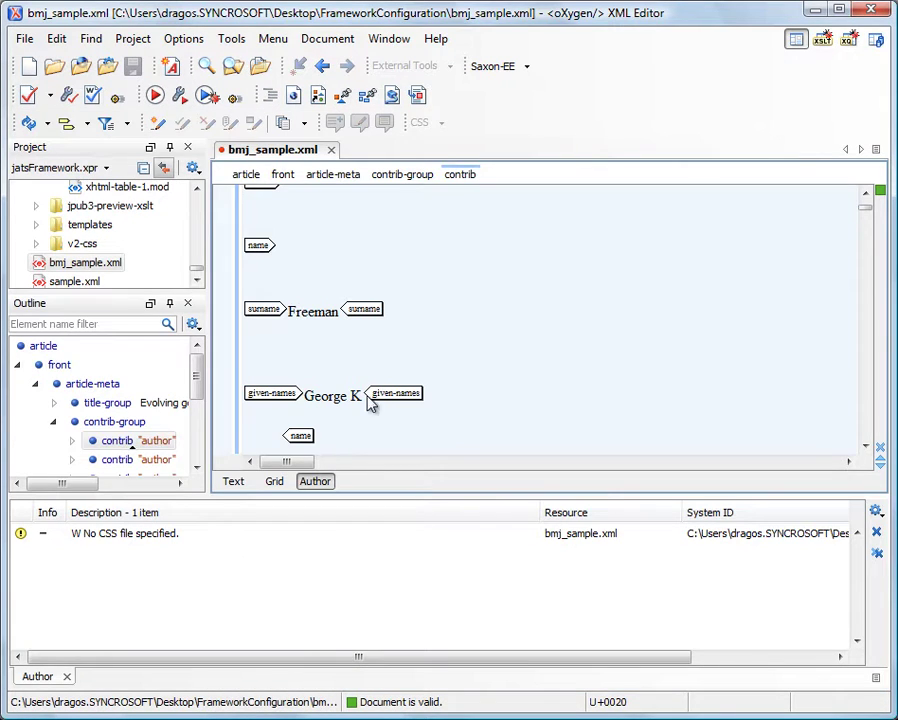
pyautogui.scroll(-6, 445, 290)
pyautogui.scroll(-3, 443, 300)
pyautogui.scroll(9, 438, 316)
pyautogui.scroll(8, 456, 355)
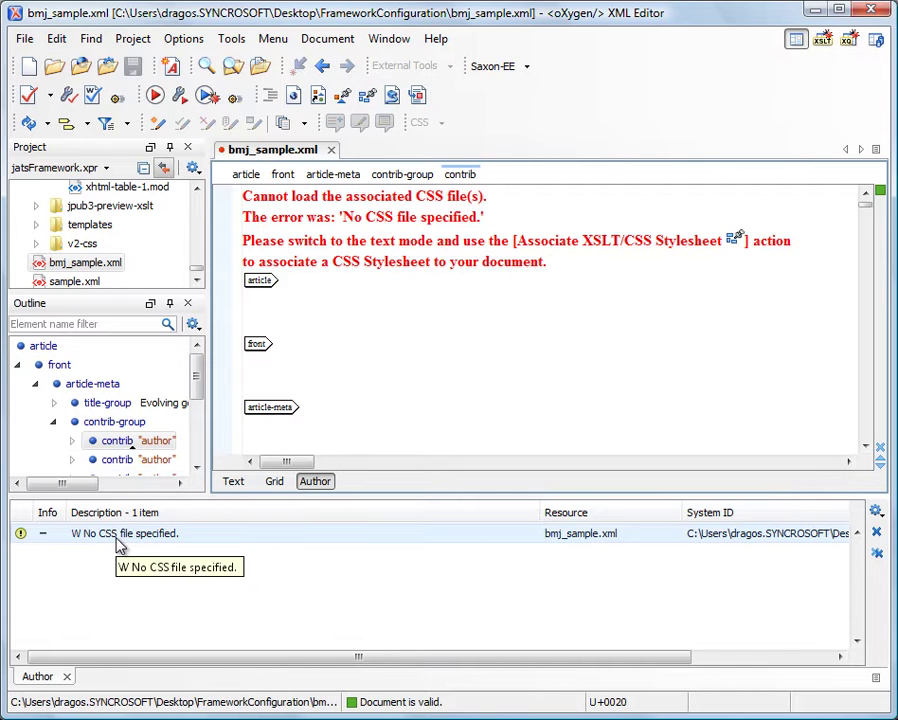
pyautogui.click(67, 676)
pyautogui.click(233, 676)
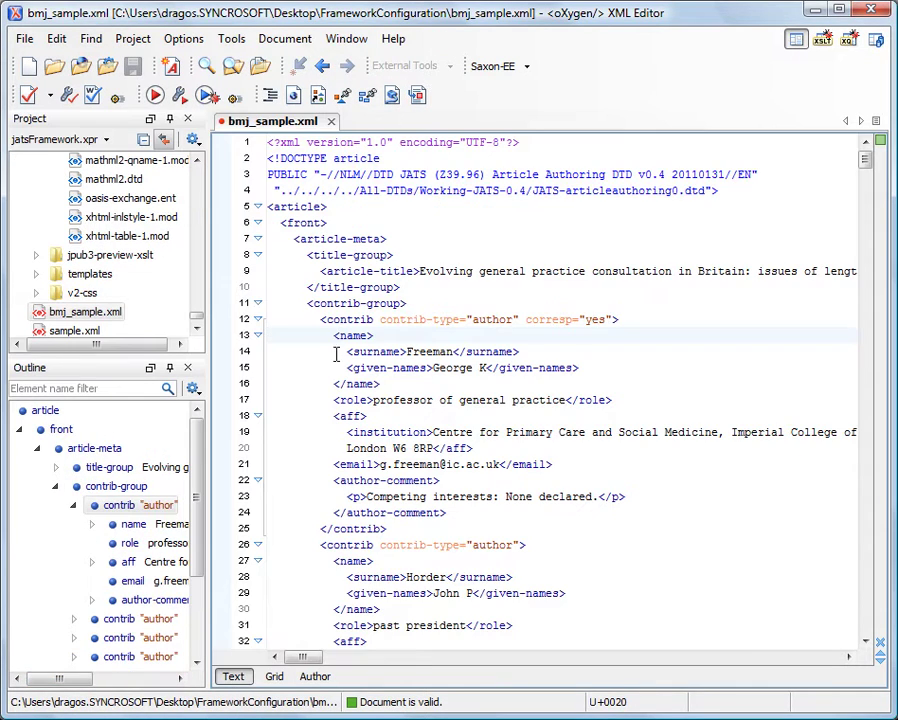
# Reopen the JATS document type association and create an XML transformation with XSLT scenario named JATStoHTML.
pyautogui.click(184, 39)
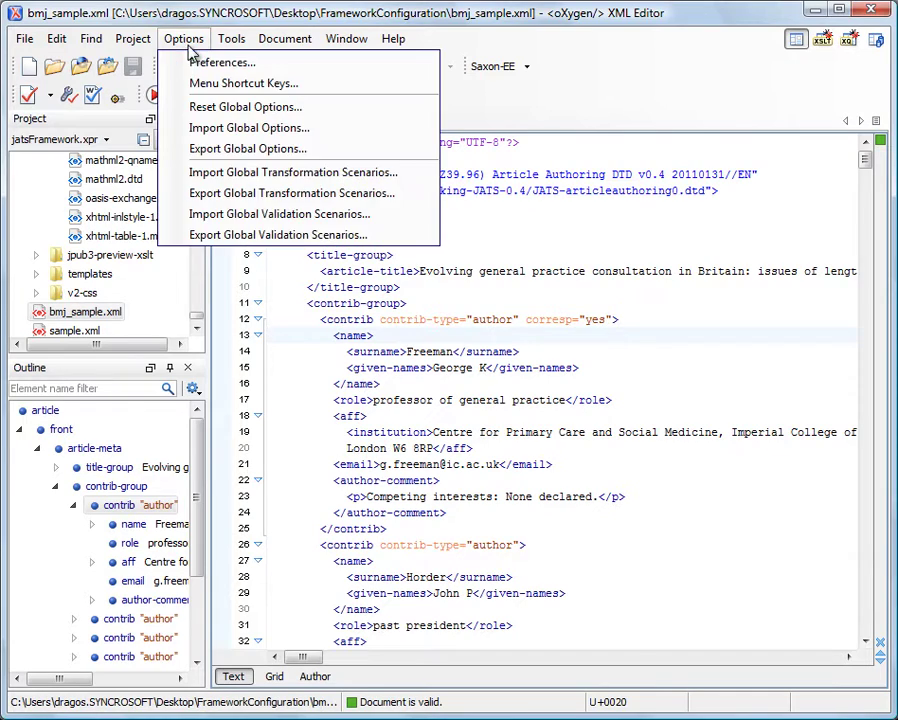
pyautogui.click(203, 60)
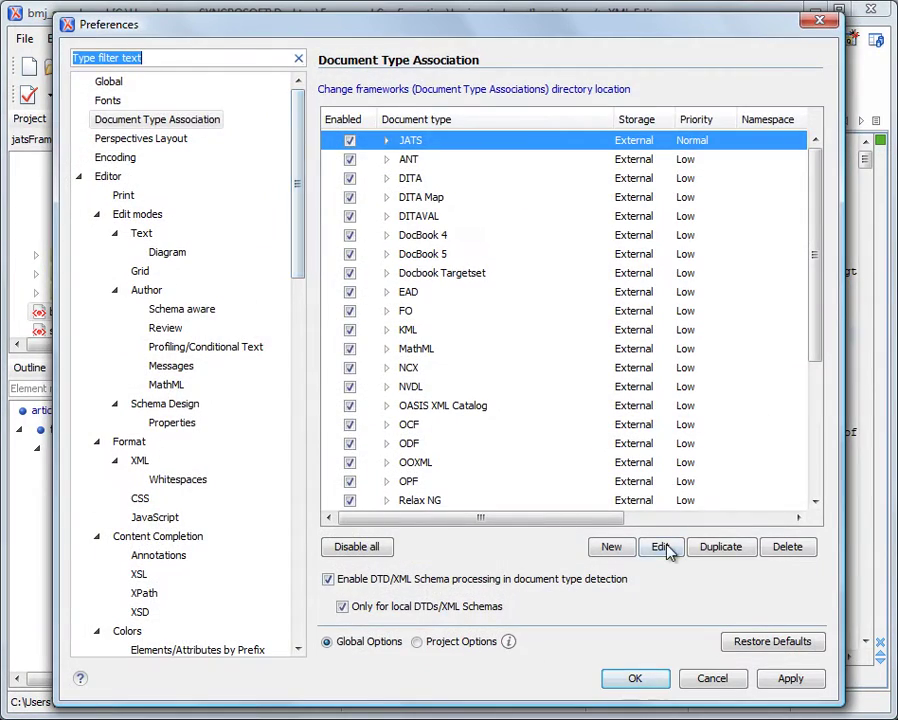
pyautogui.click(664, 546)
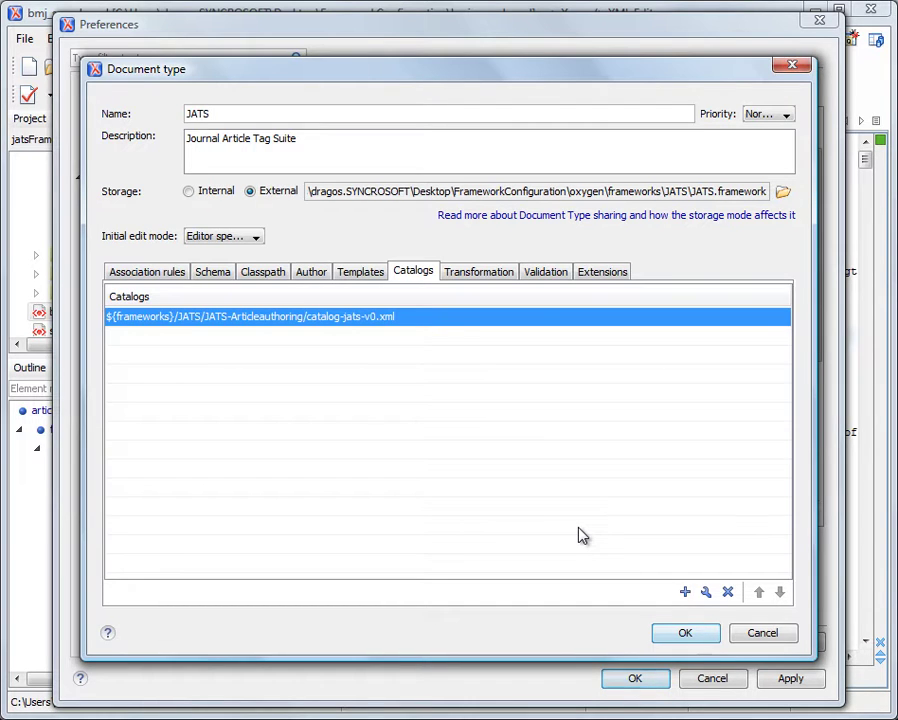
pyautogui.click(496, 274)
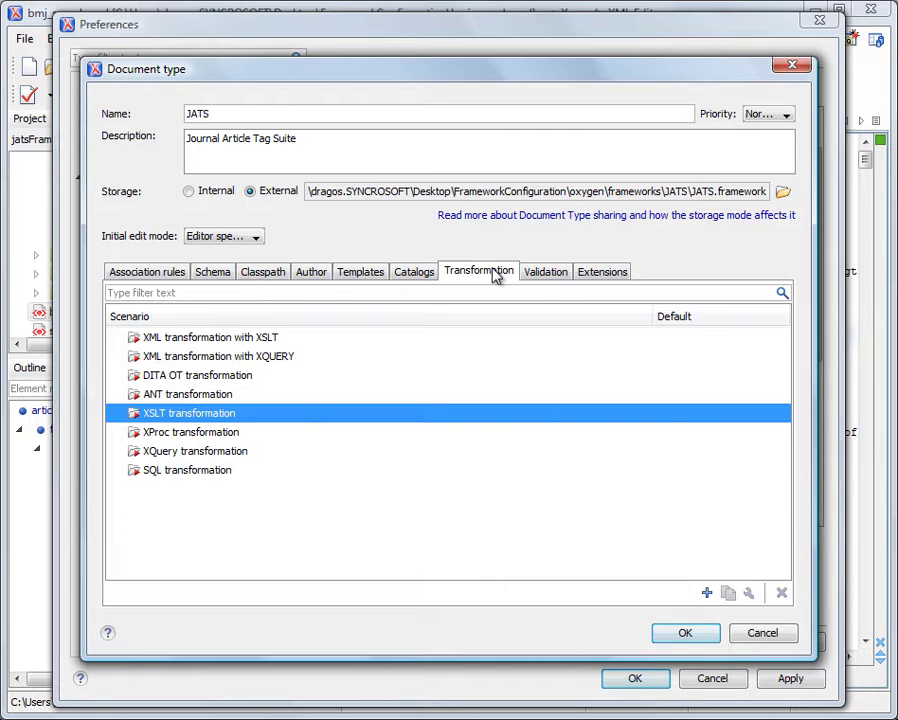
pyautogui.click(194, 341)
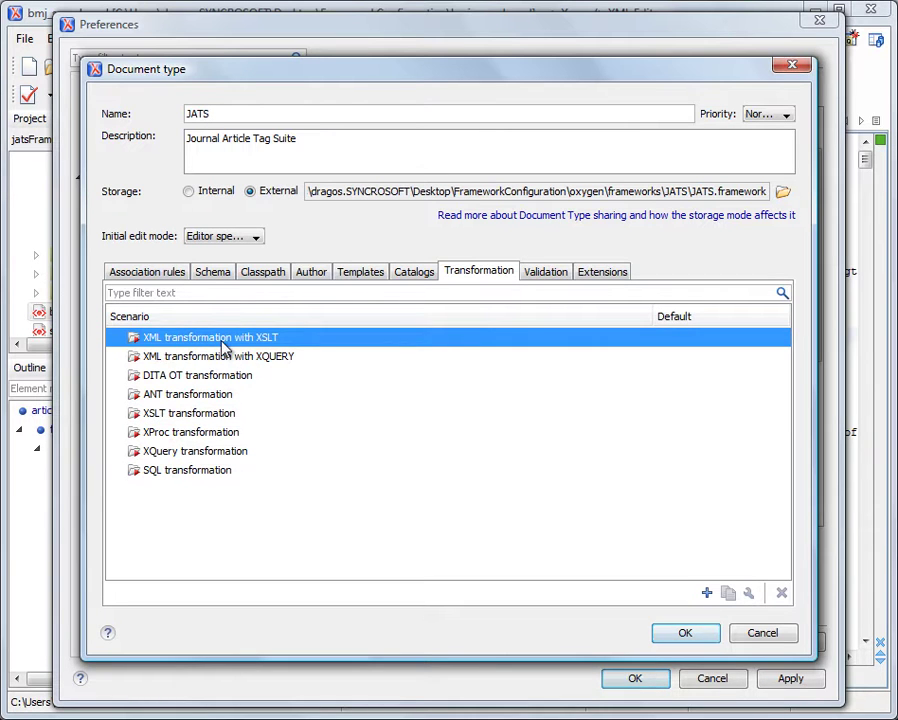
pyautogui.click(706, 594)
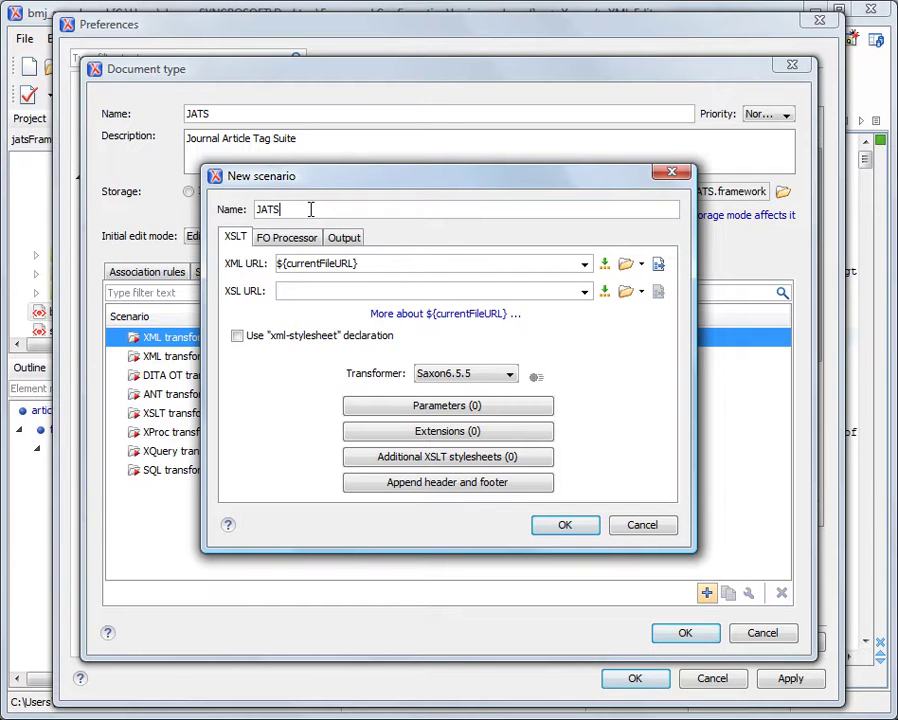
pyautogui.write('toHTML')
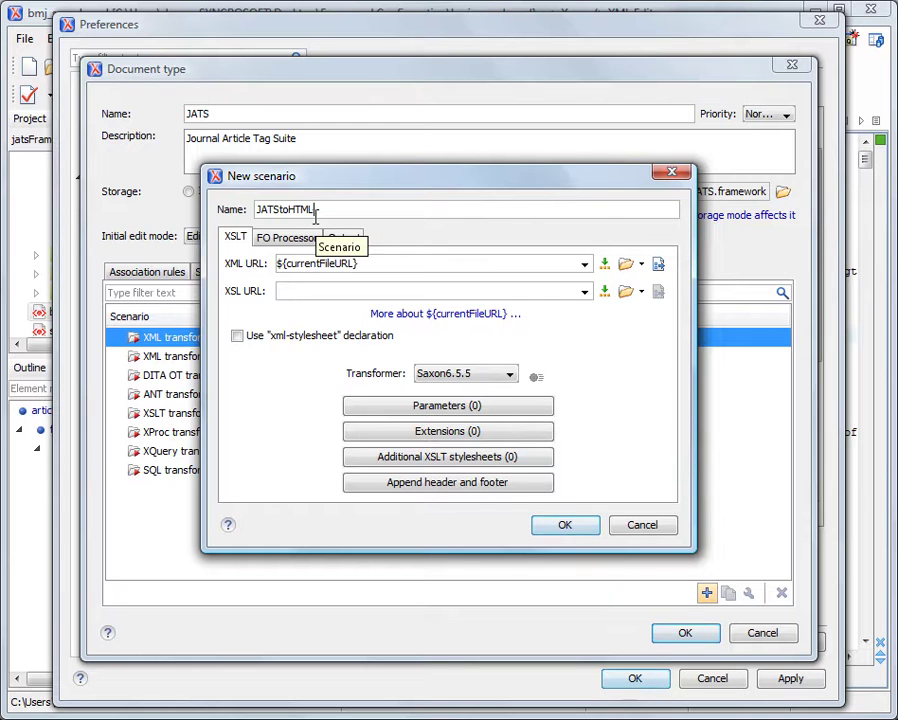
# Set the scenario's stylesheet to jpub3-APAcit-html.xsl from the jpub3-preview-xslt folder and its transformer to Saxon-EE 9.3.0.5.
pyautogui.click(630, 294)
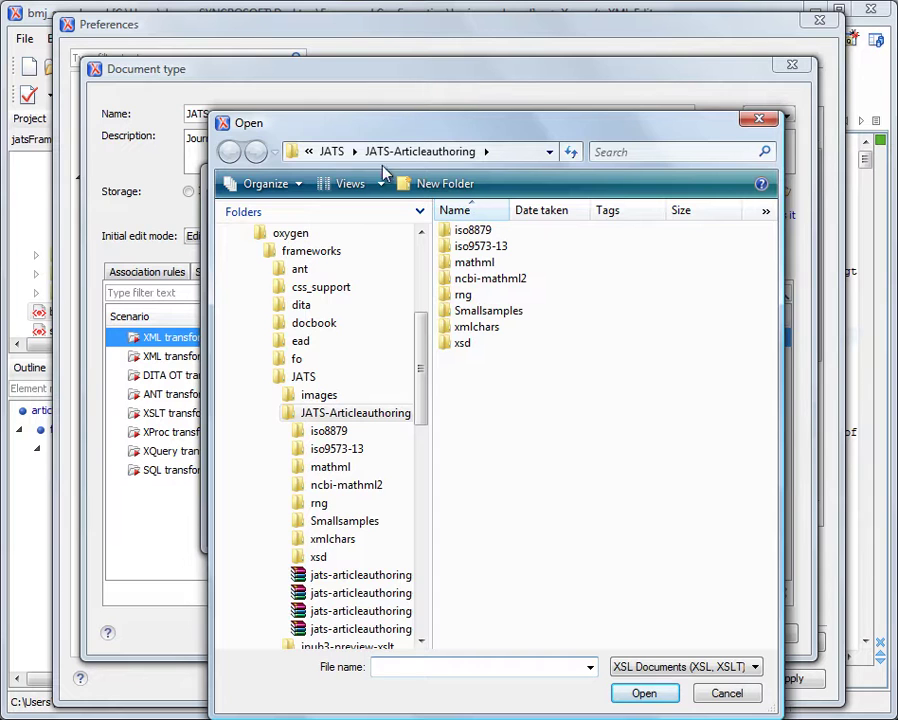
pyautogui.click(332, 151)
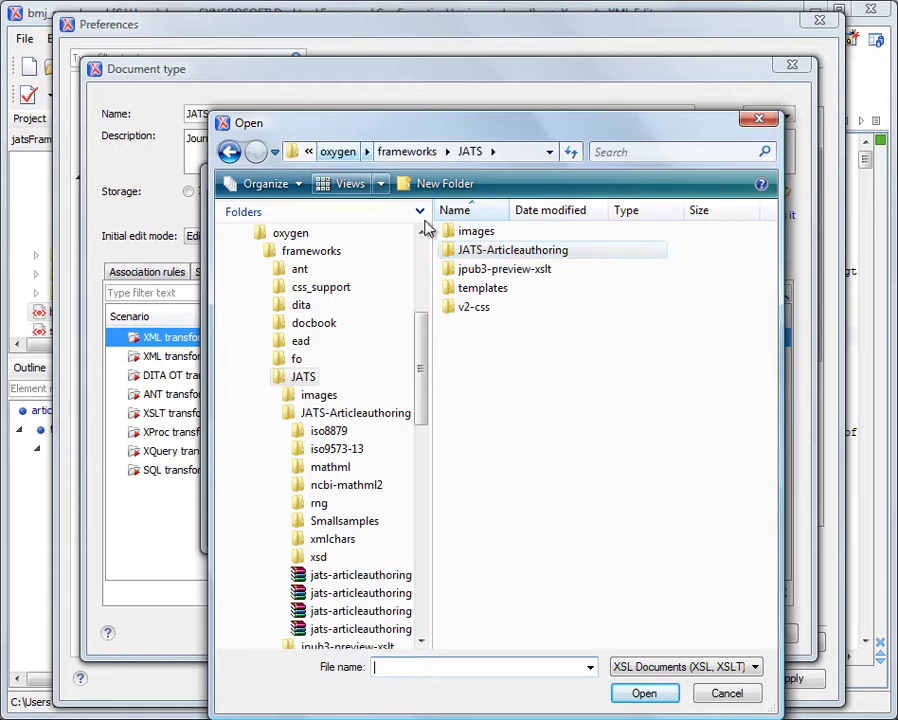
pyautogui.doubleClick(500, 272)
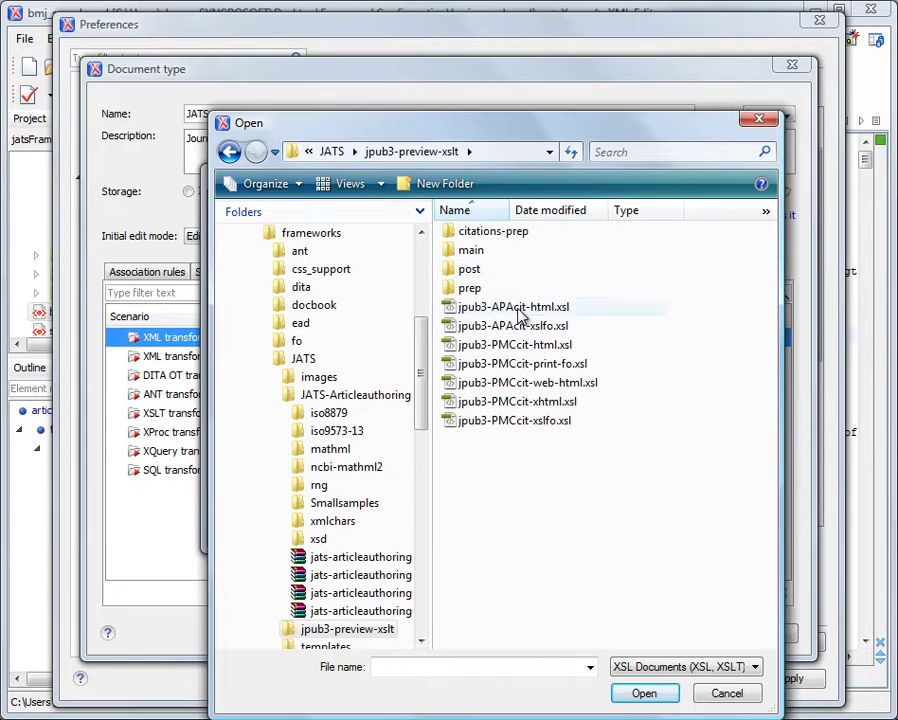
pyautogui.click(515, 307)
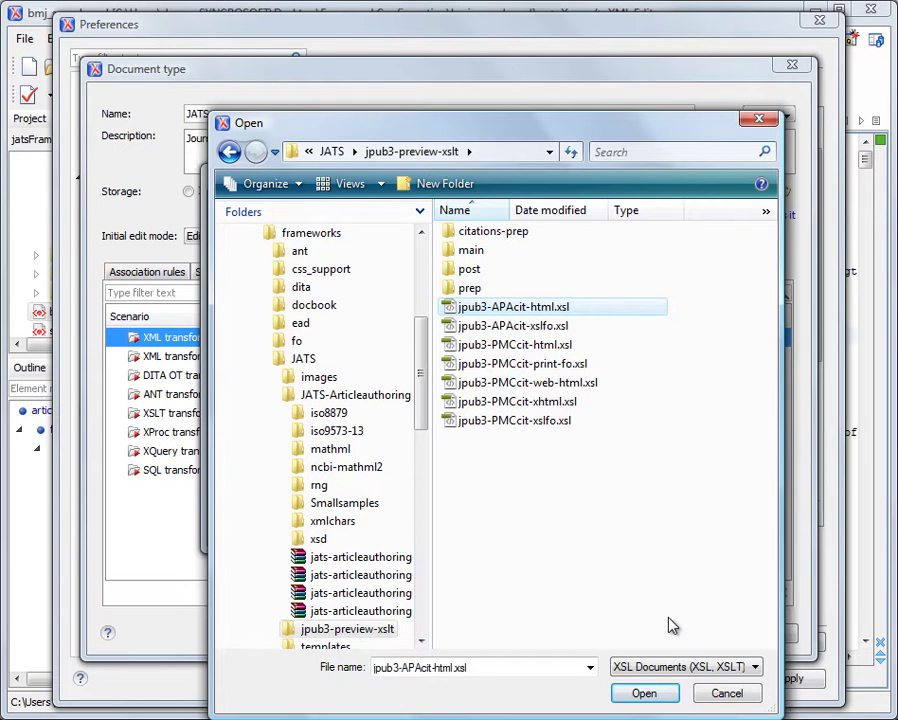
pyautogui.click(645, 693)
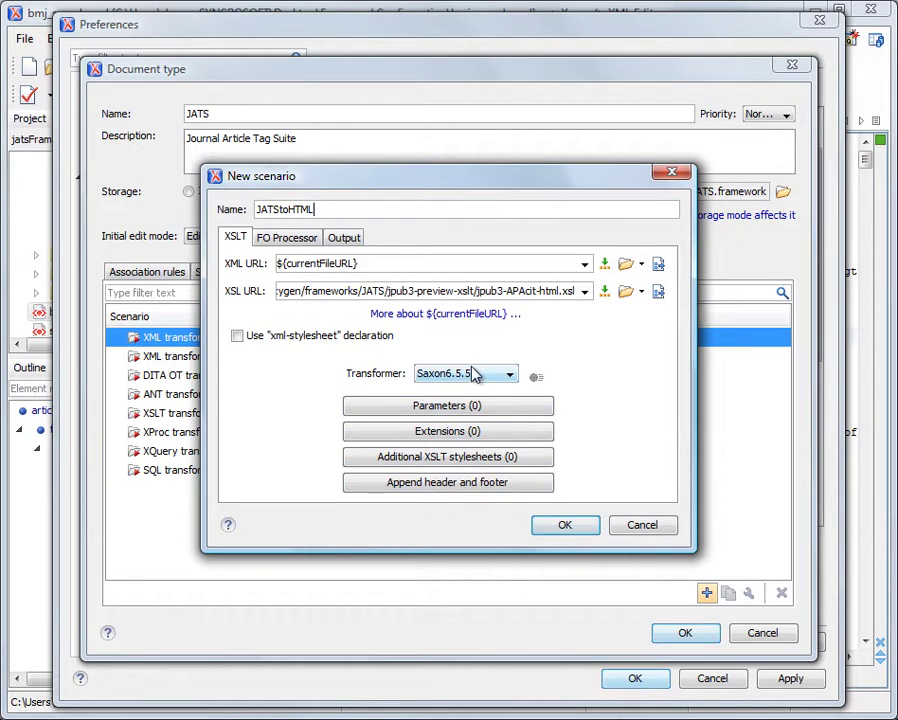
pyautogui.click(474, 374)
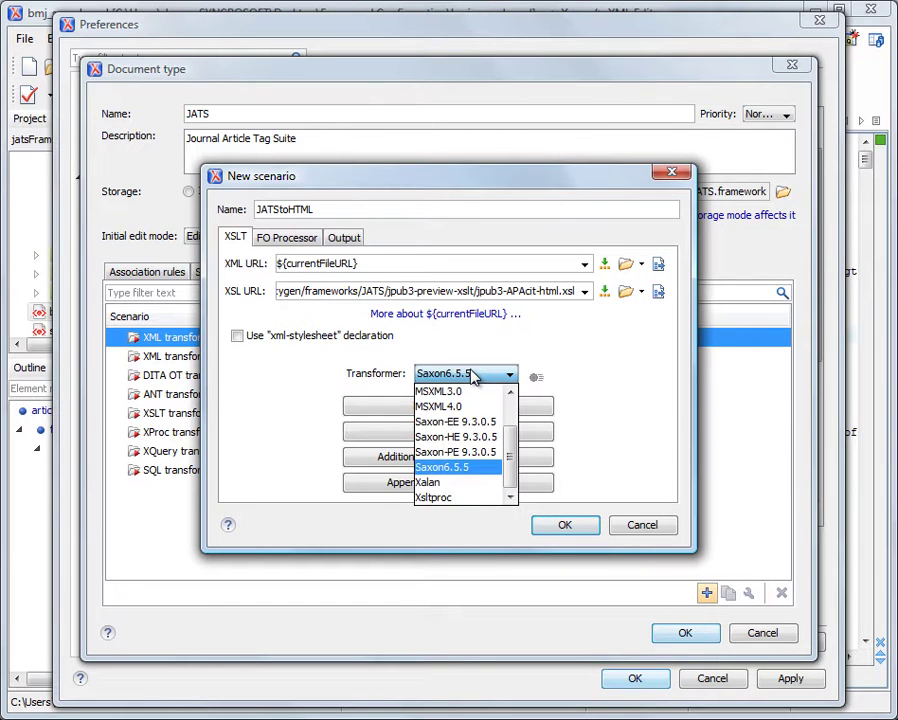
pyautogui.click(465, 425)
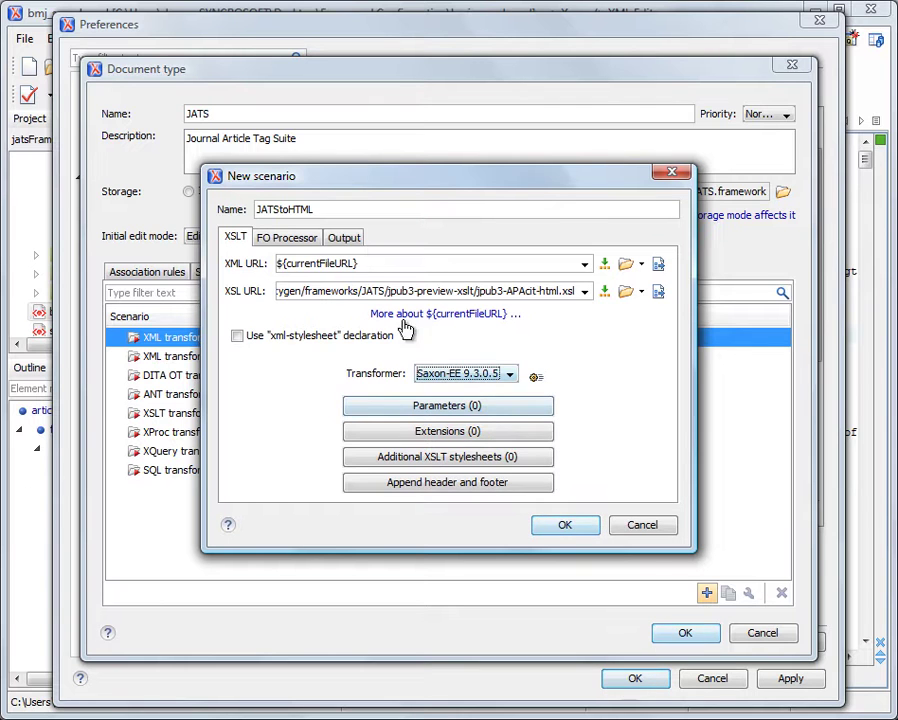
# Configure the JATStoHTML scenario's output to save as ${cfn}.html, using the editor variable for the current file name without extension.
pyautogui.click(352, 240)
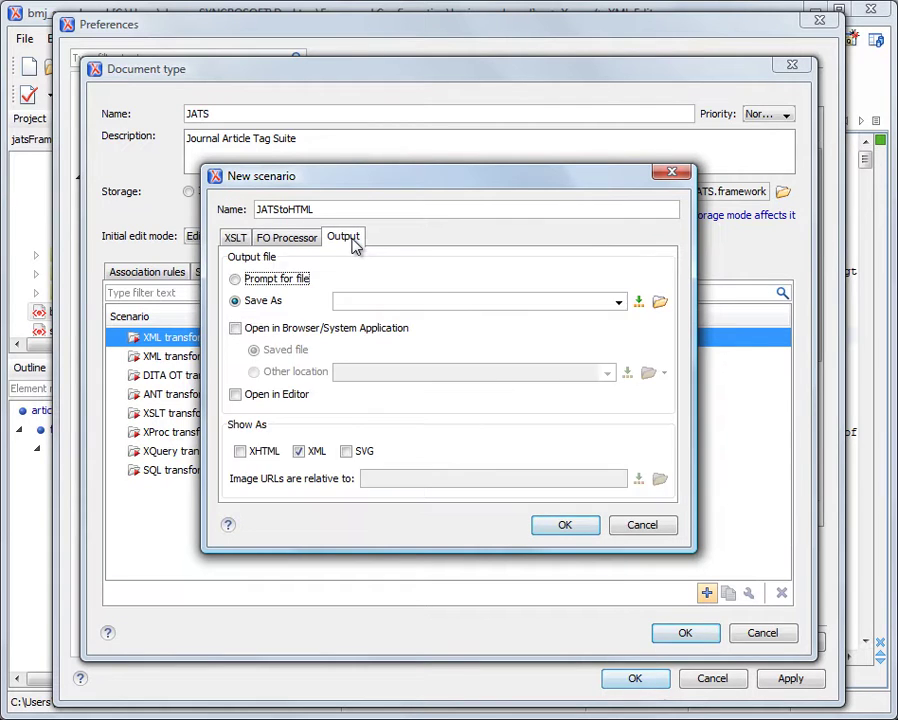
pyautogui.click(268, 304)
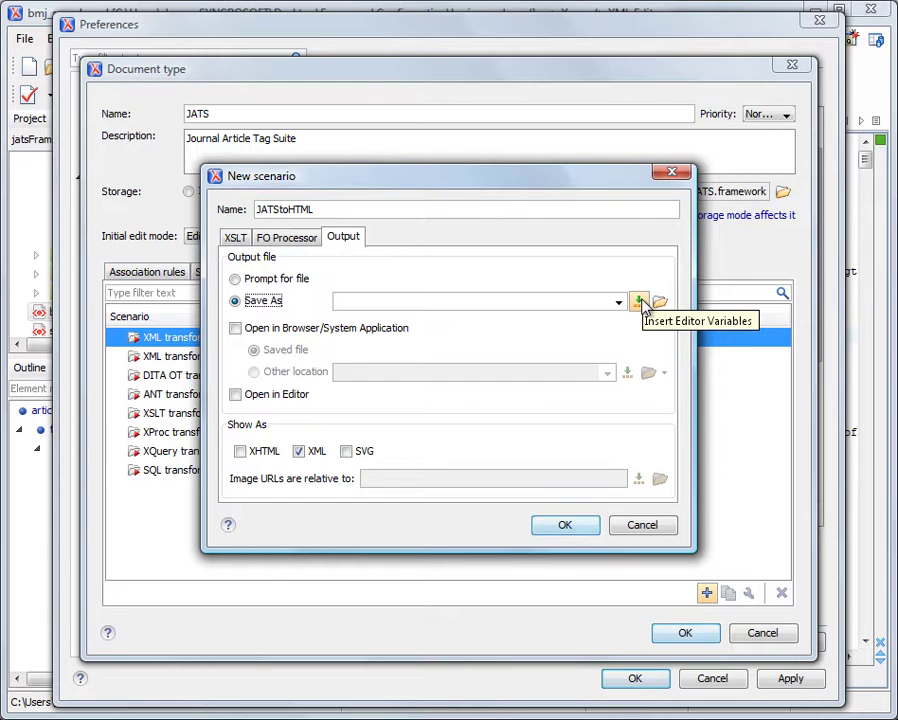
pyautogui.click(640, 303)
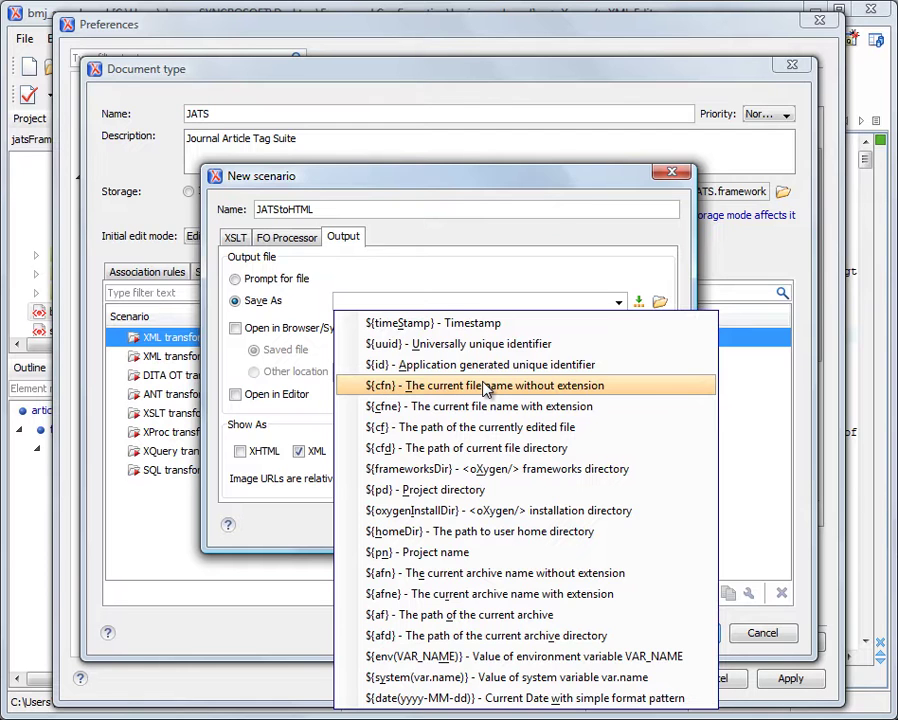
pyautogui.click(407, 390)
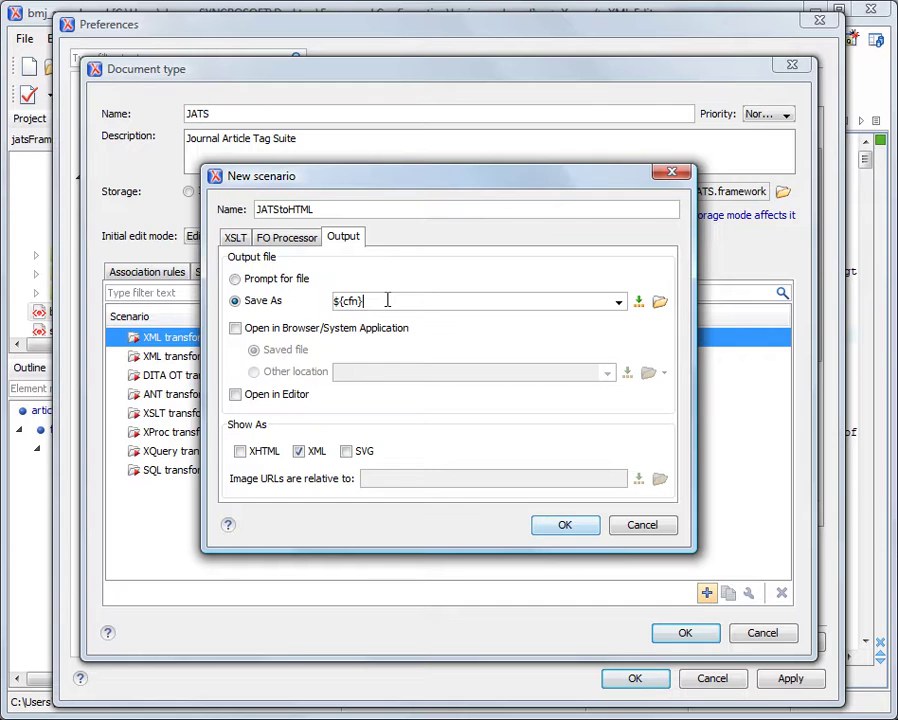
pyautogui.write('.html')
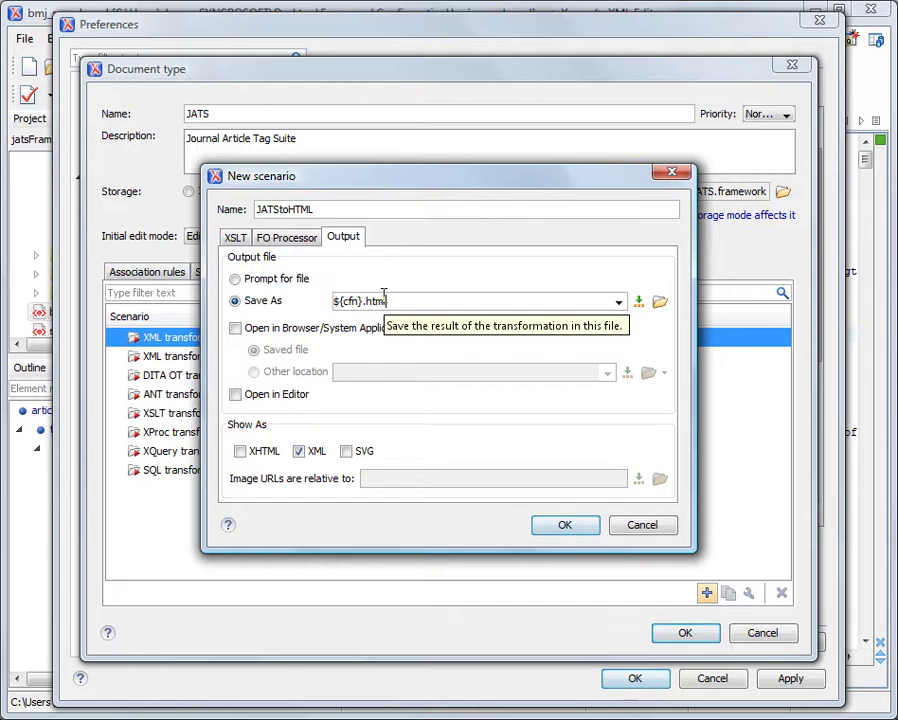
pyautogui.moveTo(366, 301); pyautogui.dragTo(343, 302)
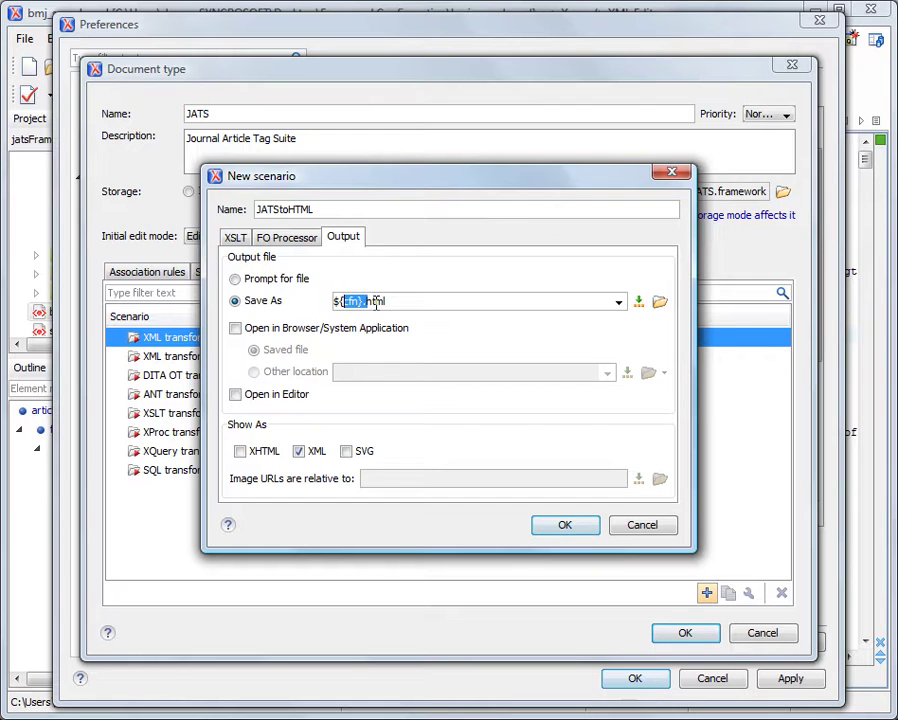
pyautogui.click(417, 301)
pyautogui.click(639, 305)
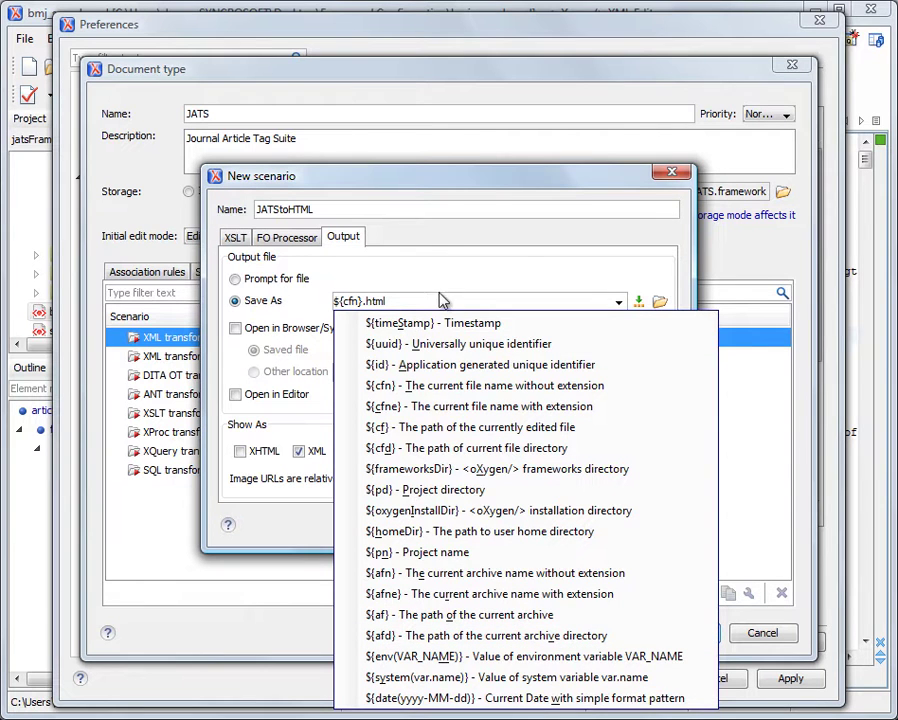
pyautogui.click(519, 262)
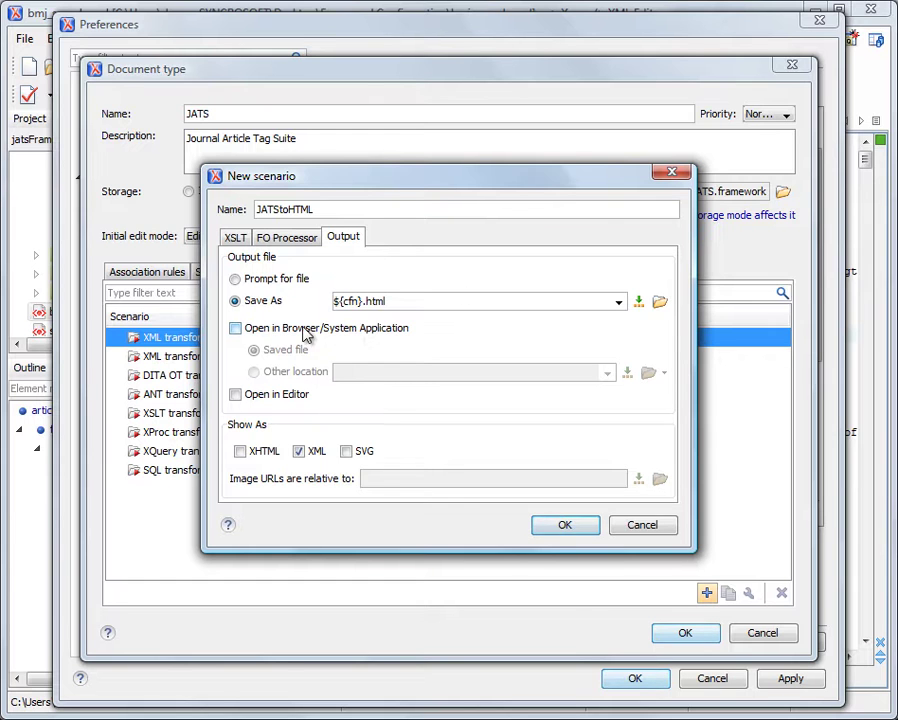
# Have the scenario open the saved file in the browser, turn off showing the result as XML, and confirm the scenario.
pyautogui.click(236, 333)
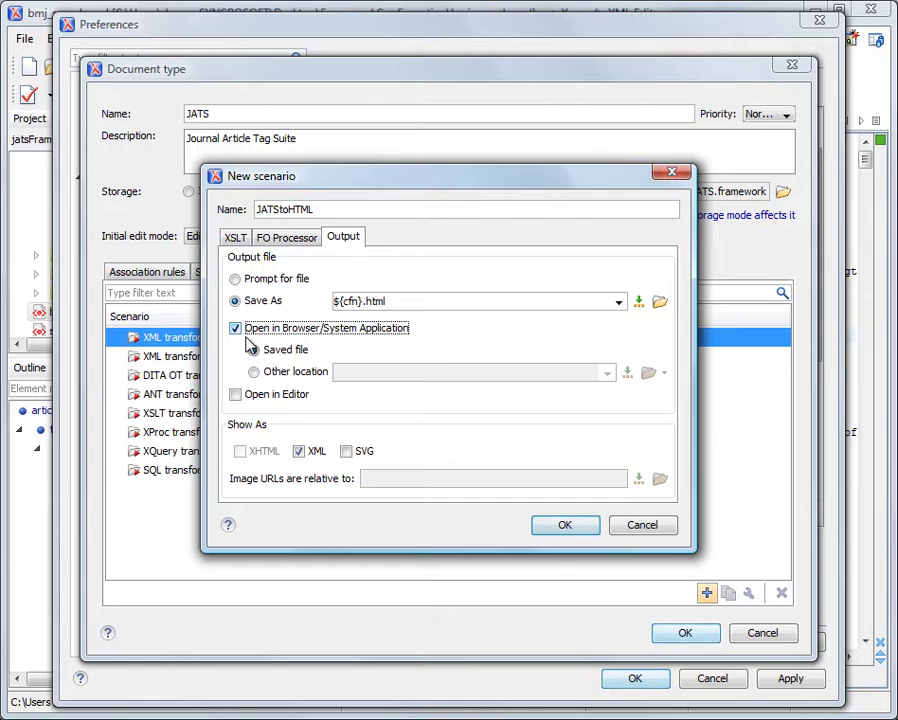
pyautogui.click(303, 457)
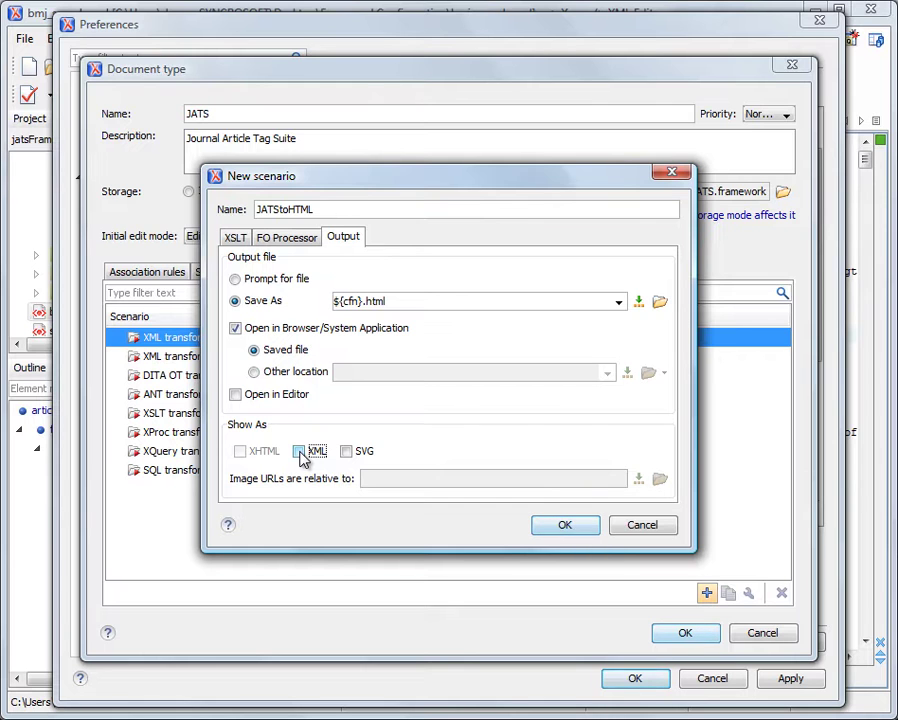
pyautogui.click(573, 530)
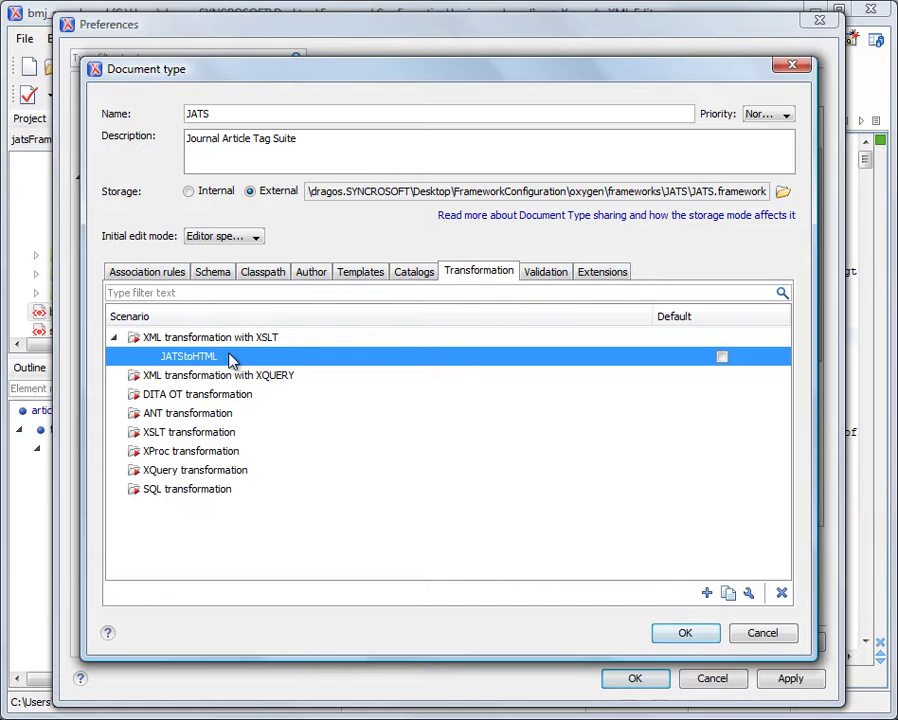
# Make JATStoHTML the default transformation scenario for JATS and save the document type and preferences.
pyautogui.click(722, 358)
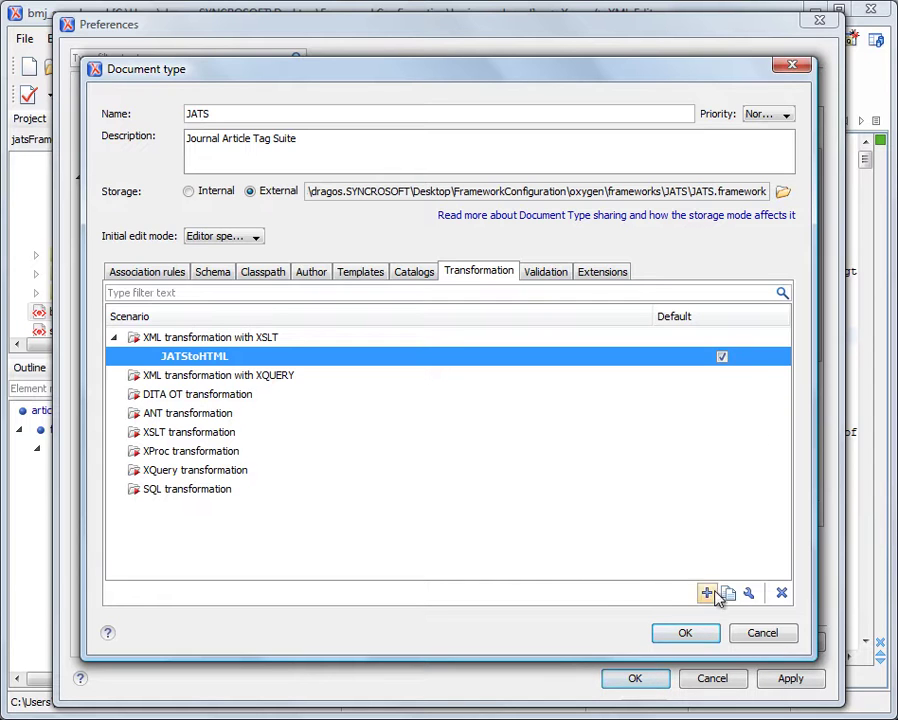
pyautogui.click(692, 634)
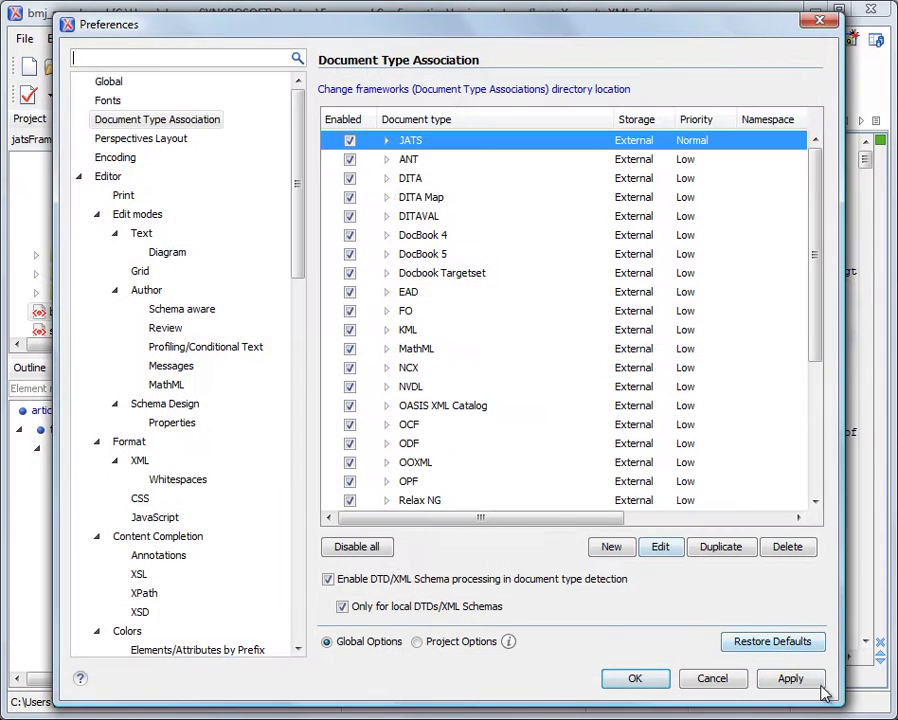
pyautogui.click(634, 678)
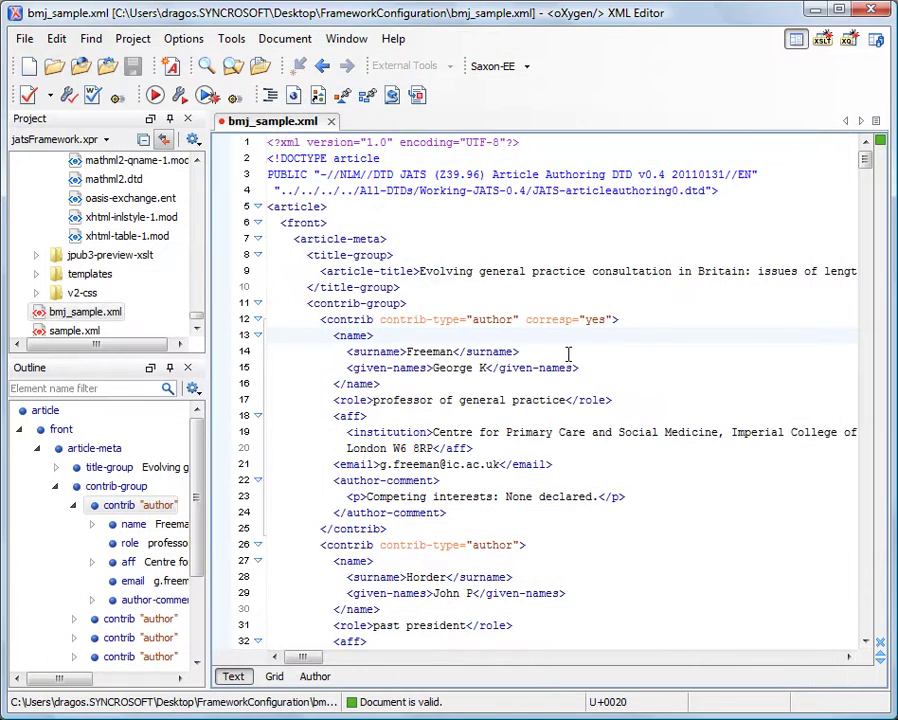
# Transform bmj_sample.xml with the predefined JATStoHTML scenario.
pyautogui.click(181, 97)
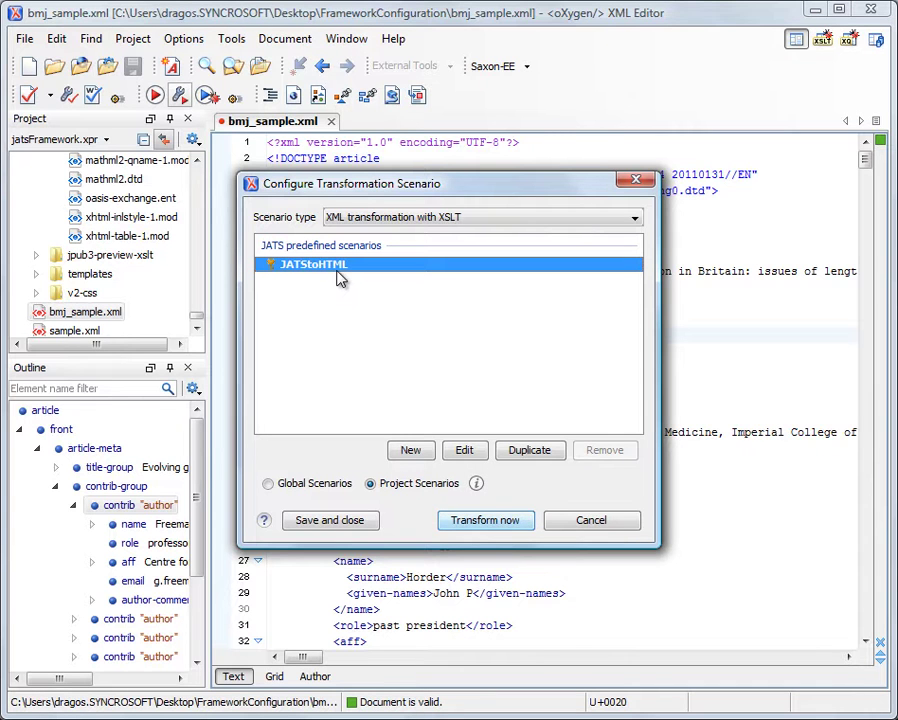
pyautogui.click(482, 521)
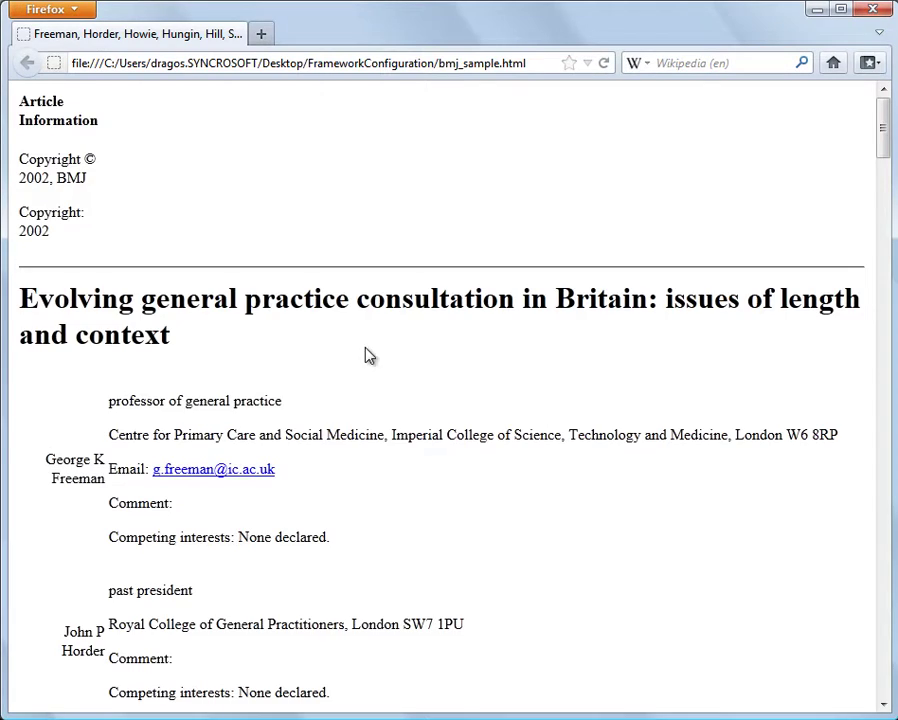
# Examine the generated bmj_sample.html in the browser through to its references, then close it and the transformation messages.
pyautogui.scroll(-6, 366, 355)
pyautogui.scroll(-20, 352, 328)
pyautogui.scroll(2, 345, 308)
pyautogui.scroll(-6, 343, 300)
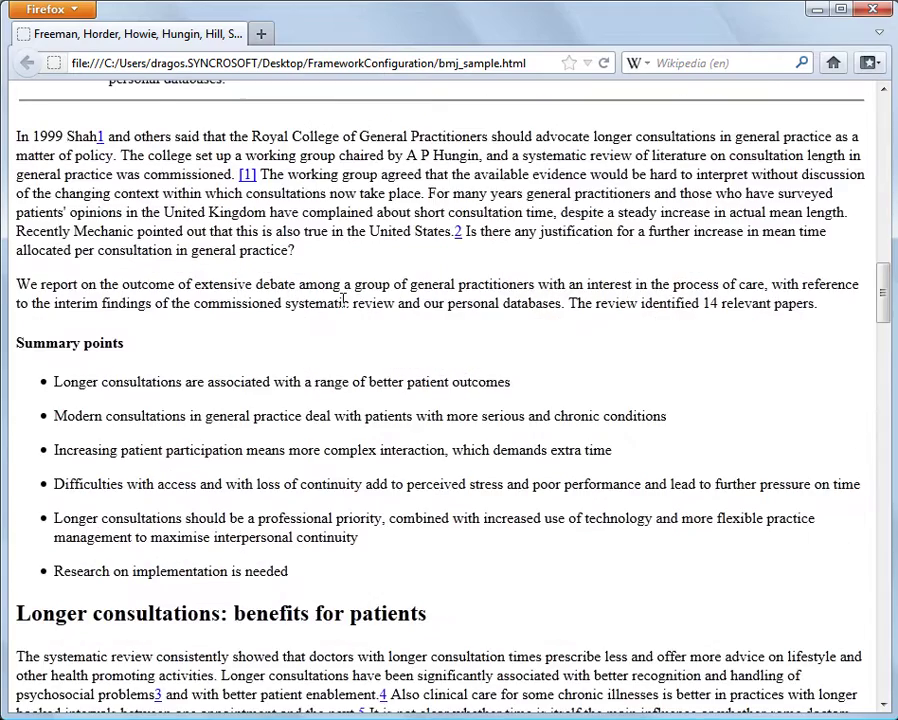
pyautogui.scroll(-10, 345, 300)
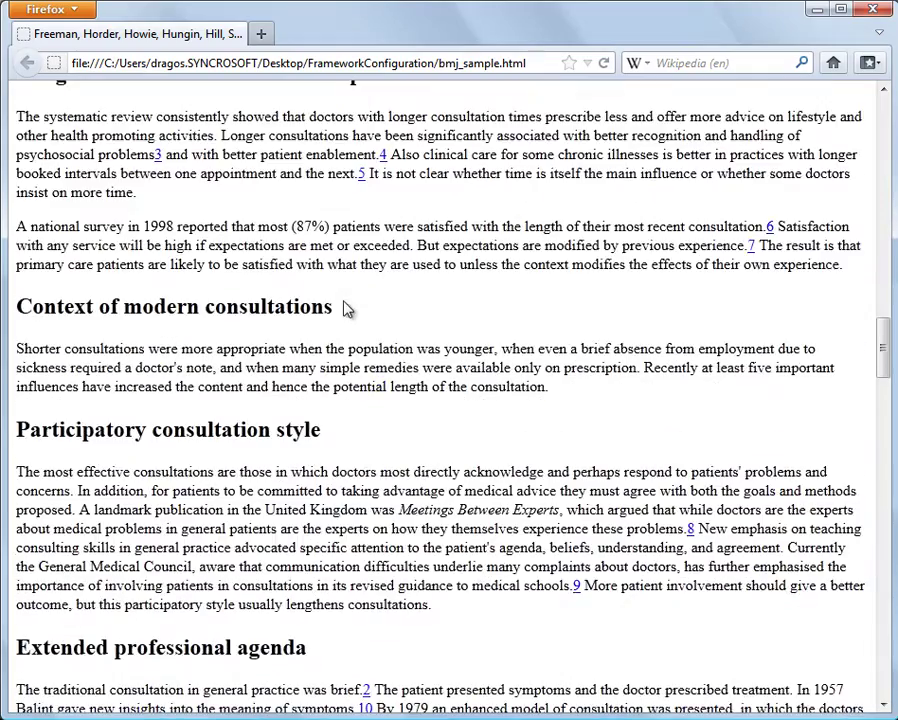
pyautogui.scroll(-19, 345, 308)
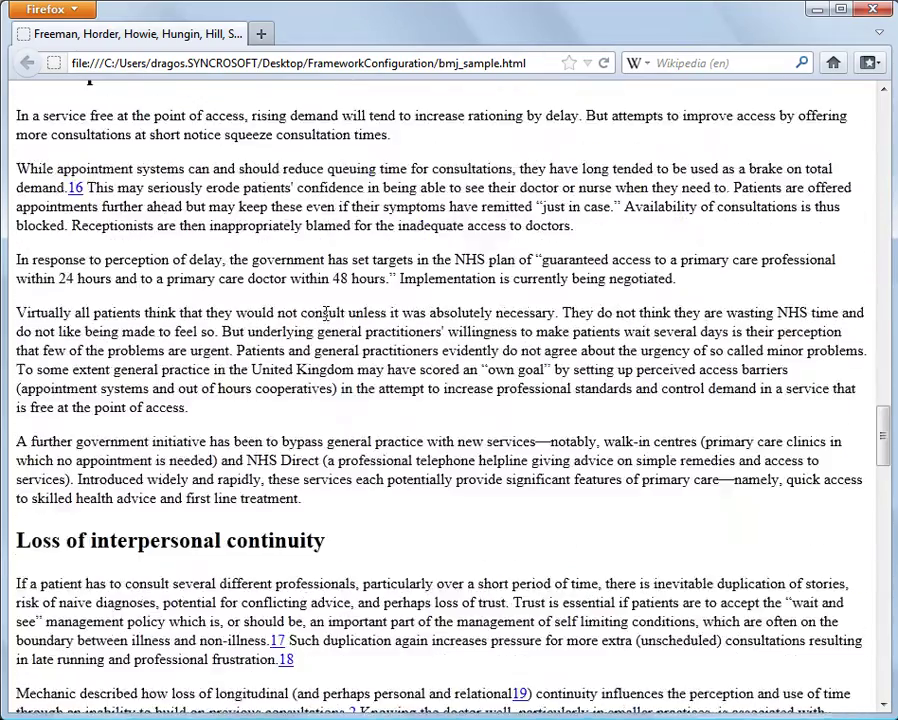
pyautogui.scroll(-20, 325, 314)
pyautogui.scroll(-15, 325, 314)
pyautogui.scroll(9, 230, 314)
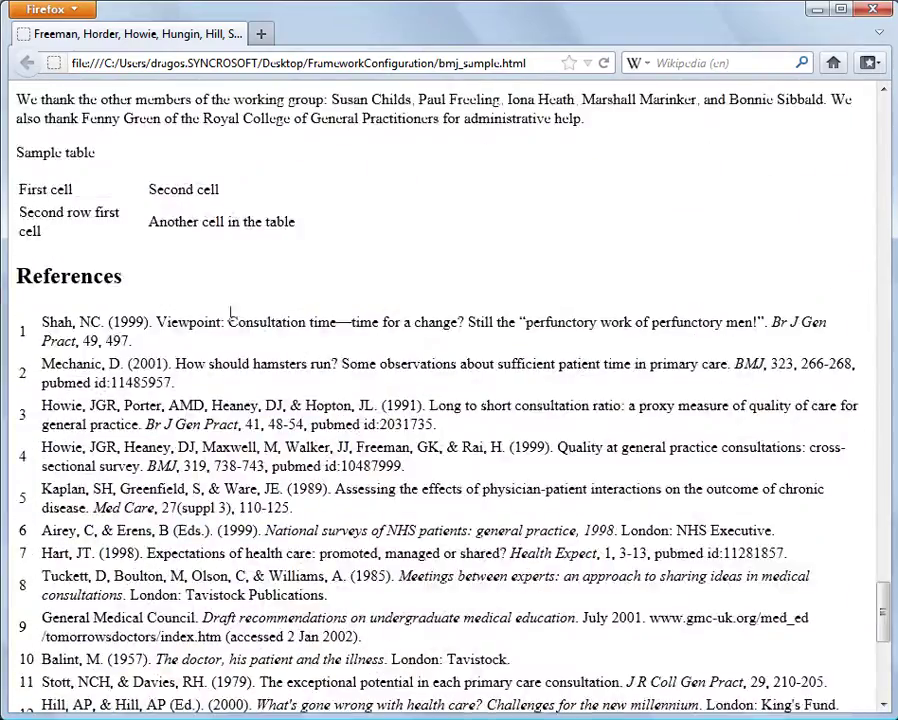
pyautogui.scroll(-10, 230, 314)
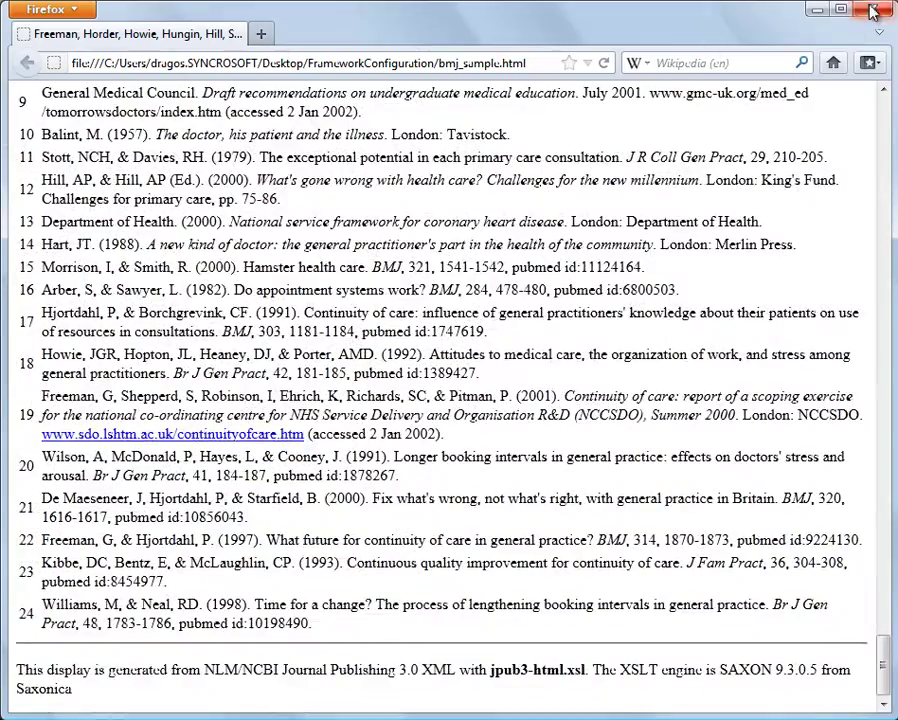
pyautogui.click(872, 12)
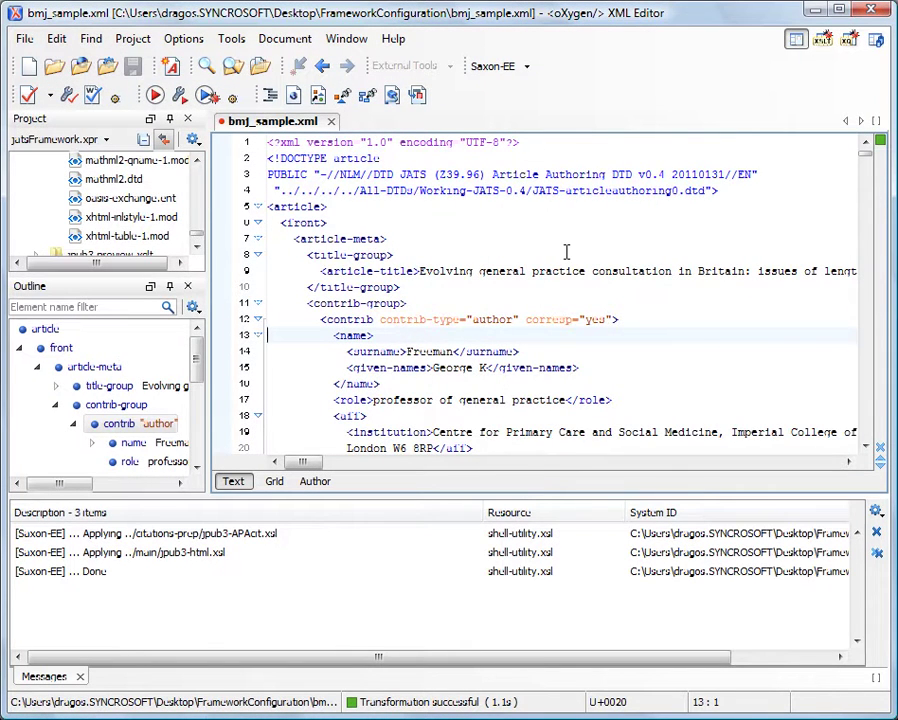
pyautogui.click(80, 676)
# Reopen the JATS document type association for editing and display its CSS settings for Author mode.
pyautogui.click(183, 38)
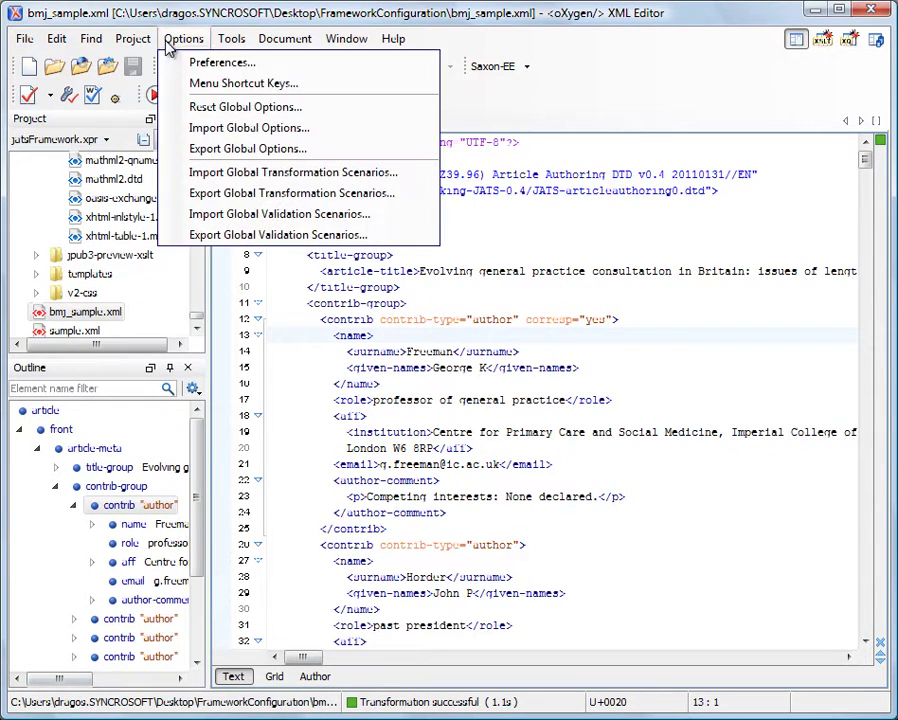
pyautogui.click(204, 60)
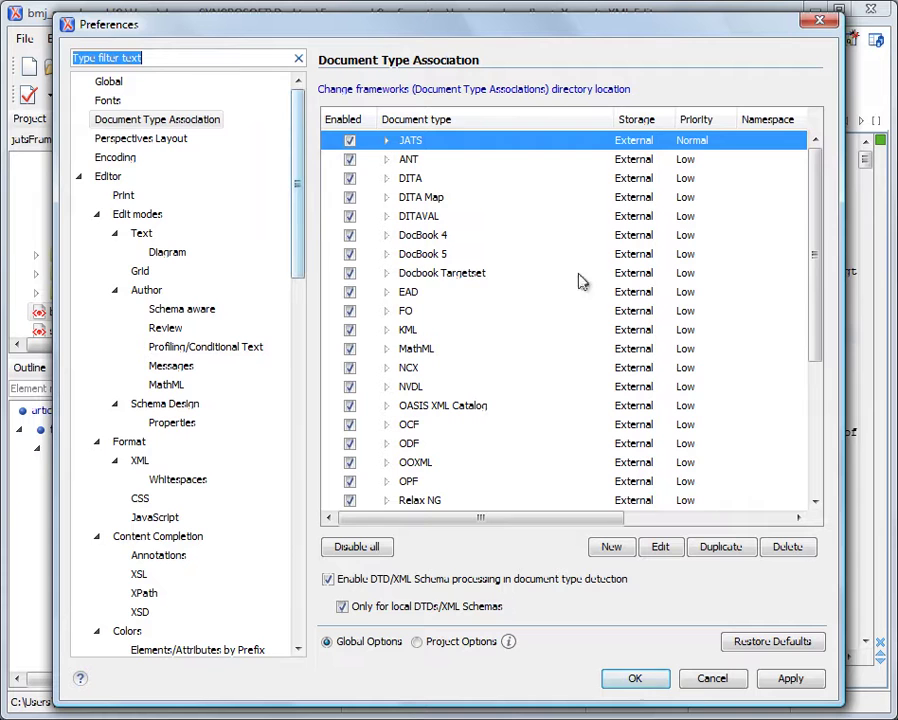
pyautogui.click(660, 547)
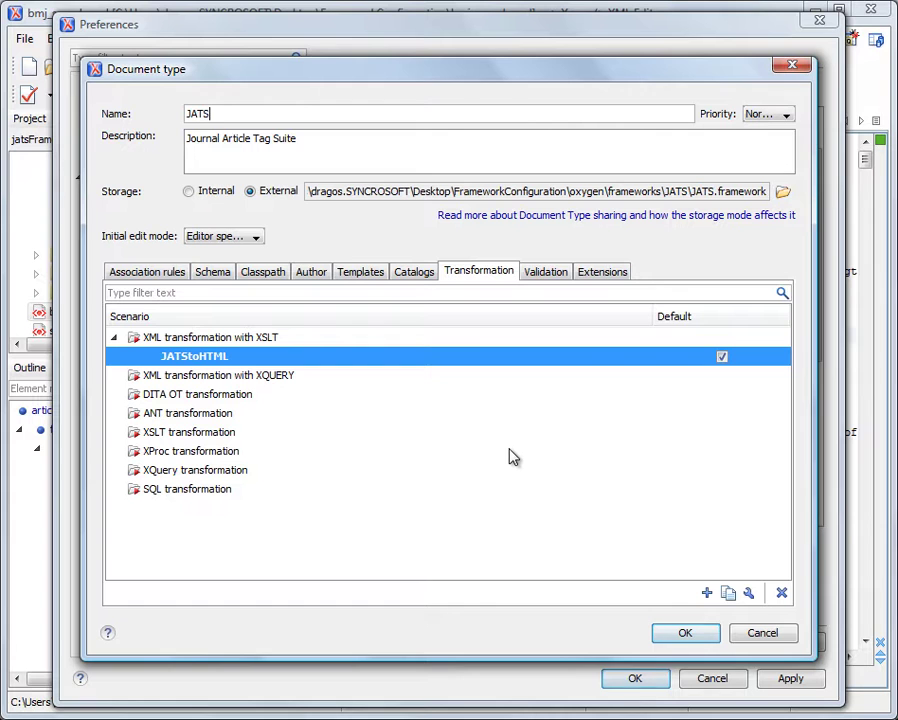
pyautogui.click(312, 273)
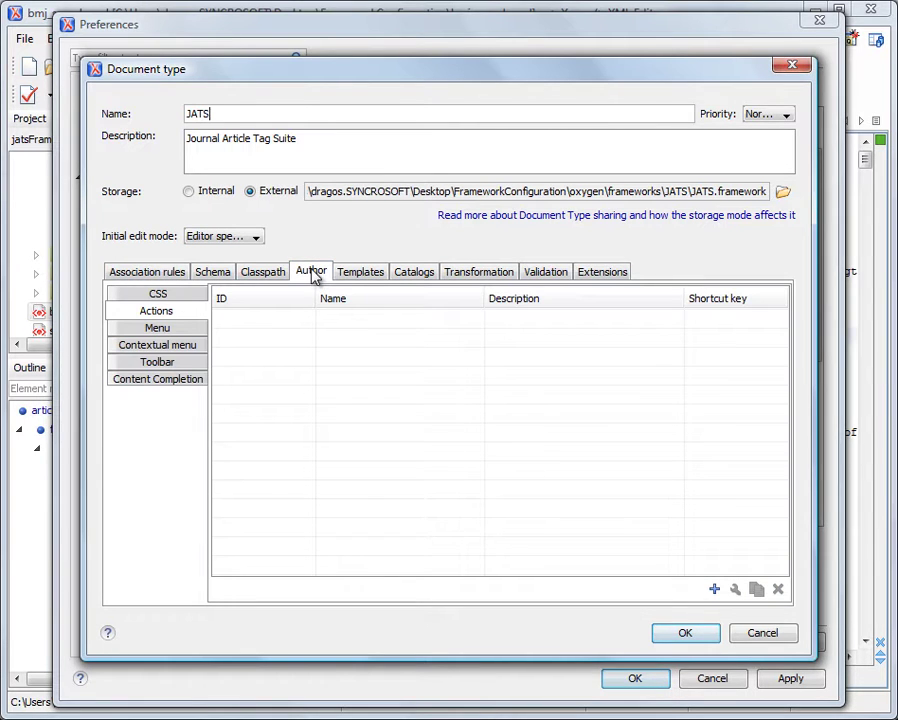
pyautogui.click(156, 296)
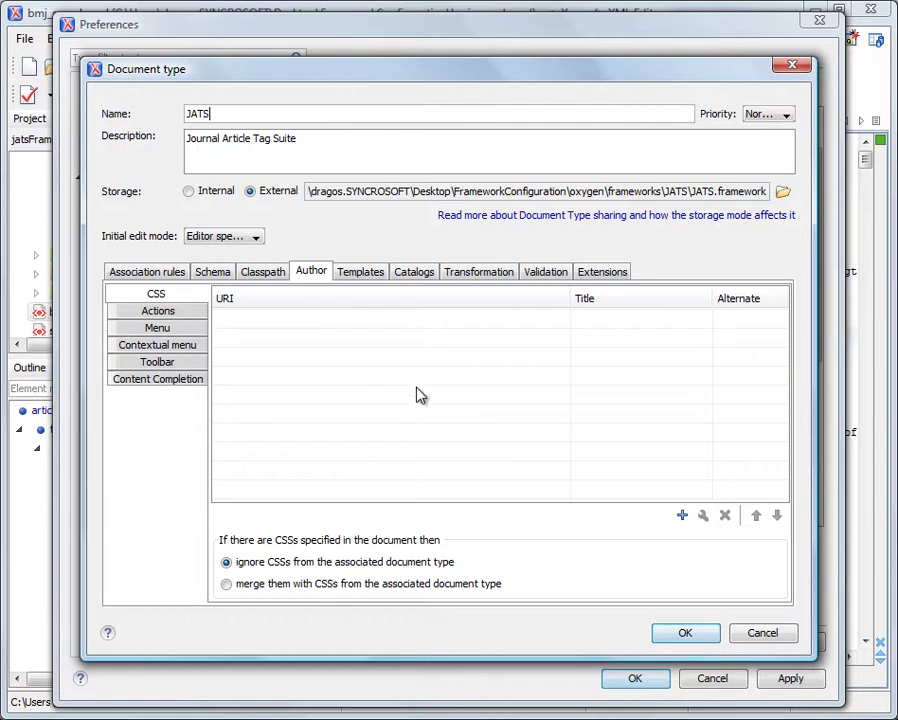
# Add articleauthoring-labelled.css from the JATS v2-css folder as a stylesheet titled CSS1, and save the document type and preferences.
pyautogui.click(681, 517)
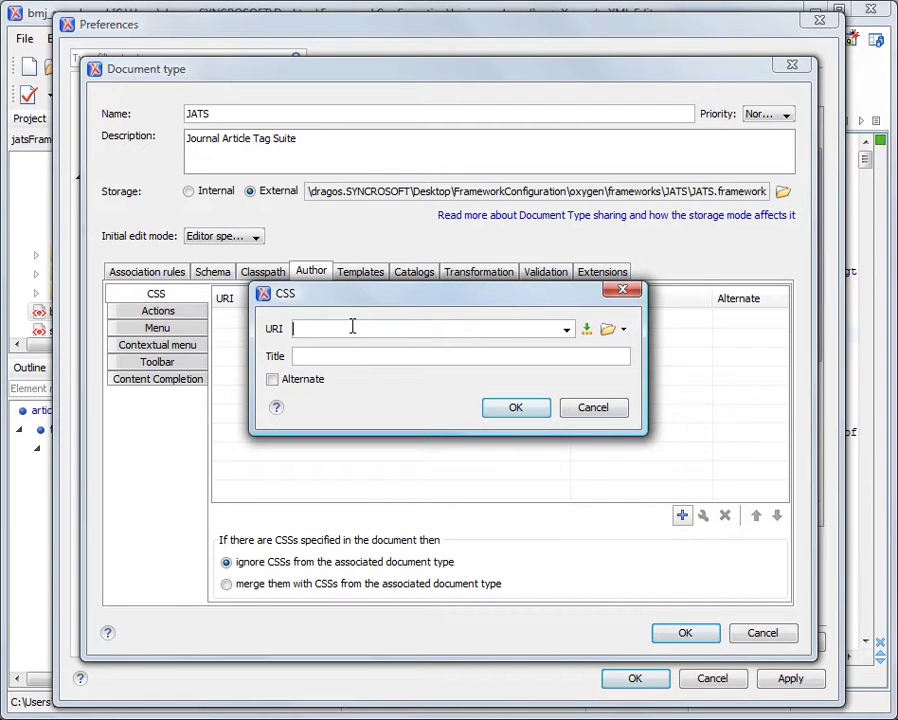
pyautogui.click(606, 333)
pyautogui.click(374, 152)
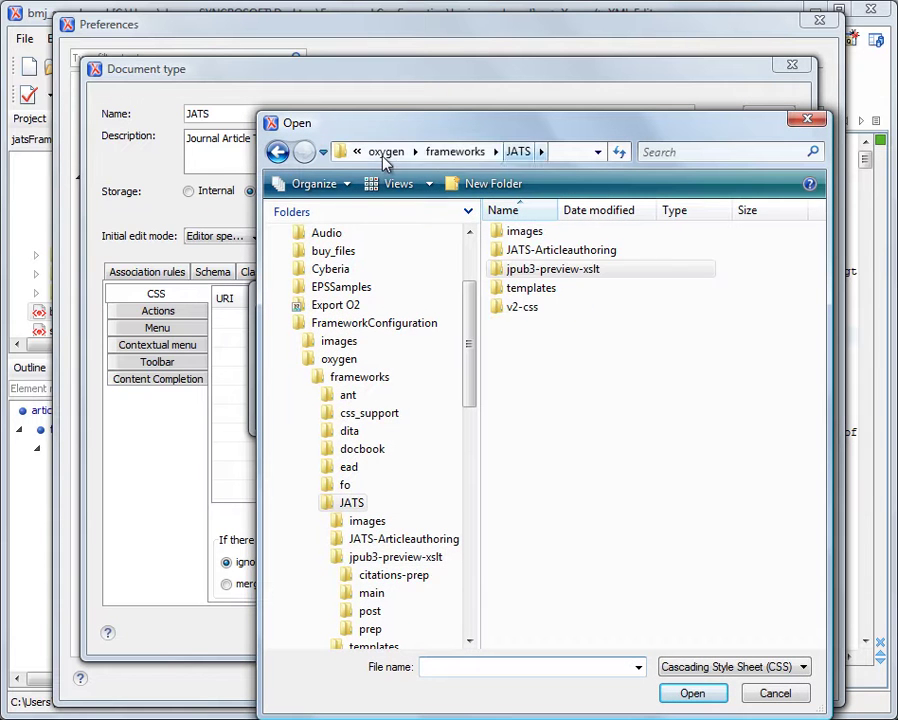
pyautogui.doubleClick(537, 310)
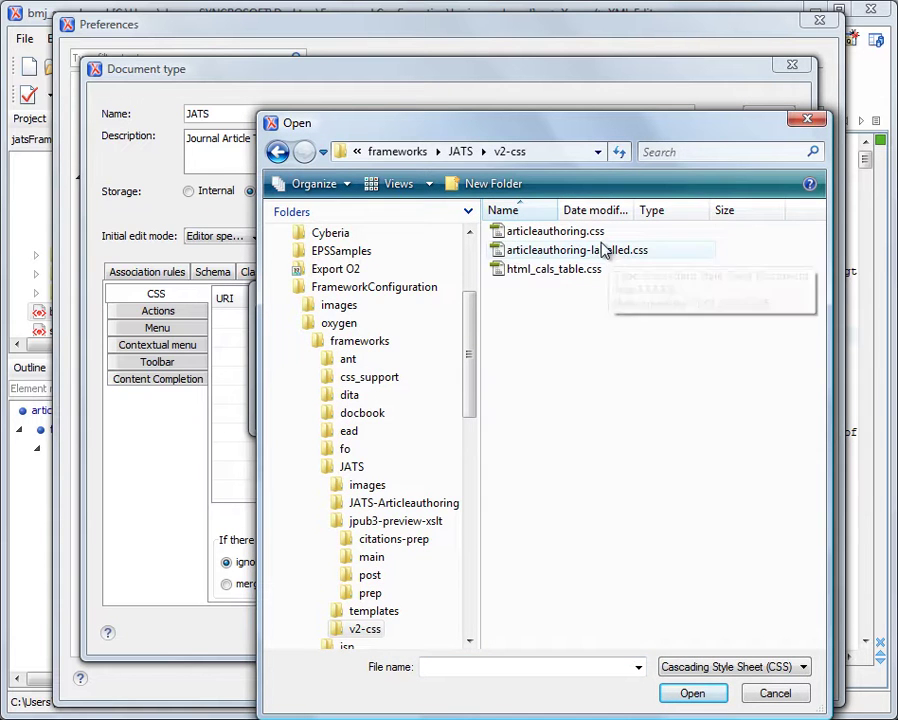
pyautogui.click(503, 254)
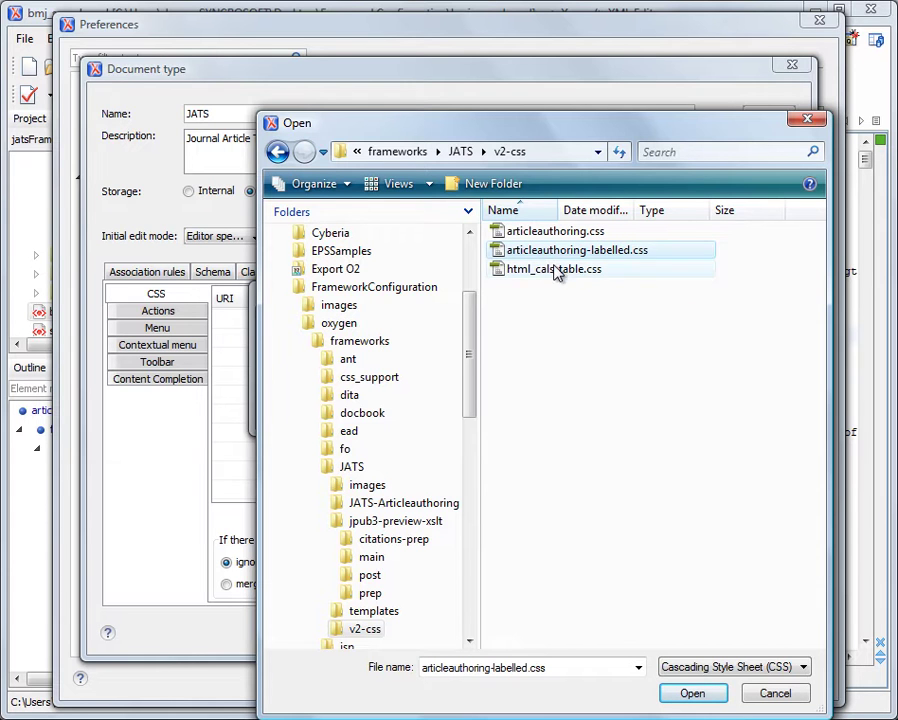
pyautogui.click(692, 693)
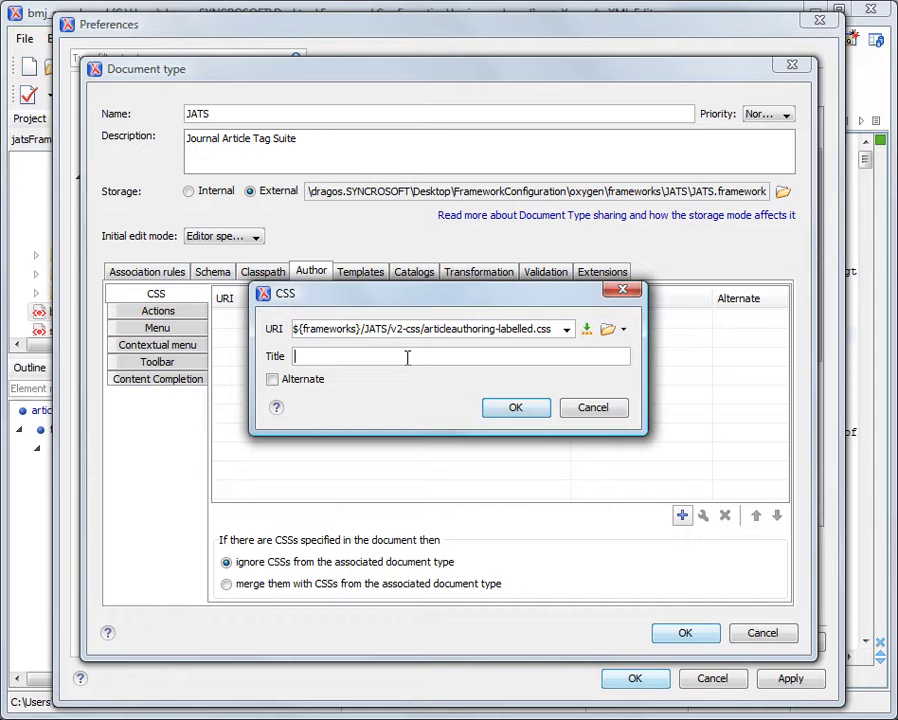
pyautogui.write('CSS1')
pyautogui.click(509, 412)
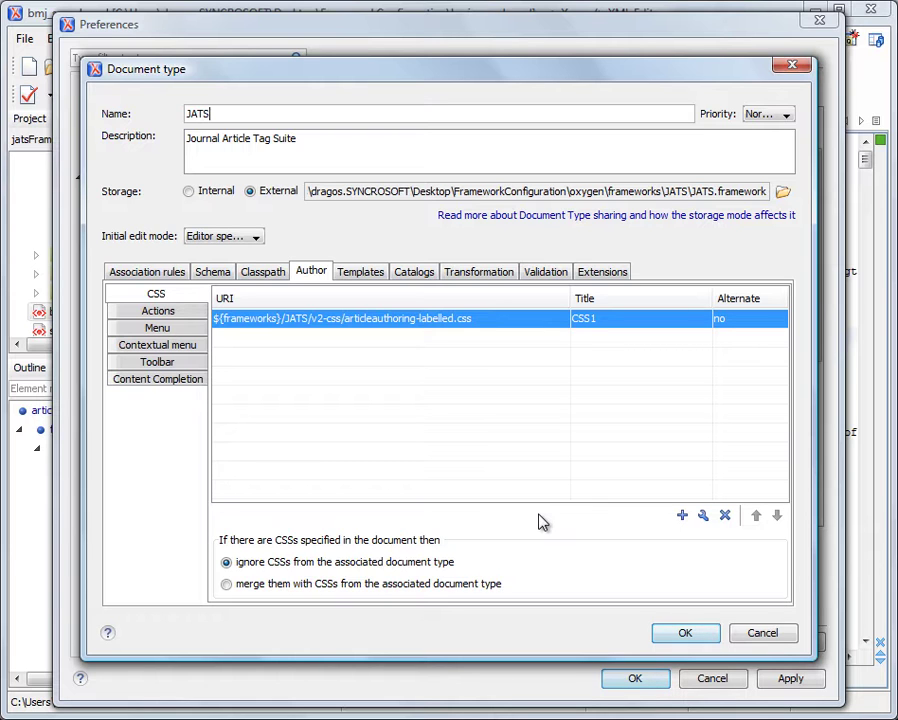
pyautogui.click(684, 634)
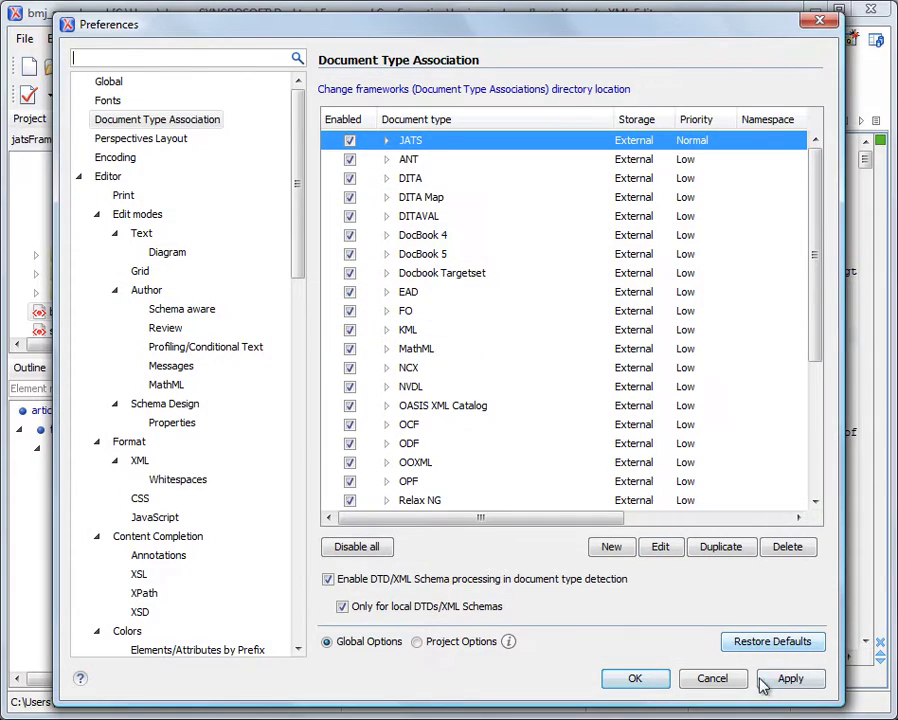
pyautogui.click(636, 679)
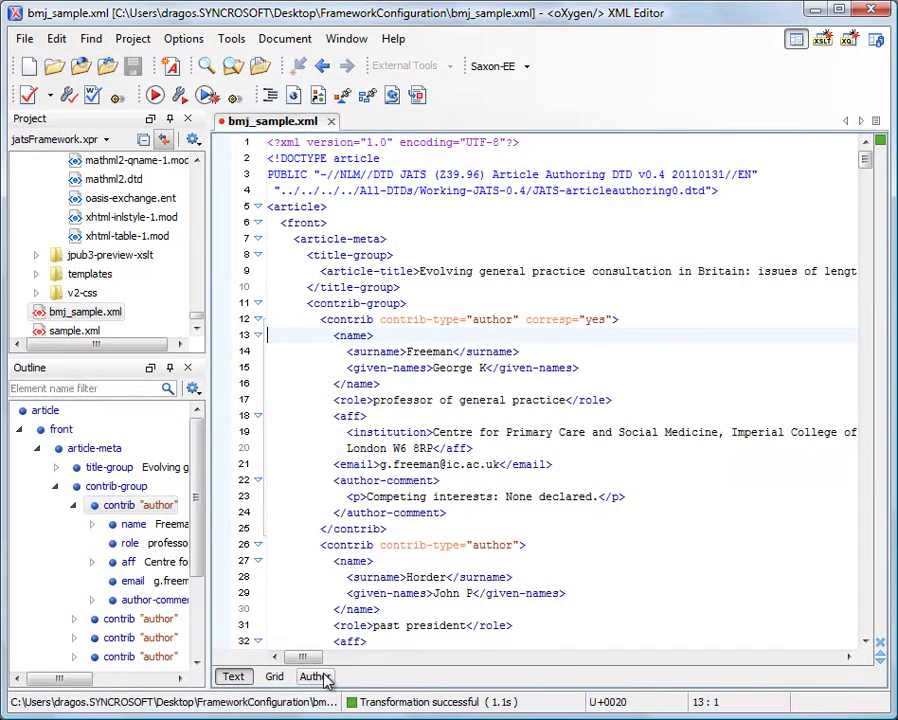
# Switch bmj_sample.xml to Author mode and examine the styled article from its title and contributors through the body sections.
pyautogui.click(316, 677)
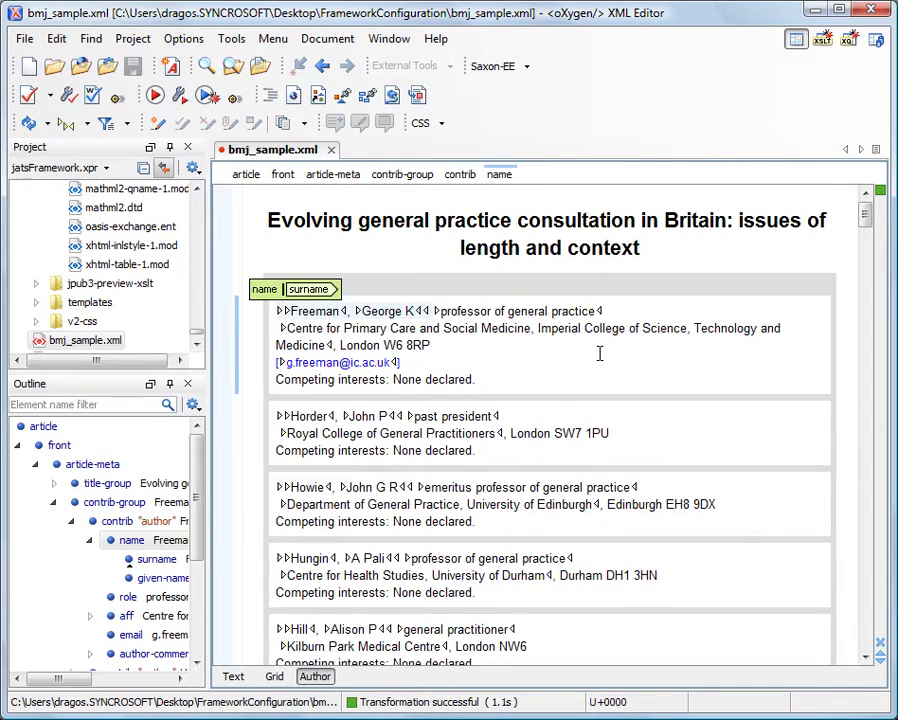
pyautogui.scroll(-10, 599, 353)
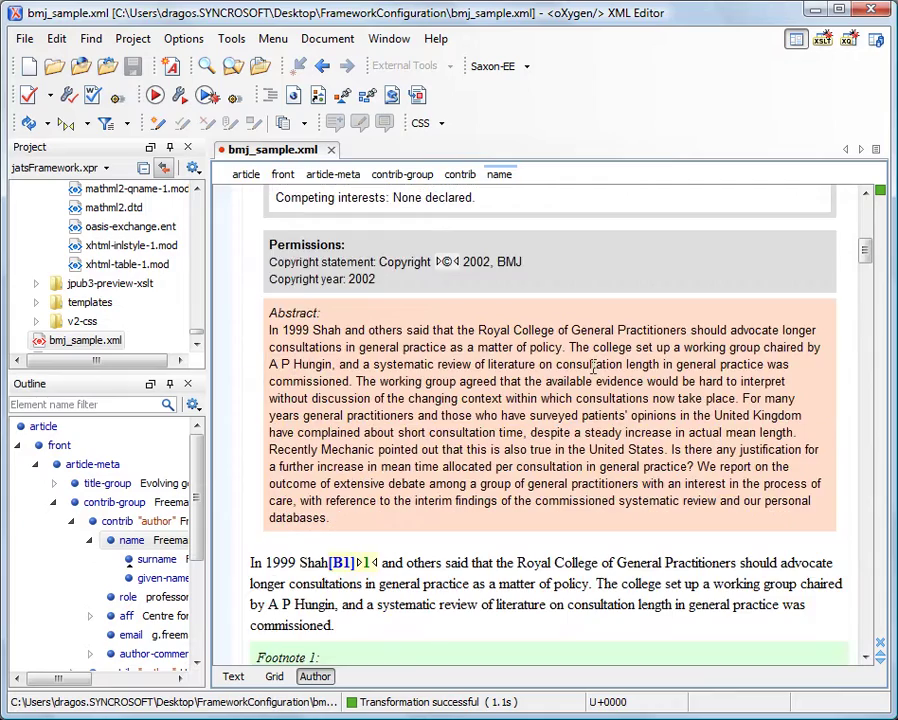
pyautogui.scroll(-10, 596, 367)
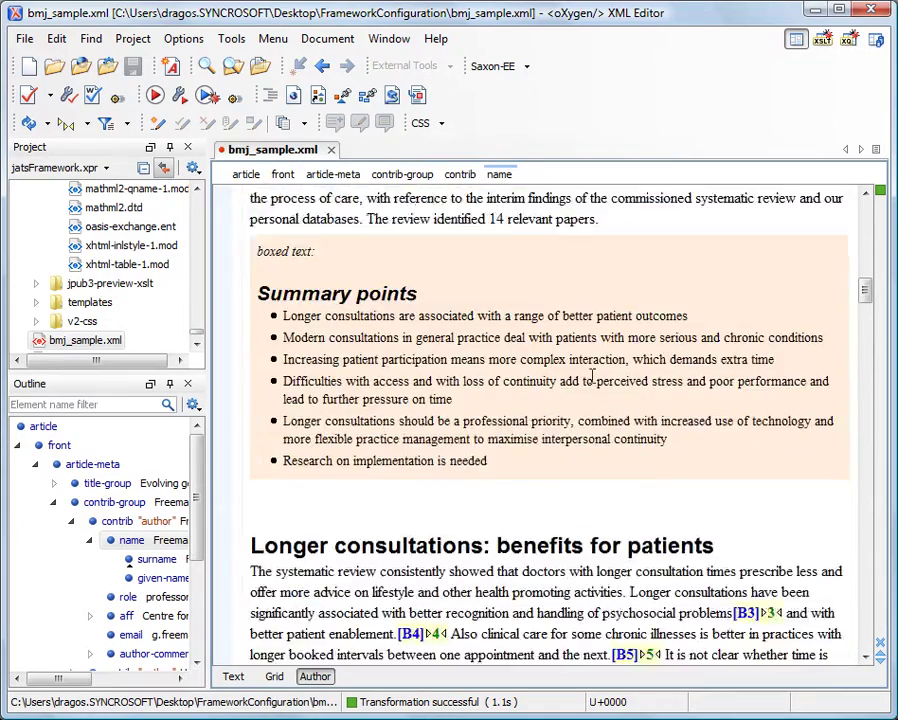
pyautogui.scroll(-10, 592, 375)
pyautogui.scroll(-5, 592, 388)
pyautogui.scroll(10, 590, 387)
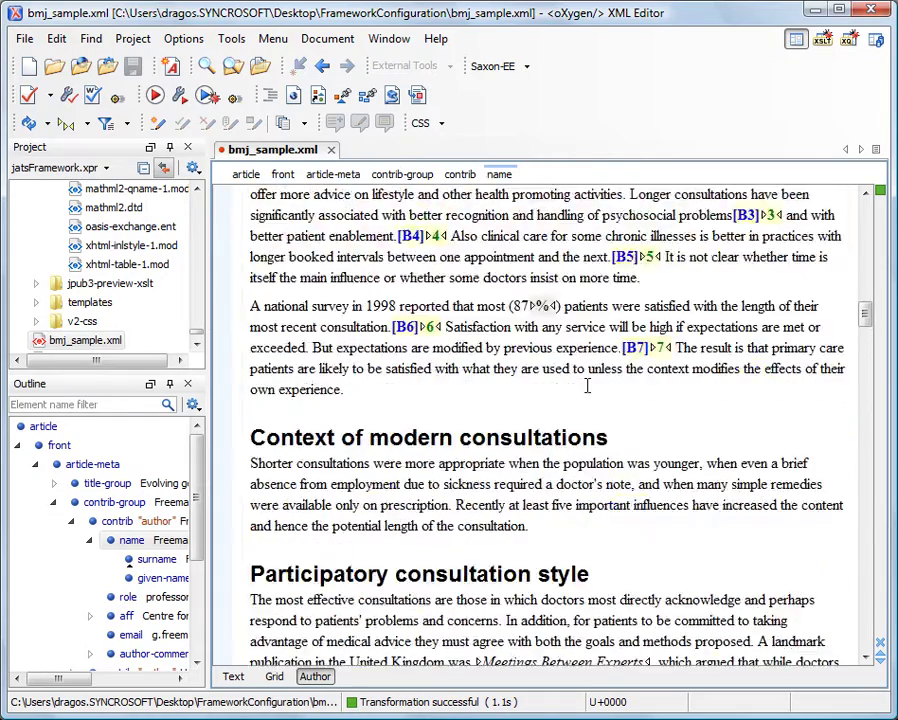
pyautogui.scroll(15, 590, 385)
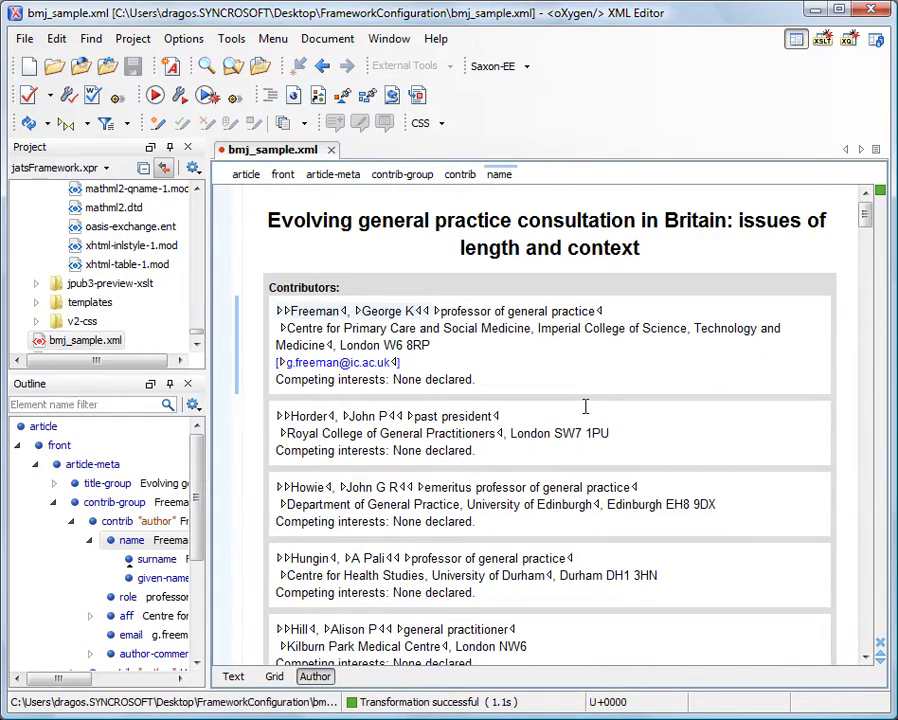
pyautogui.moveTo(585, 407)
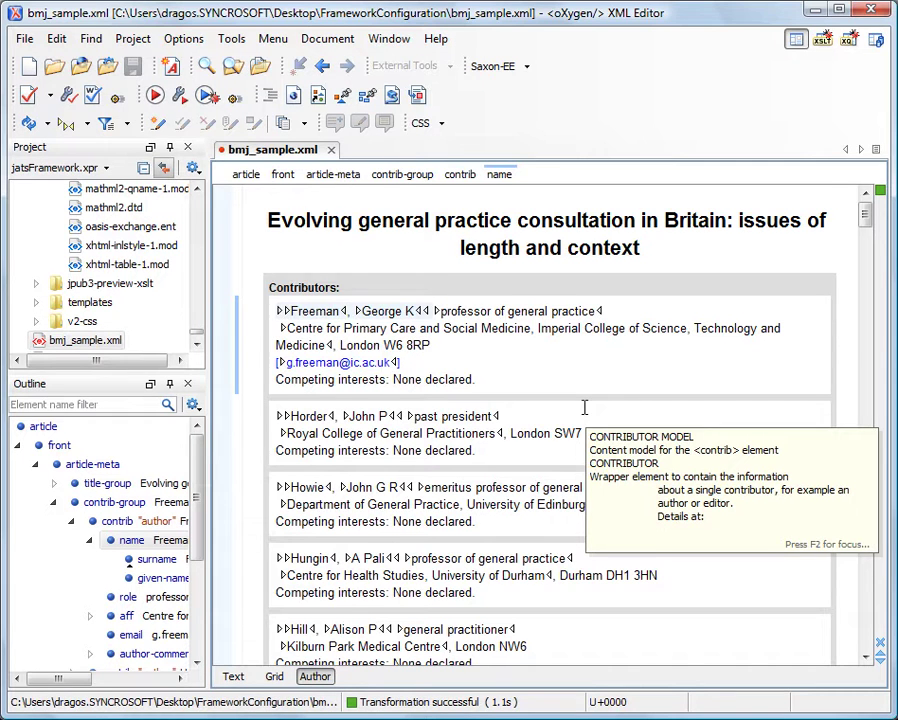
# Examine the styled permissions, abstract and footnote, and follow the [B1] citation link to its entry in the references.
pyautogui.scroll(-8, 585, 408)
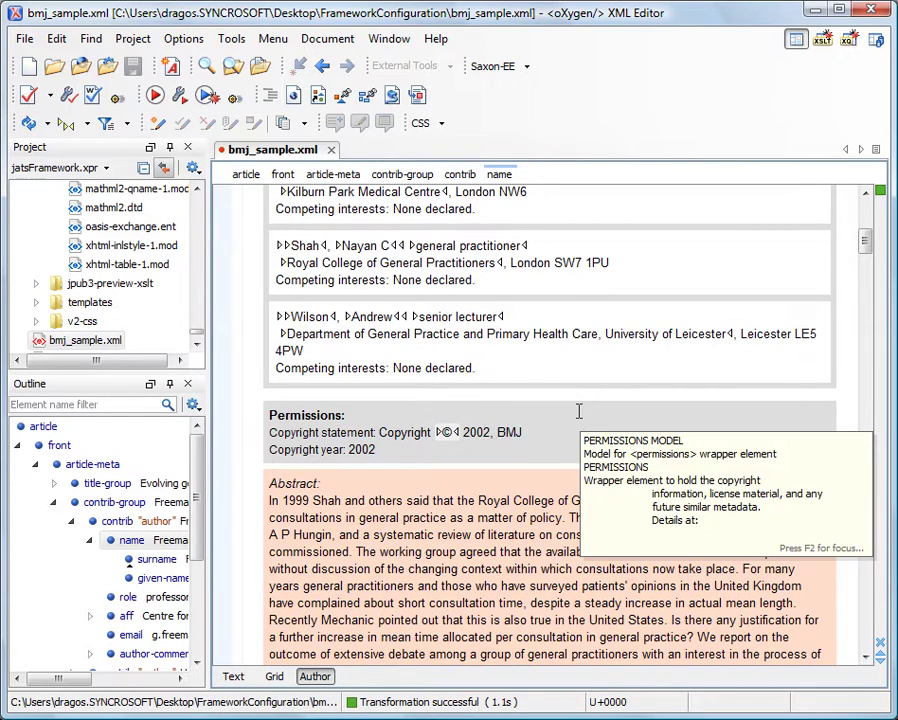
pyautogui.scroll(-6, 576, 411)
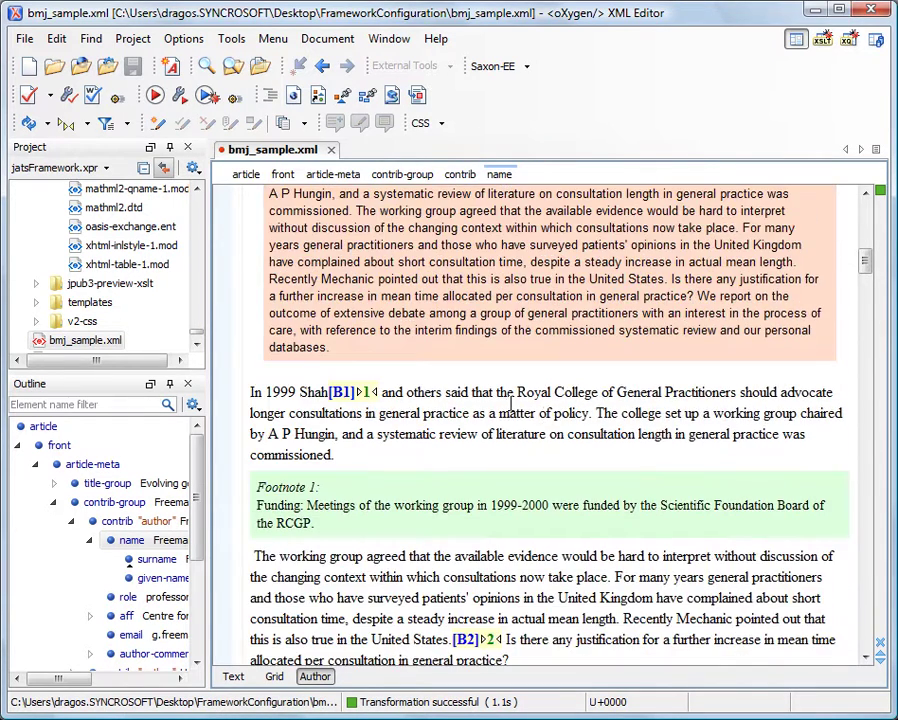
pyautogui.moveTo(511, 400)
pyautogui.moveTo(360, 403)
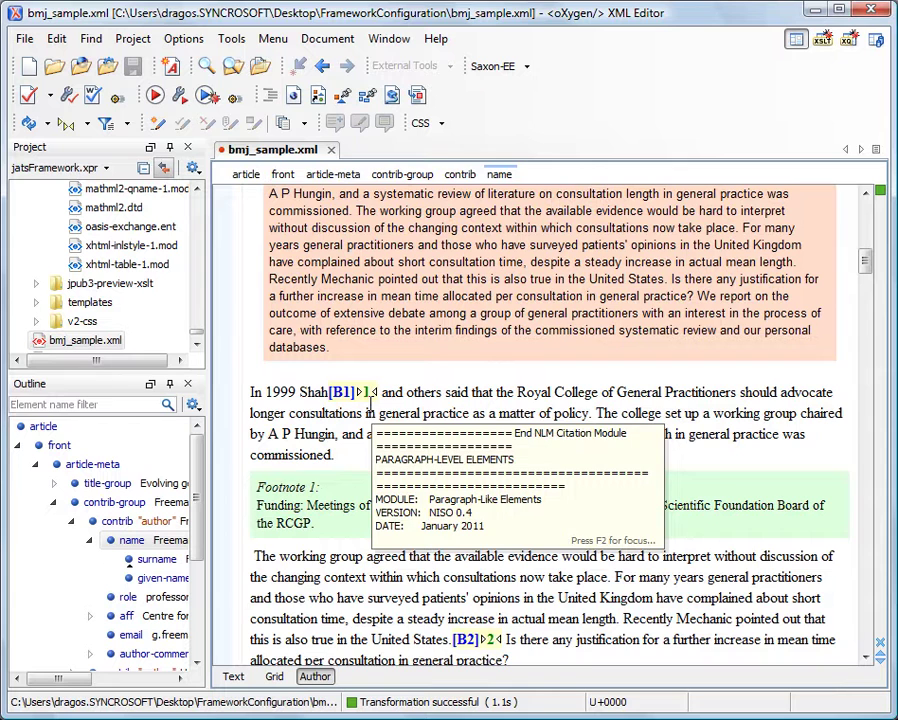
pyautogui.scroll(-2, 407, 409)
pyautogui.scroll(1, 407, 408)
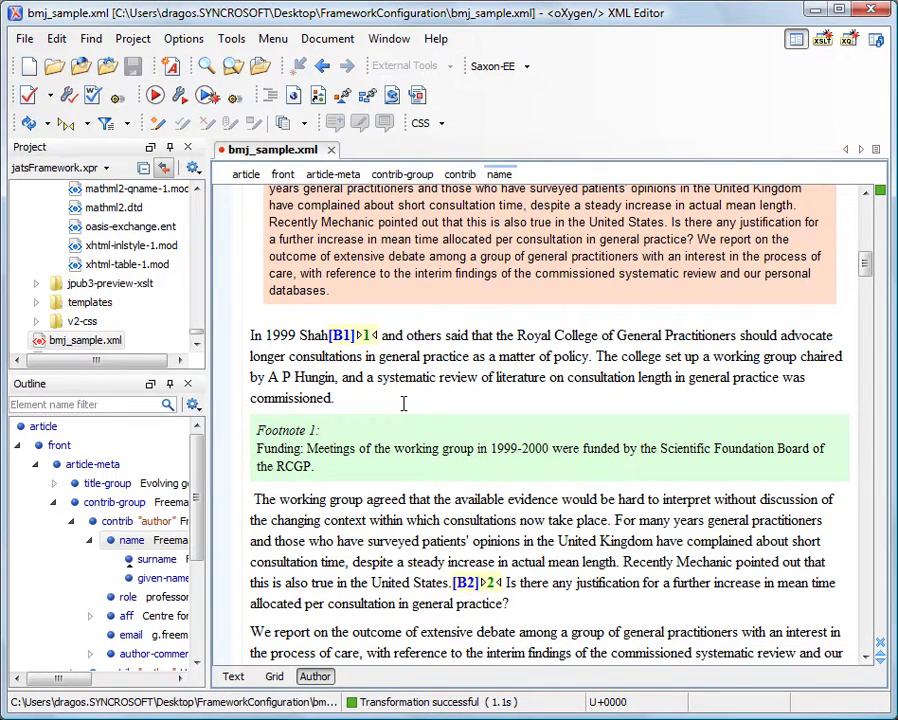
pyautogui.moveTo(403, 403)
pyautogui.click(340, 340)
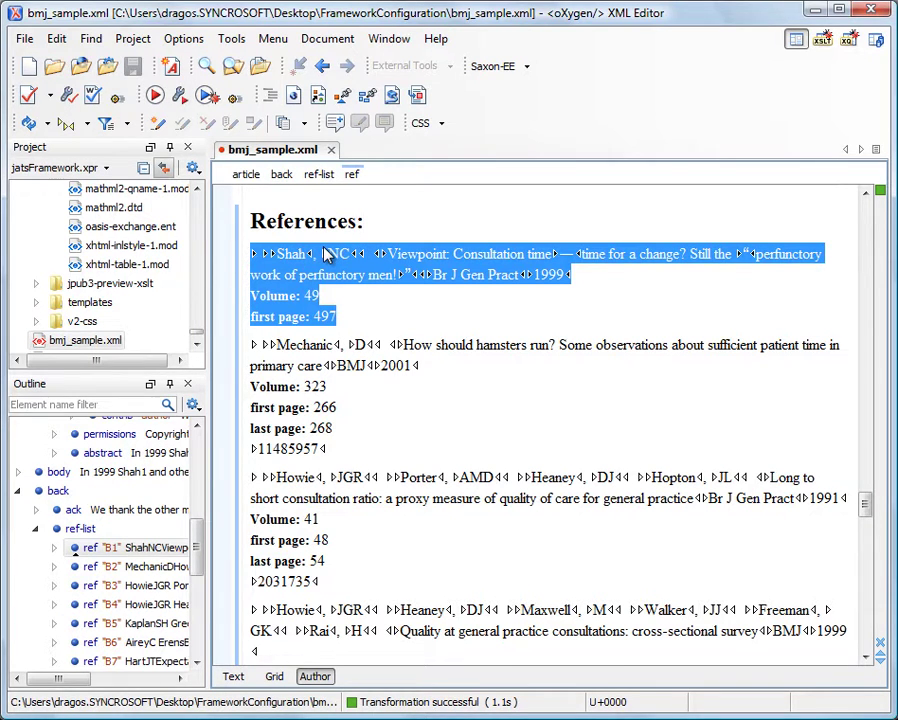
pyautogui.moveTo(325, 256)
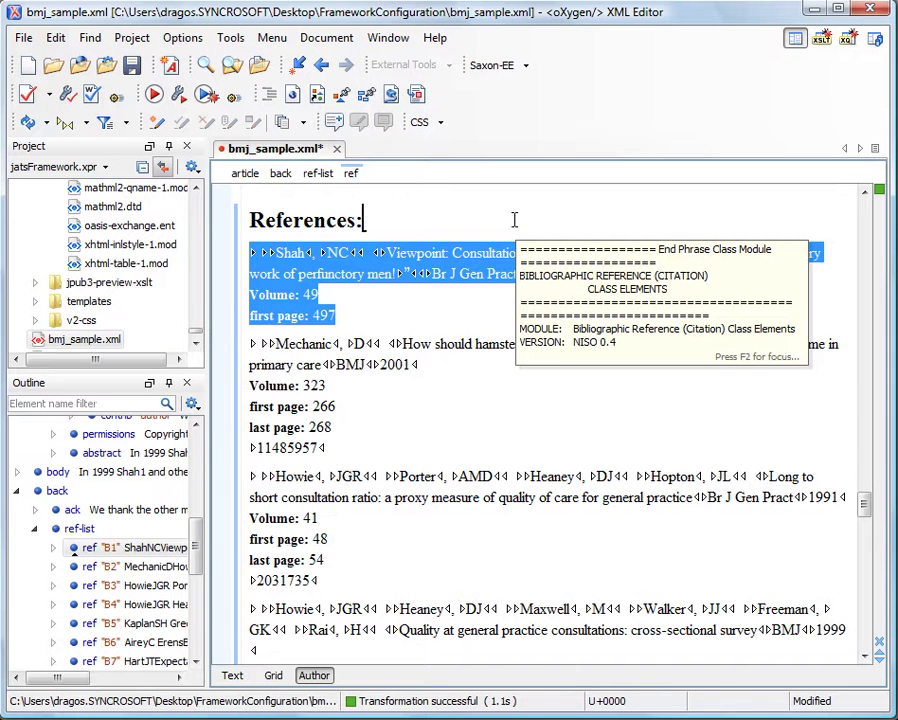
# Widen the first column of the Sample table above the references to about 43% of the table width.
pyautogui.scroll(4, 514, 220)
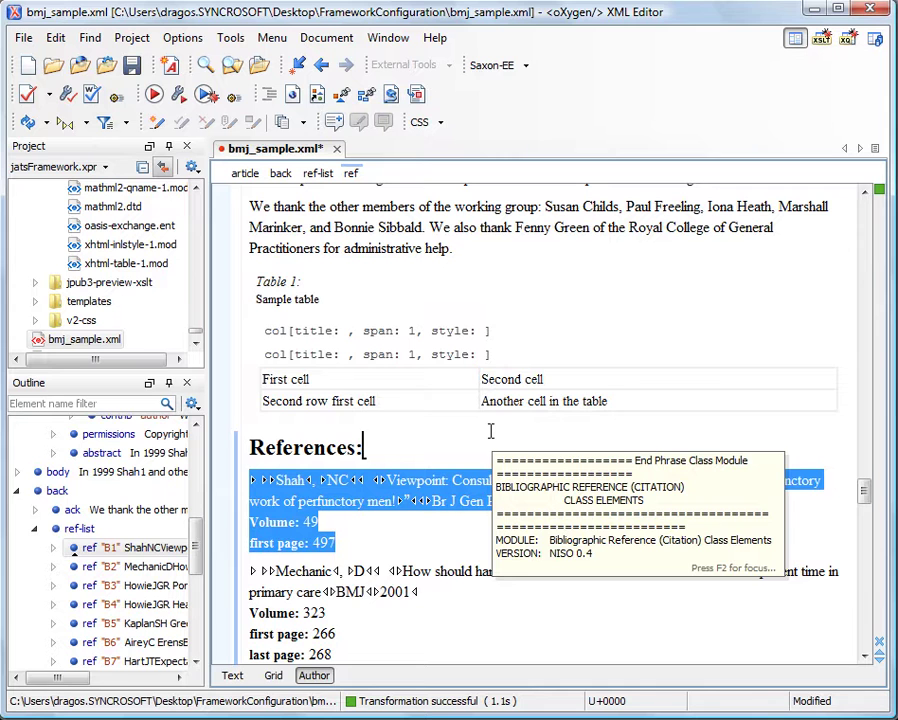
pyautogui.moveTo(357, 371); pyautogui.dragTo(510, 372)
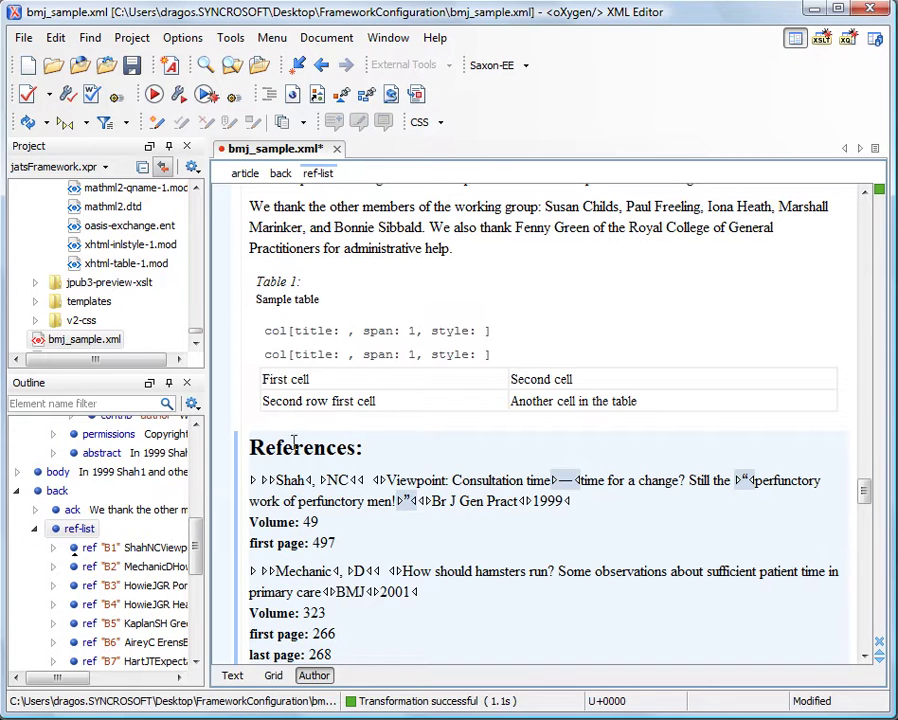
pyautogui.click(360, 378)
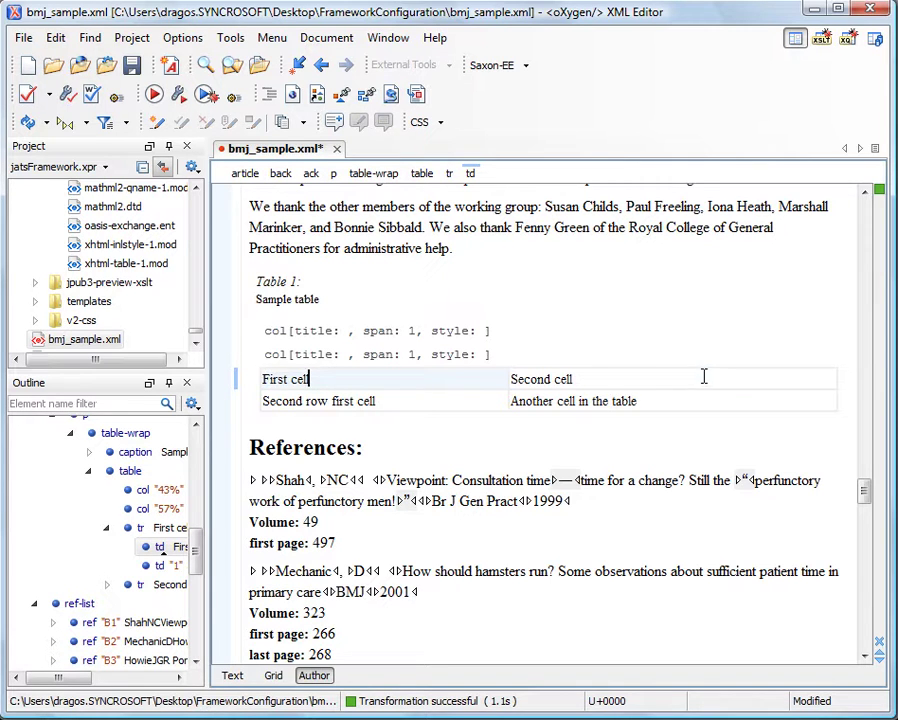
# Copy the Sample table's first row element and paste it after the second row.
pyautogui.click(617, 380)
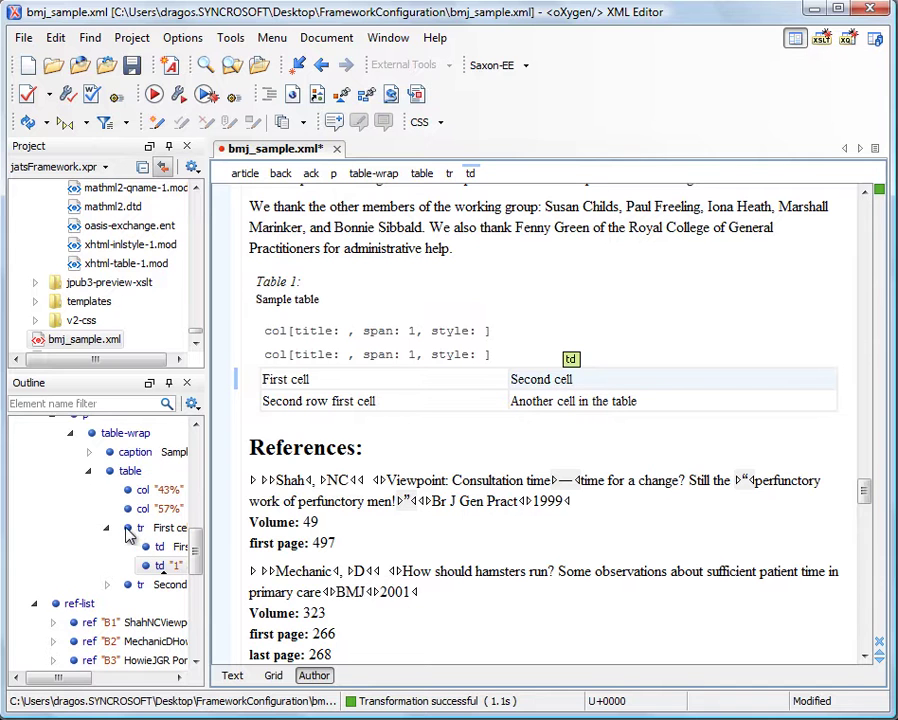
pyautogui.click(108, 530)
pyautogui.click(131, 474)
pyautogui.click(136, 528)
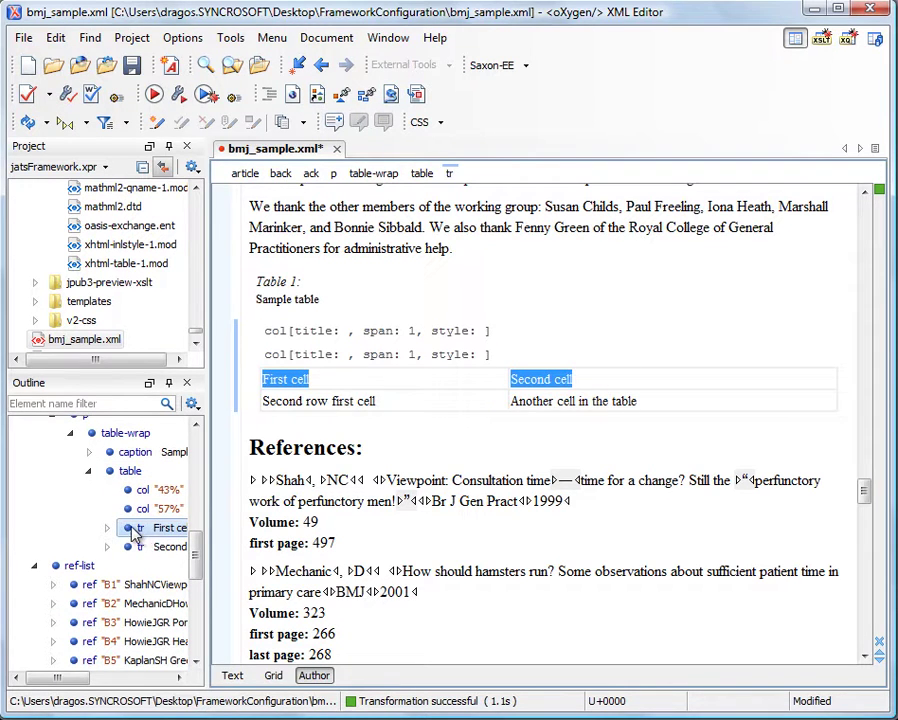
pyautogui.rightClick(136, 528)
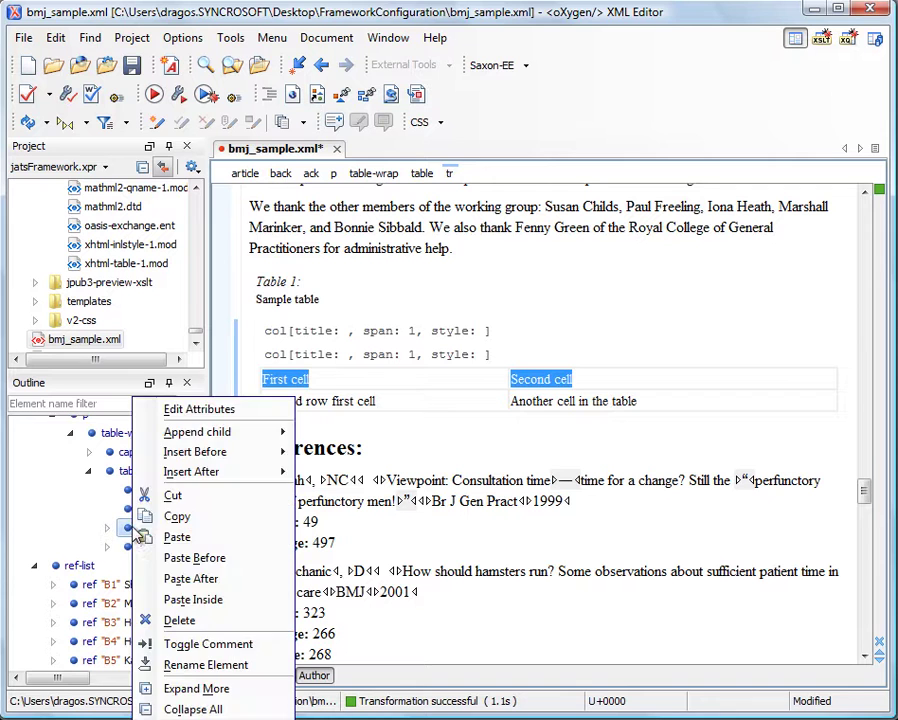
pyautogui.click(209, 516)
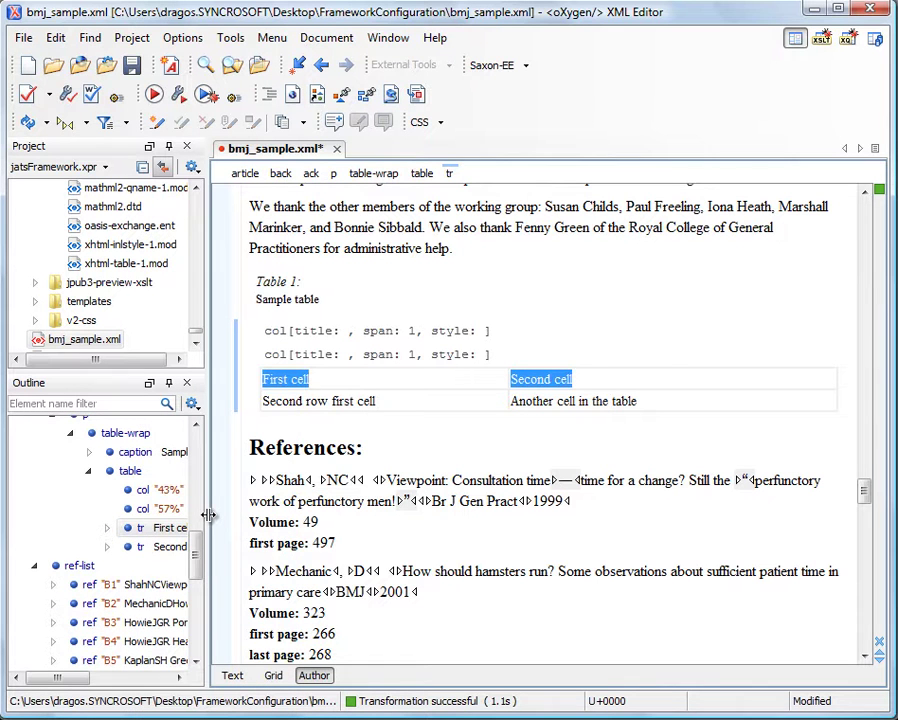
pyautogui.click(299, 403)
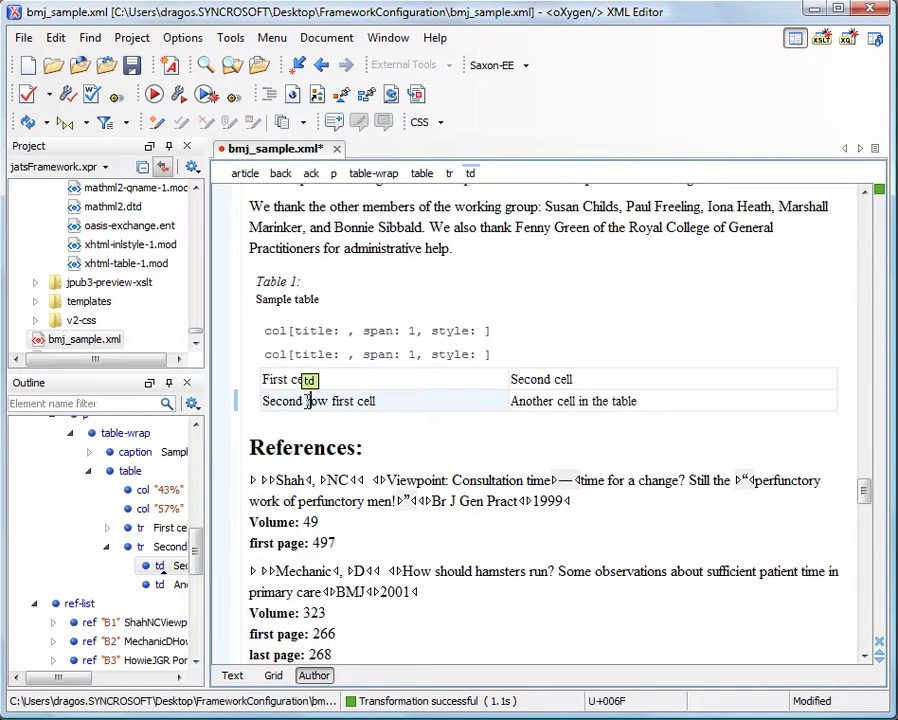
pyautogui.click(358, 377)
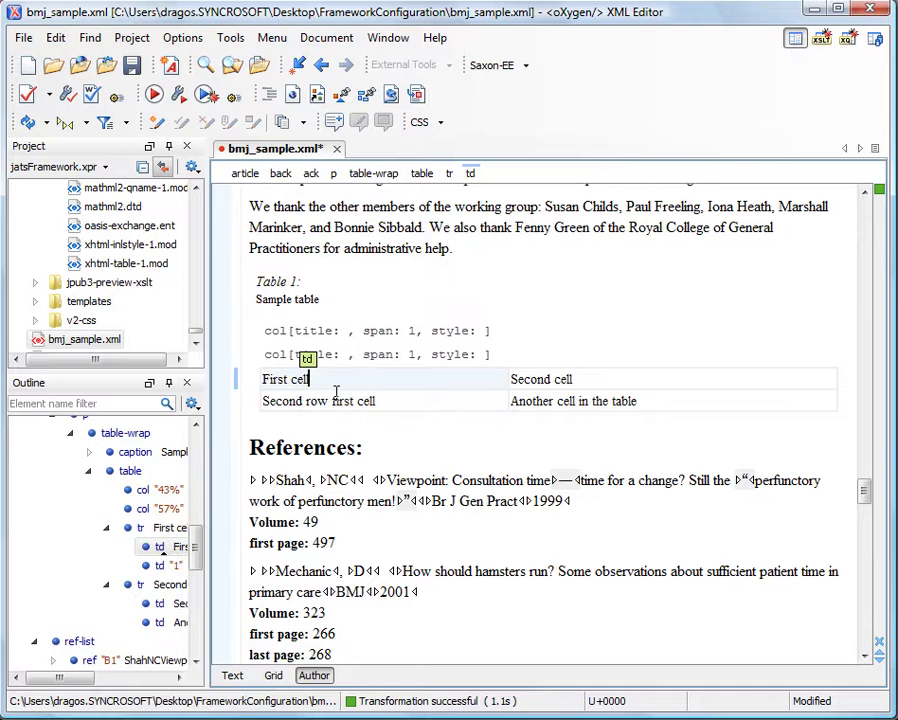
pyautogui.click(134, 586)
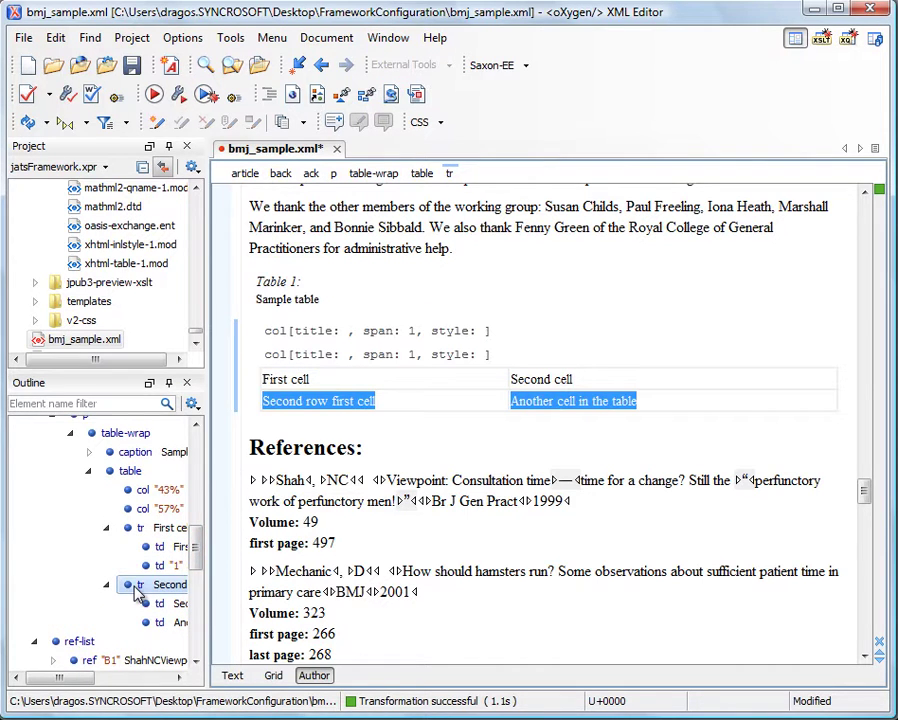
pyautogui.rightClick(138, 588)
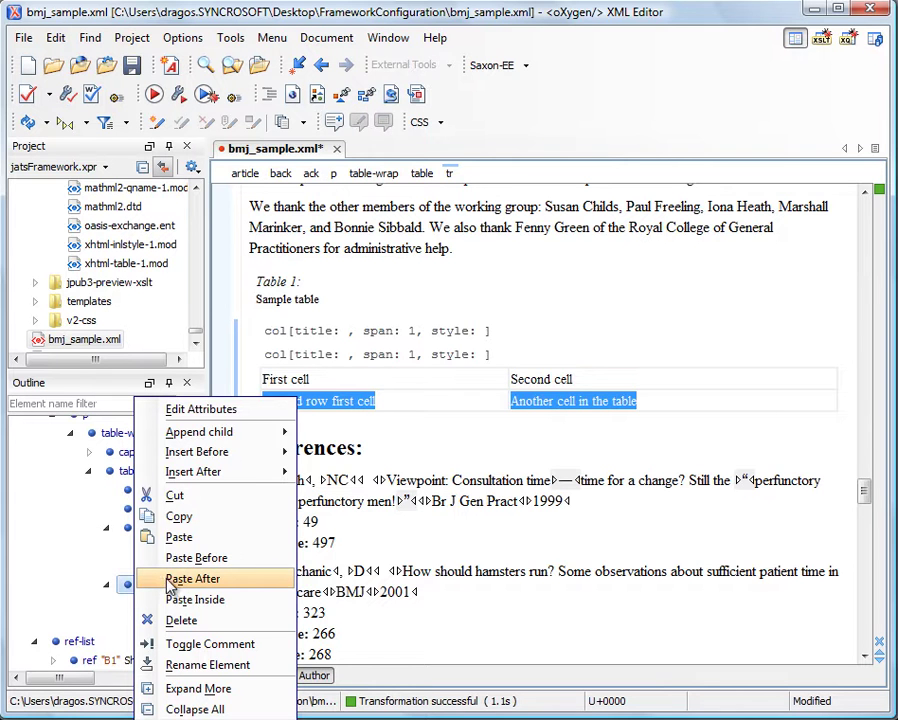
pyautogui.click(174, 584)
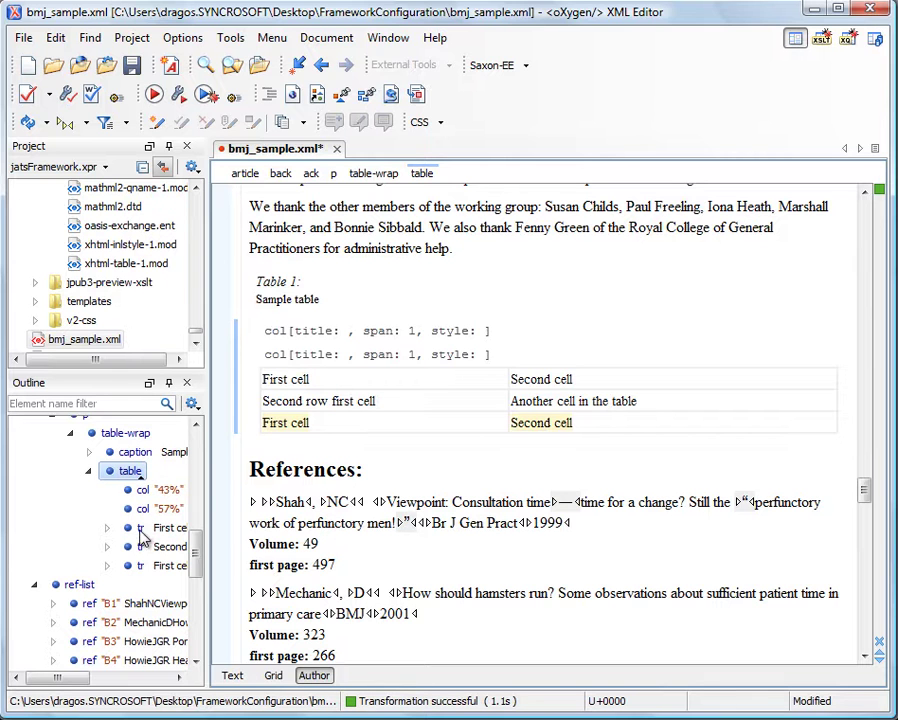
# Cut the "First cell" td element from the third row of the Sample table.
pyautogui.click(104, 566)
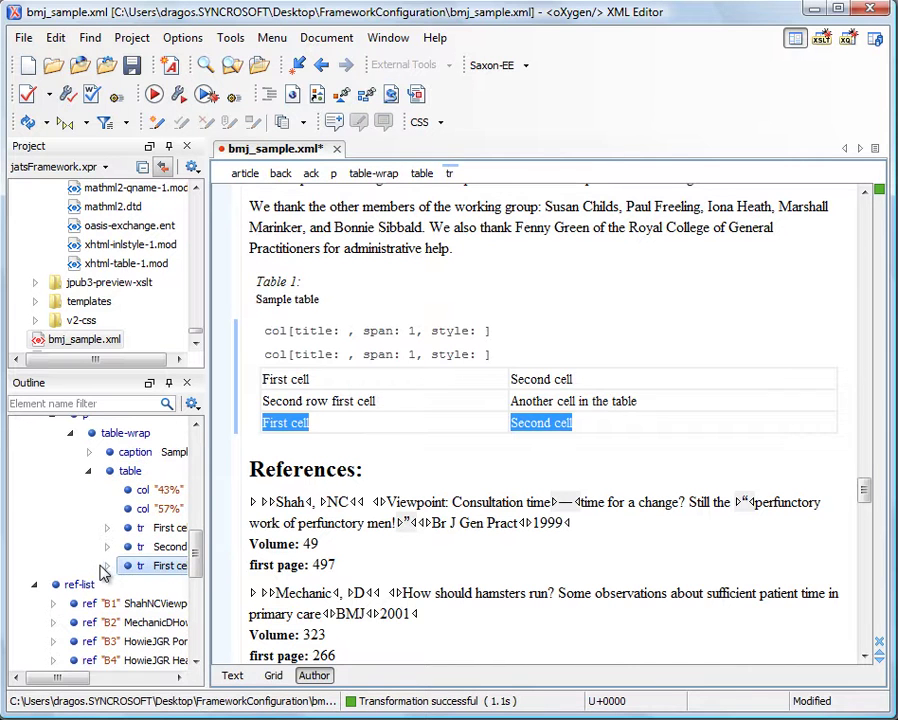
pyautogui.click(106, 566)
pyautogui.click(163, 586)
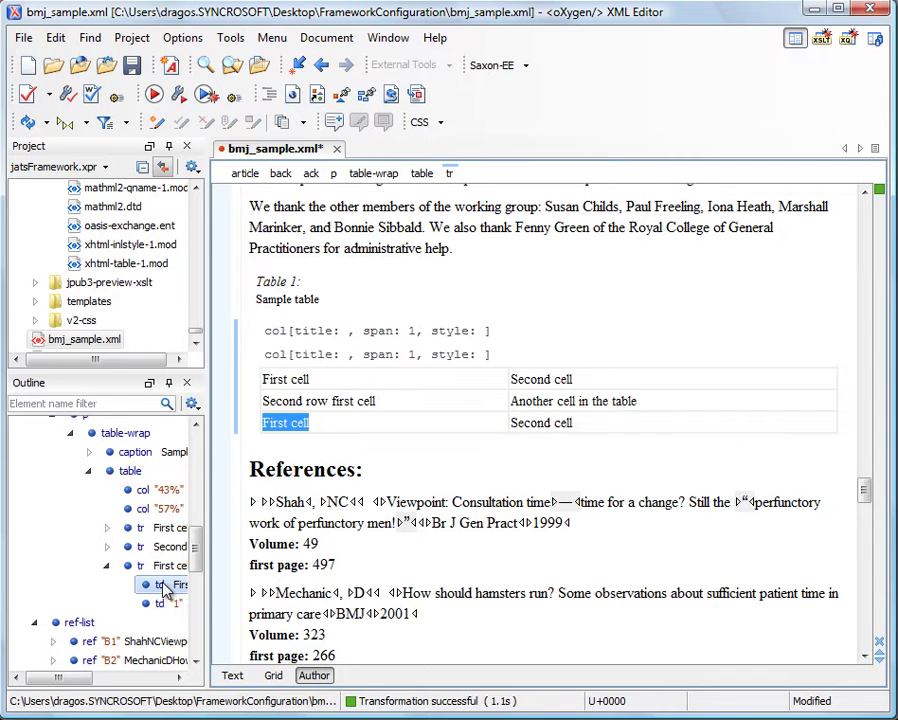
pyautogui.rightClick(165, 590)
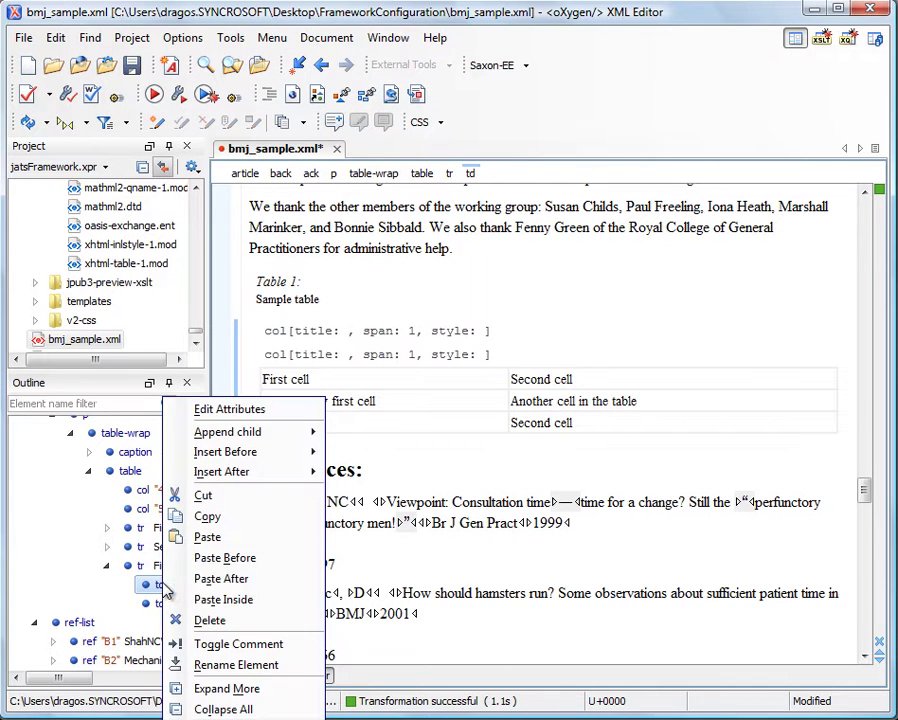
pyautogui.click(204, 496)
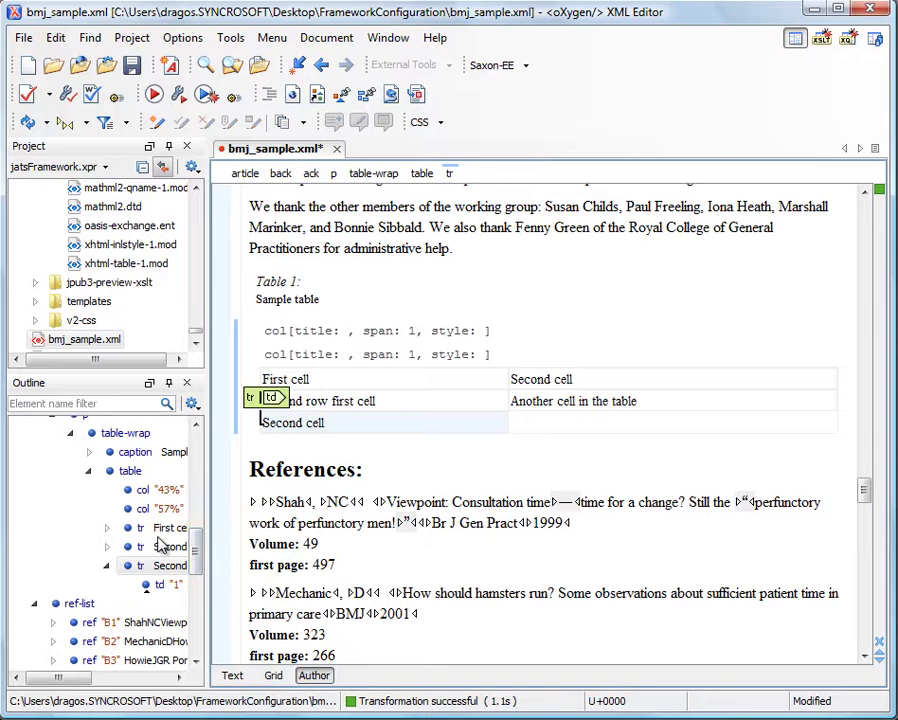
# Remove the "Second row first cell" td element from the second row of the Sample table.
pyautogui.click(107, 547)
pyautogui.click(168, 585)
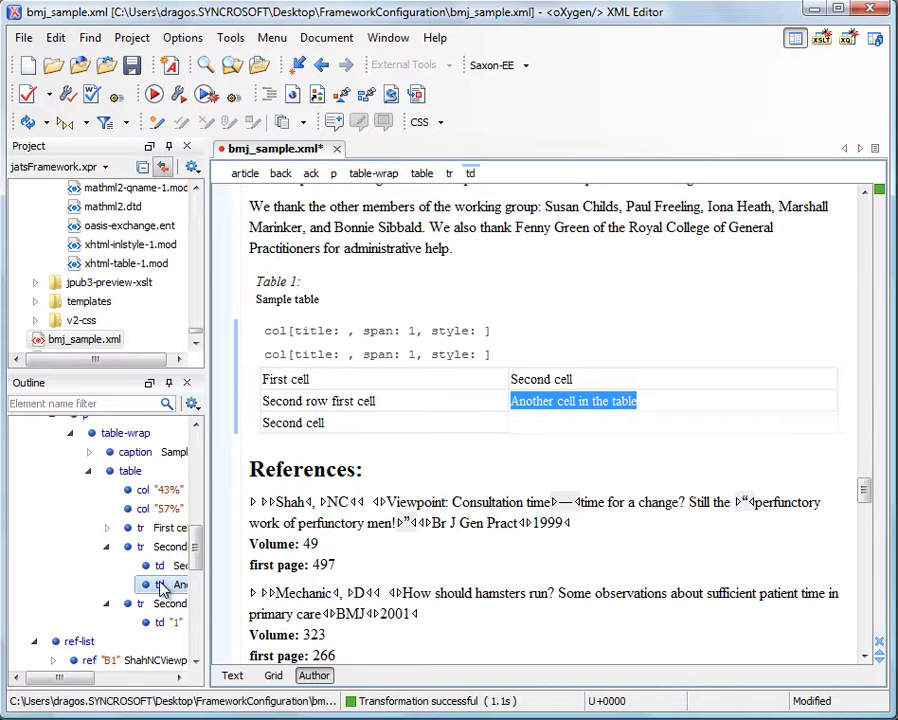
pyautogui.click(163, 566)
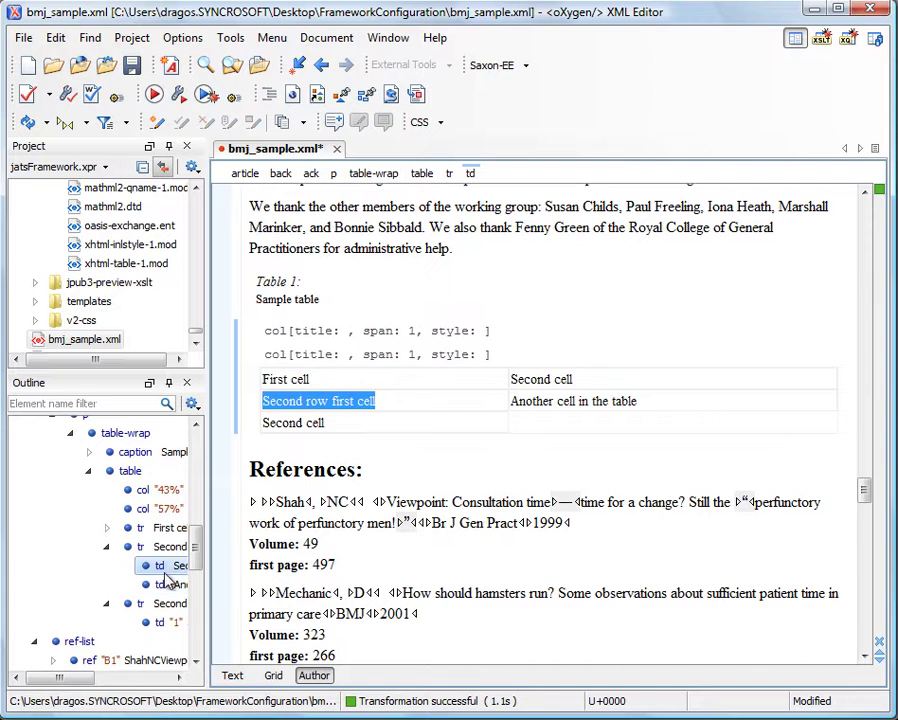
pyautogui.rightClick(166, 569)
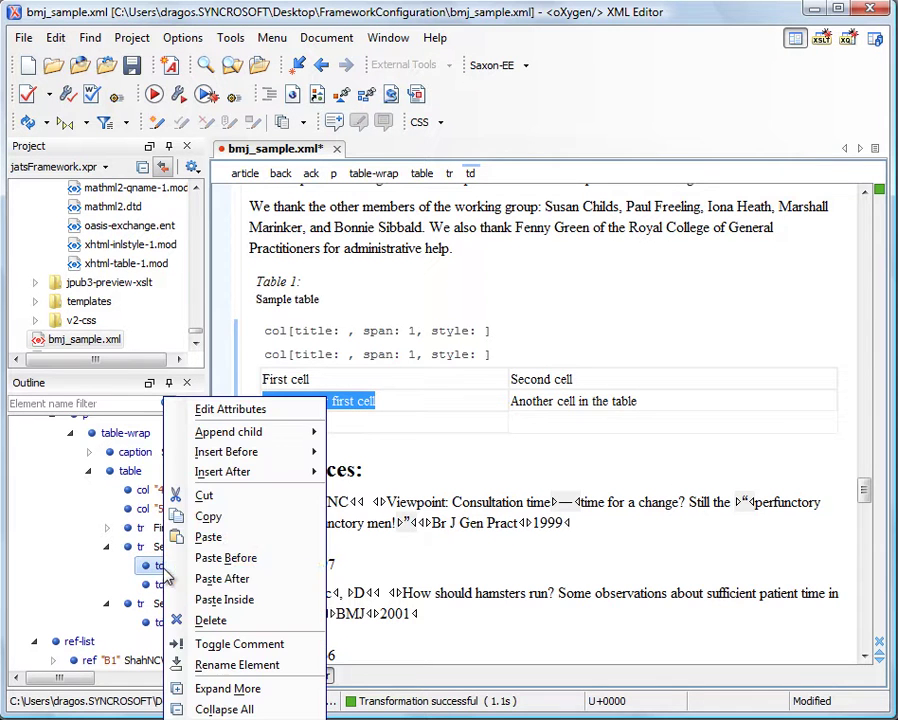
pyautogui.click(224, 600)
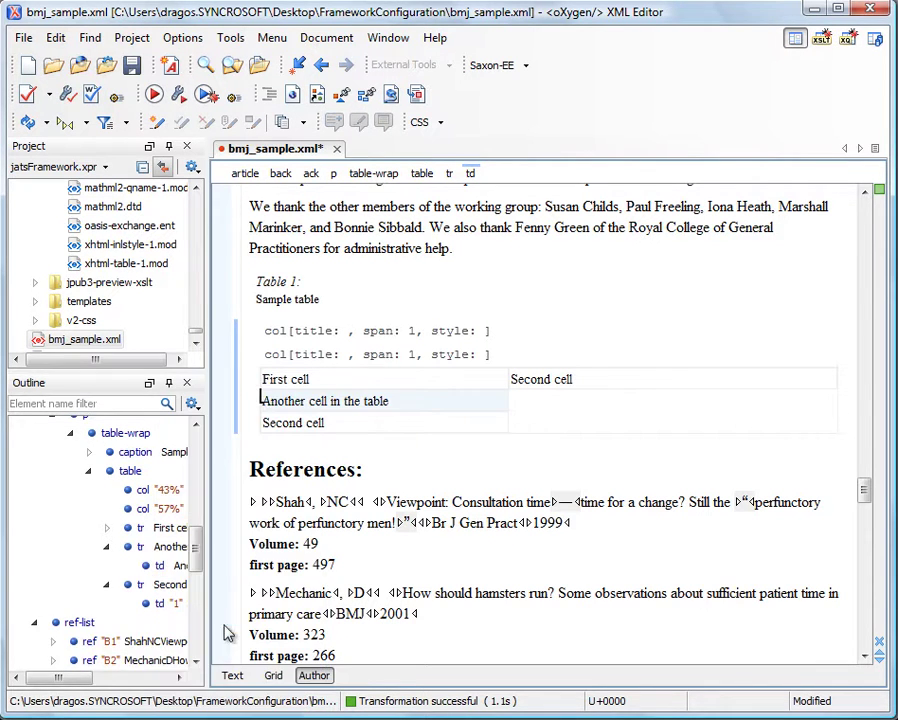
# Check the commands available for the "First cell" entry in the table's first row, then dismiss them.
pyautogui.click(580, 381)
pyautogui.click(402, 400)
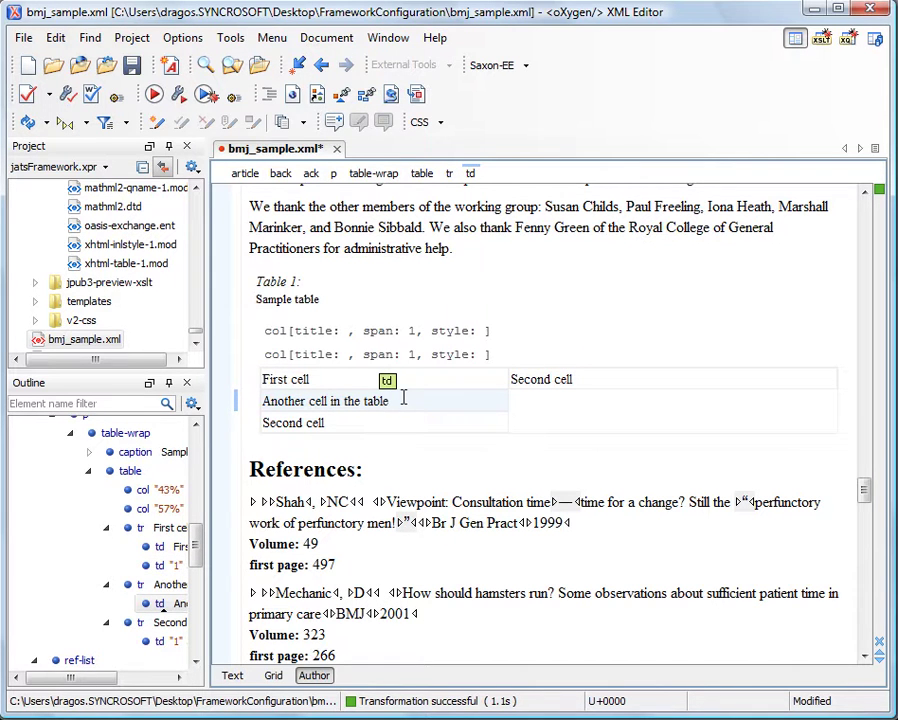
pyautogui.rightClick(410, 380)
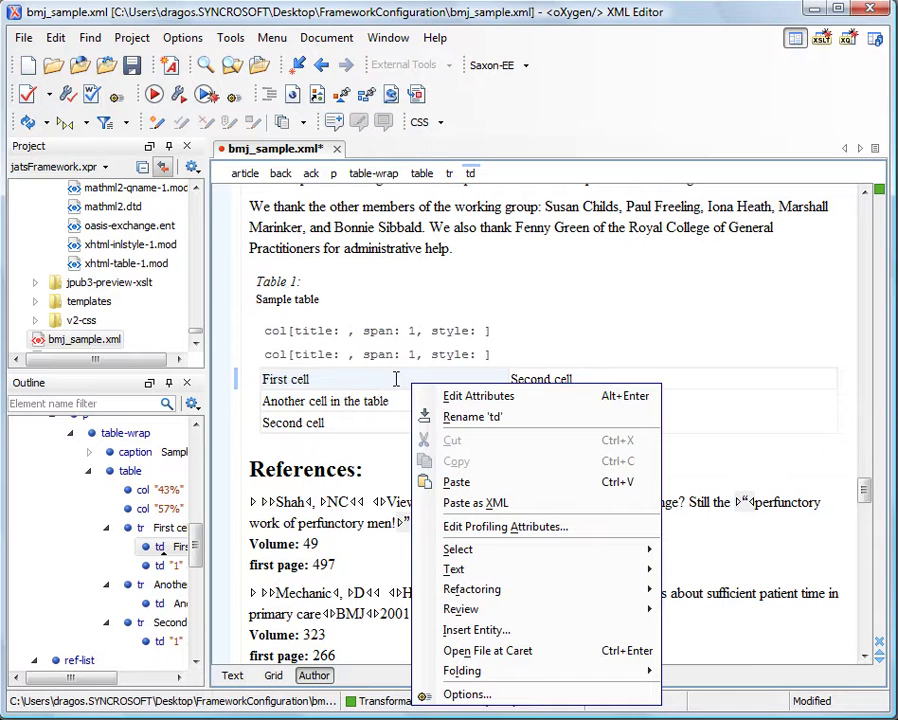
pyautogui.click(394, 378)
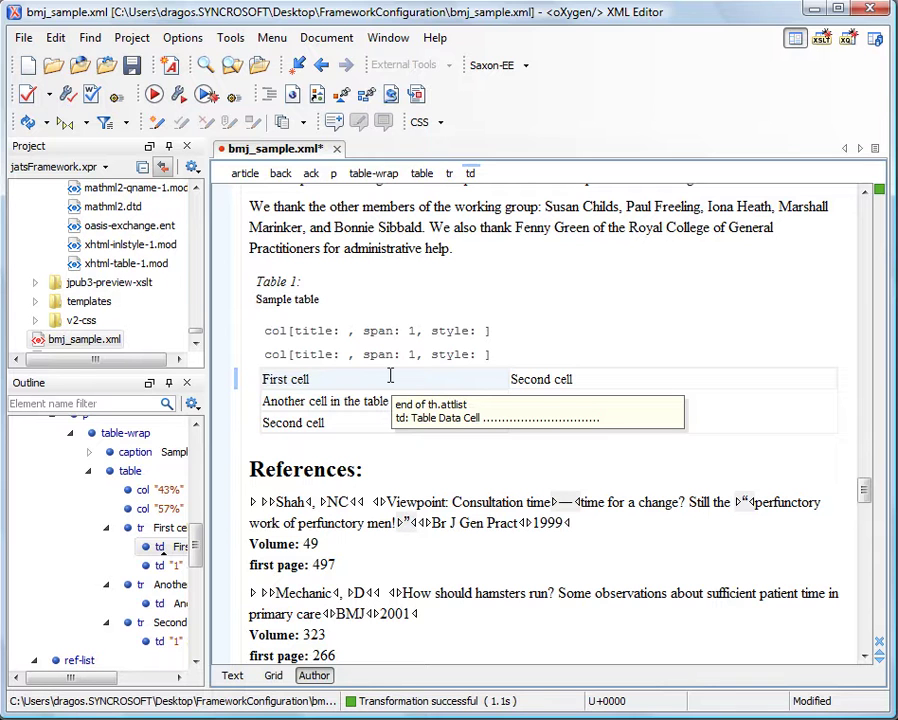
# Insert a graphic element before the Sample table's table-wrap in the acknowledgments paragraph.
pyautogui.click(276, 272)
pyautogui.press('Left')
pyautogui.press('Return')
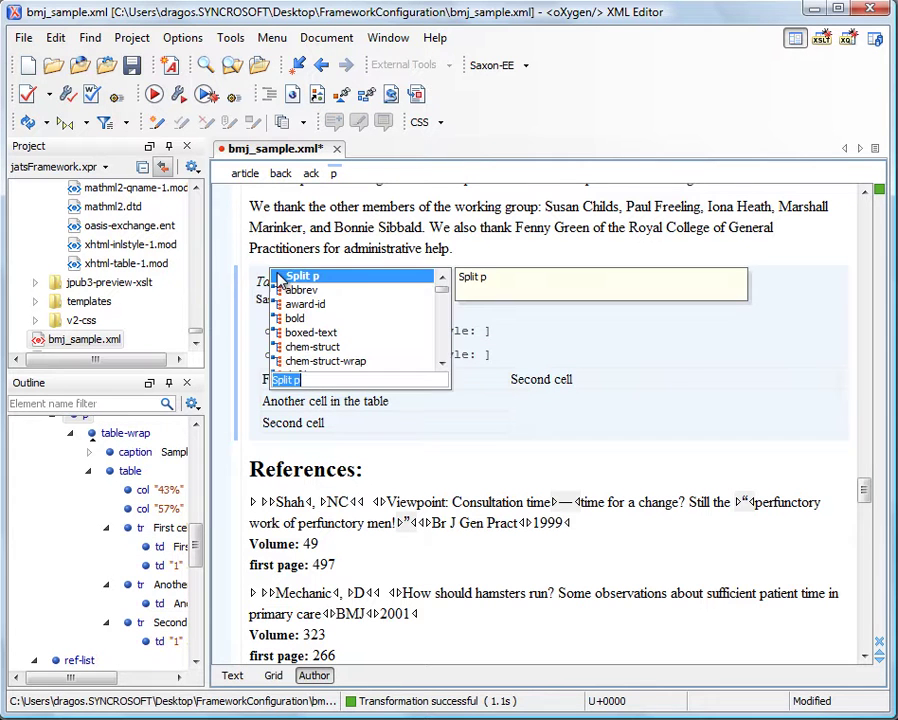
pyautogui.write('grap')
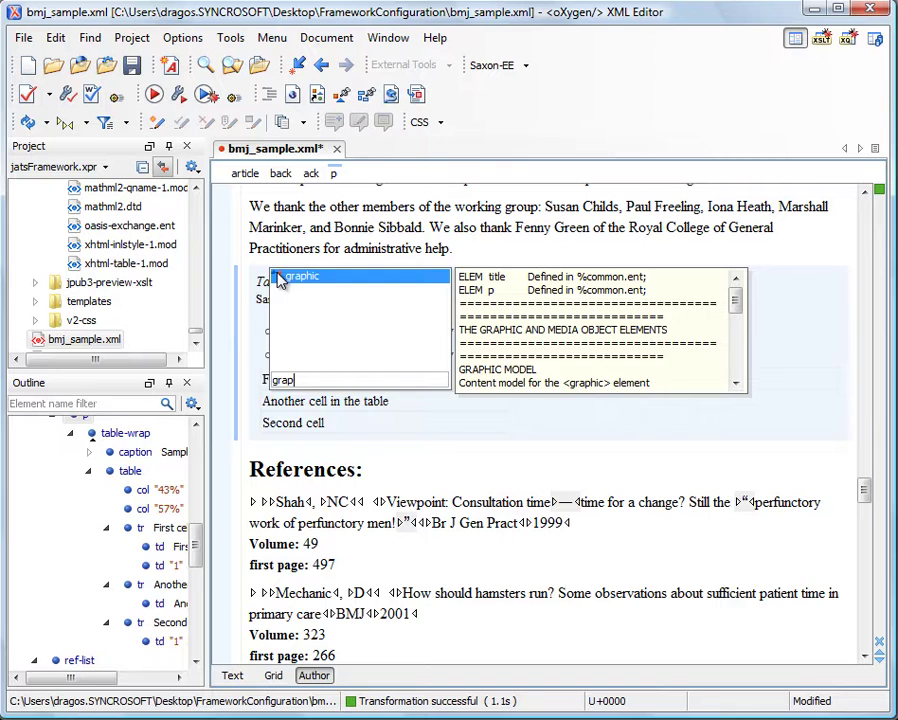
pyautogui.press('Return')
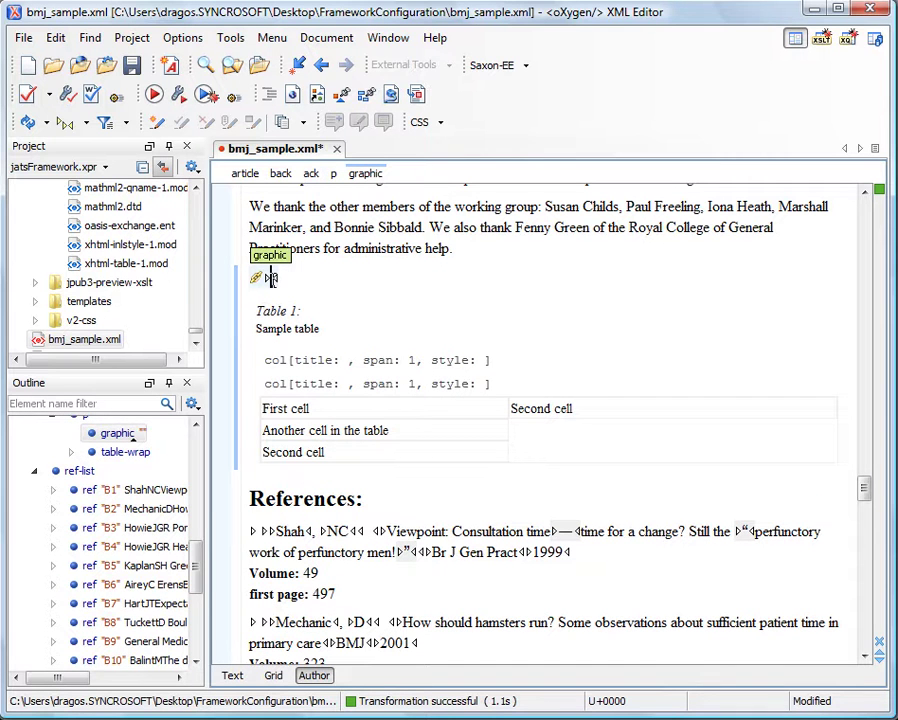
# Set the new graphic's xlink:href attribute to lake.jpeg from the JATS images folder, using a relative path.
pyautogui.rightClick(270, 278)
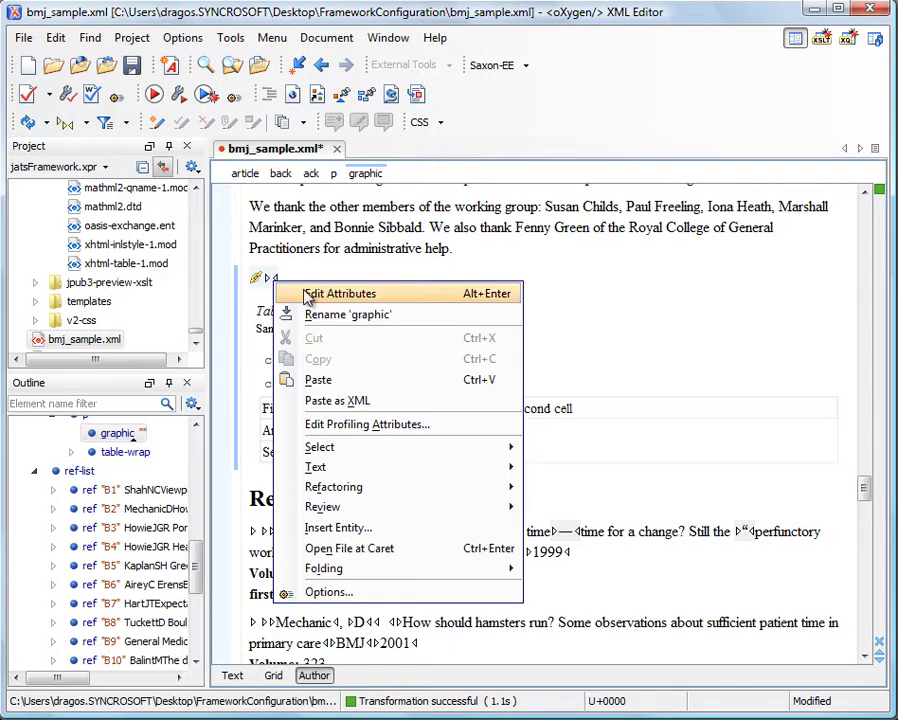
pyautogui.click(304, 293)
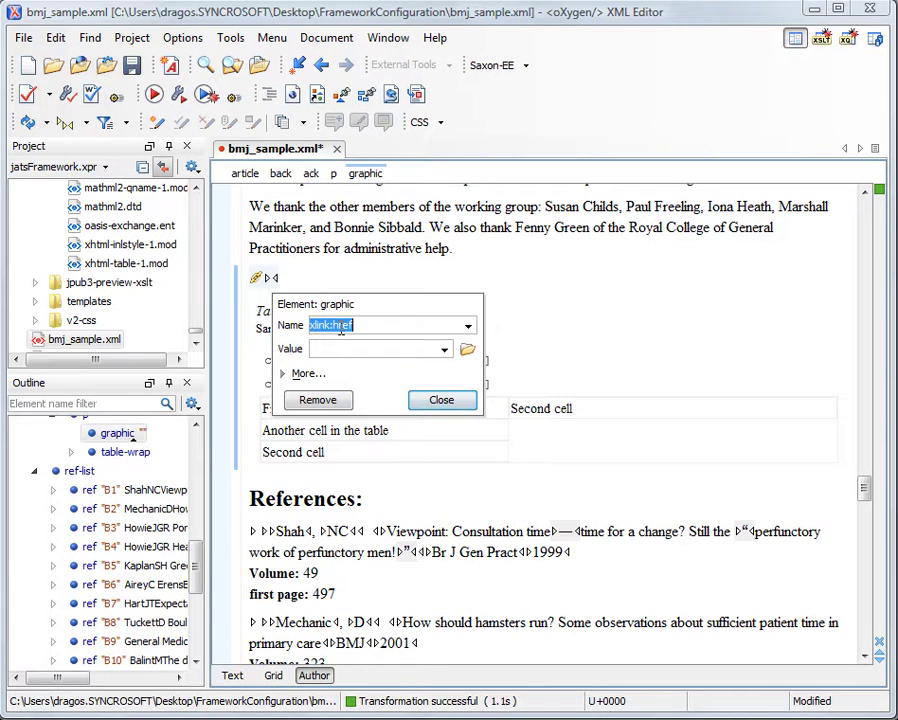
pyautogui.click(467, 350)
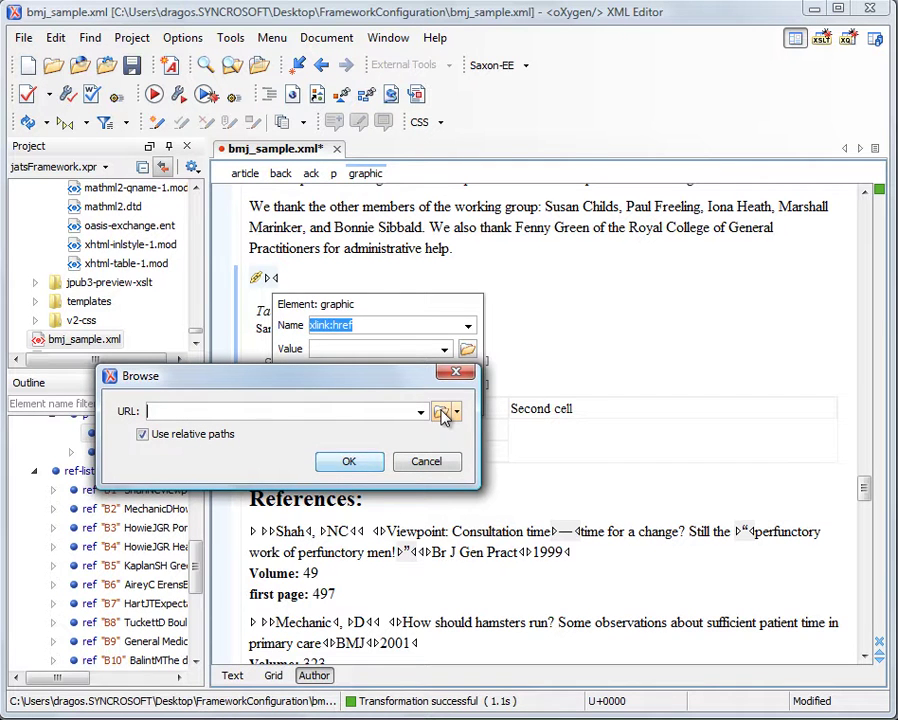
pyautogui.click(441, 413)
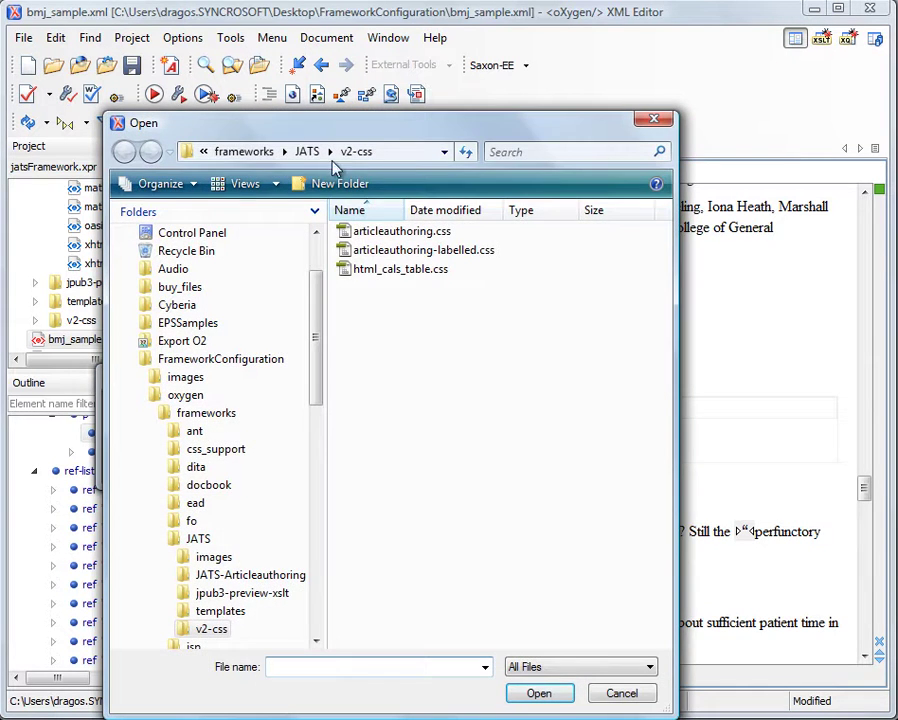
pyautogui.click(306, 151)
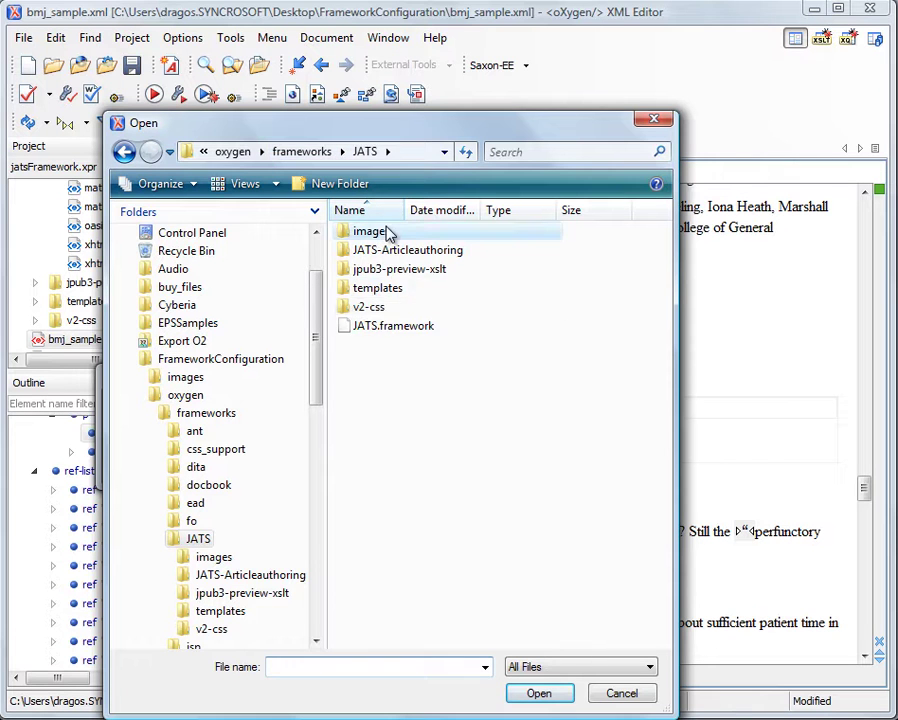
pyautogui.doubleClick(390, 233)
pyautogui.click(382, 249)
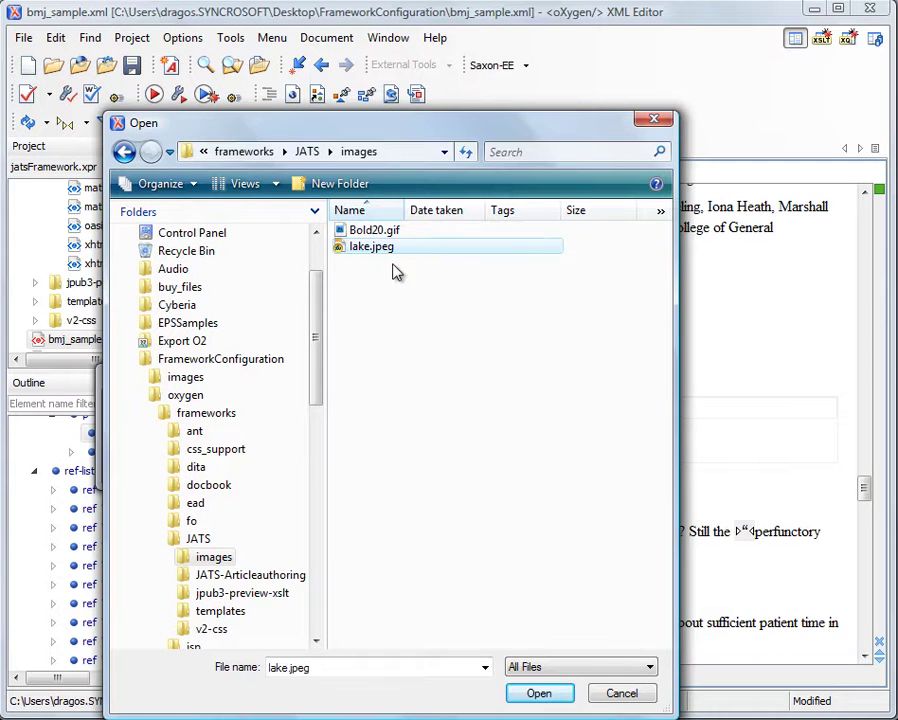
pyautogui.click(538, 693)
pyautogui.click(352, 464)
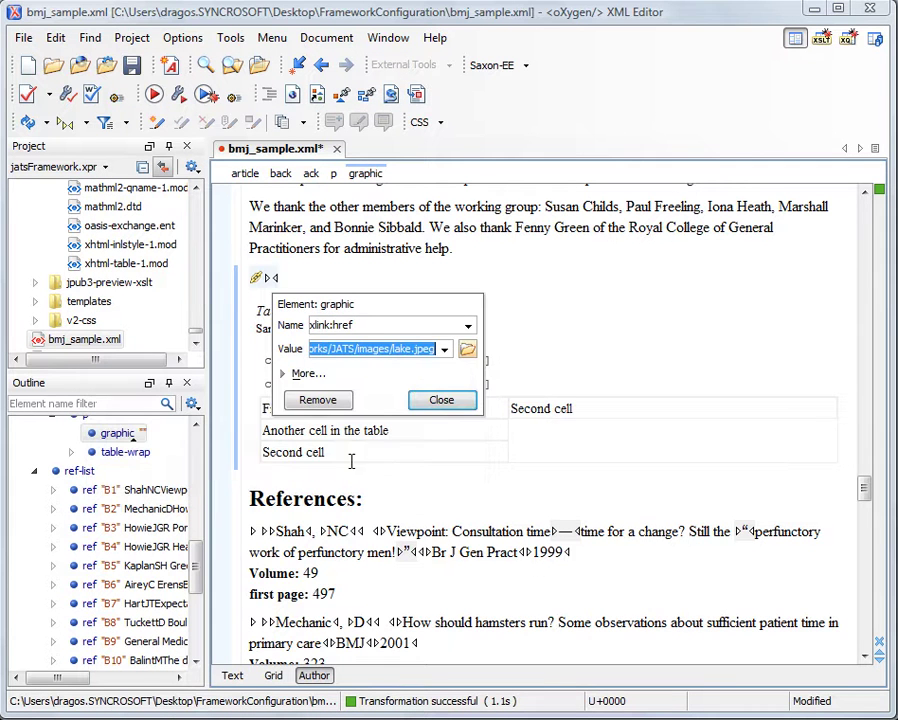
pyautogui.click(436, 399)
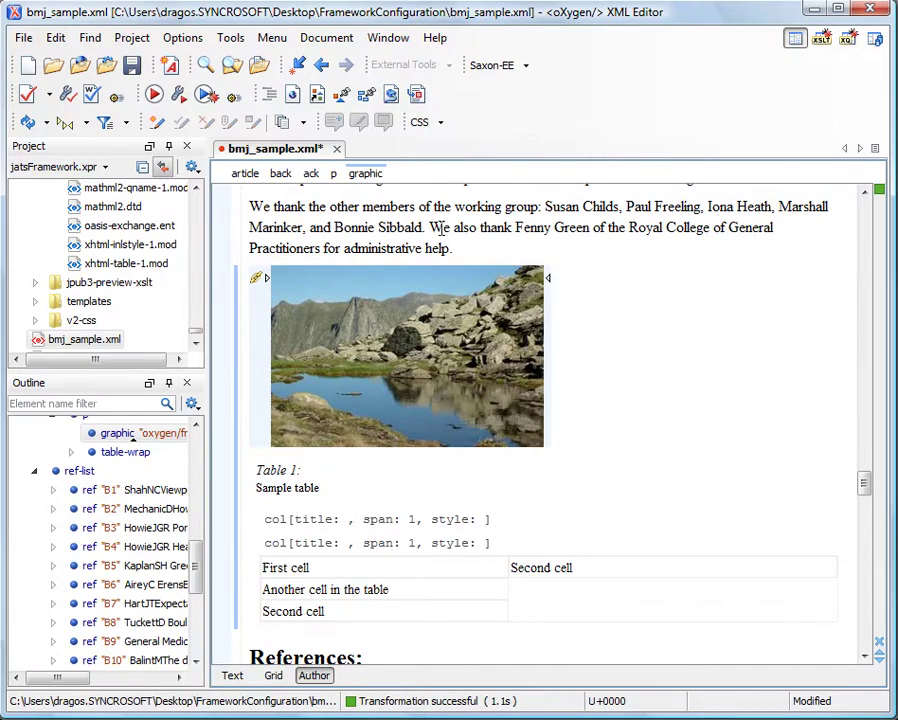
# Review the rendered article from the acknowledgments back up to its title and contributors.
pyautogui.scroll(1, 474, 253)
pyautogui.scroll(15, 474, 253)
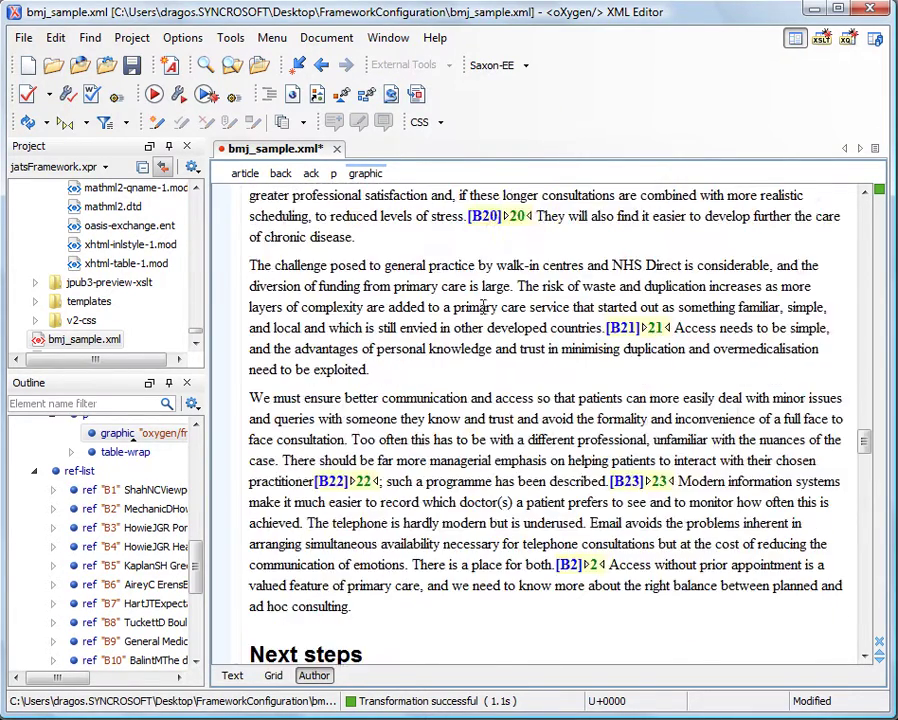
pyautogui.scroll(20, 486, 311)
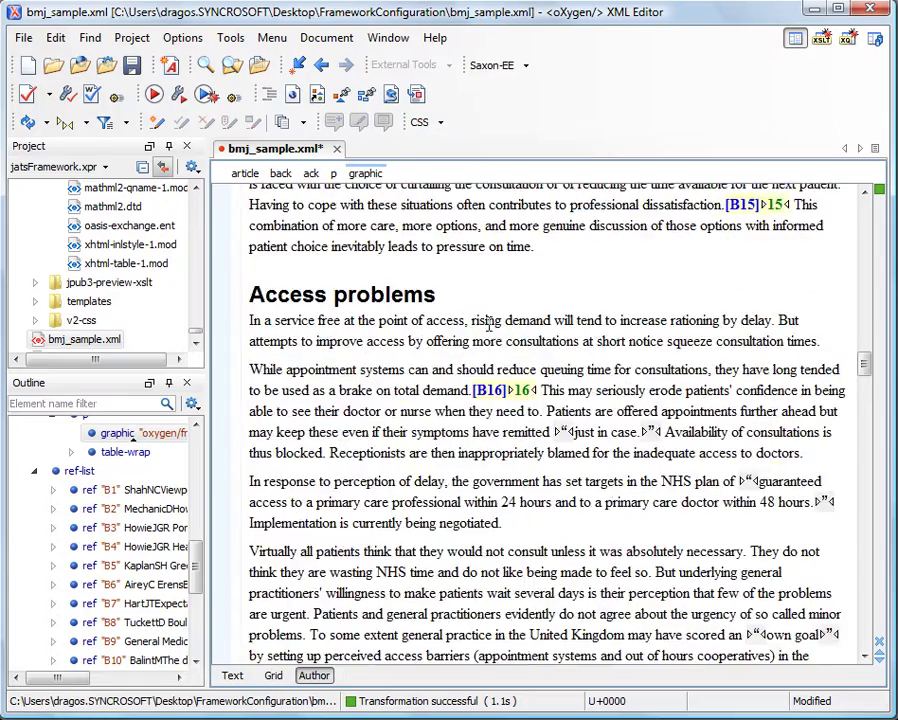
pyautogui.scroll(2, 490, 321)
pyautogui.scroll(20, 489, 321)
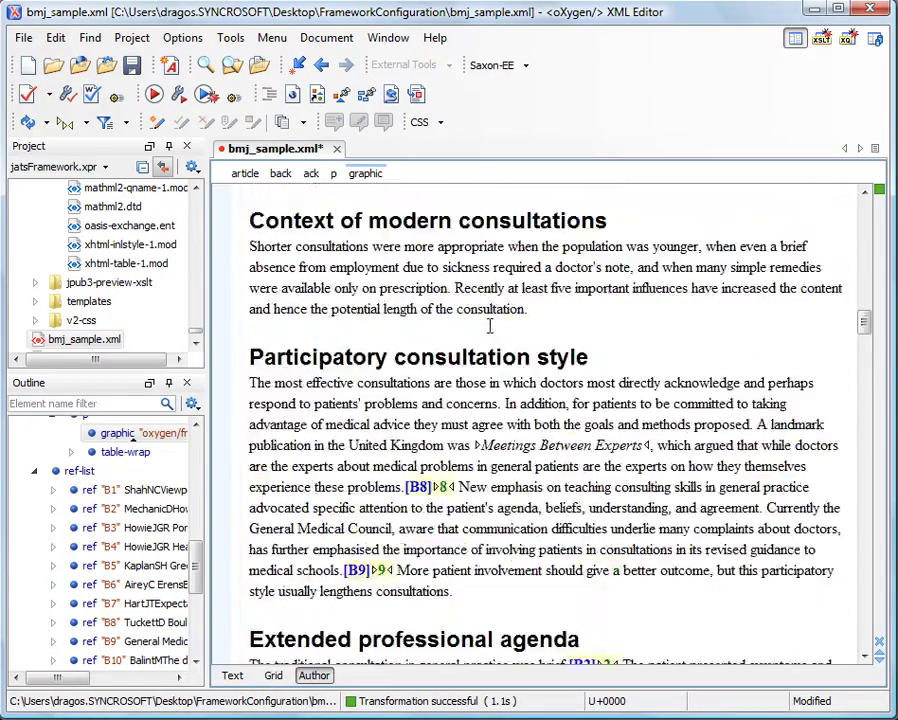
pyautogui.scroll(20, 497, 334)
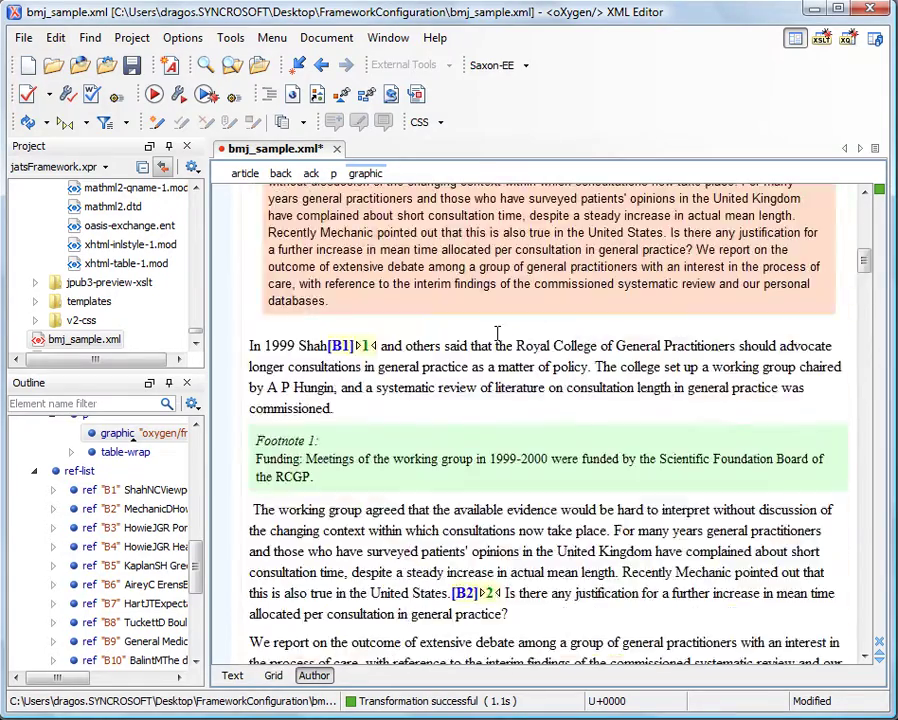
pyautogui.scroll(3, 482, 320)
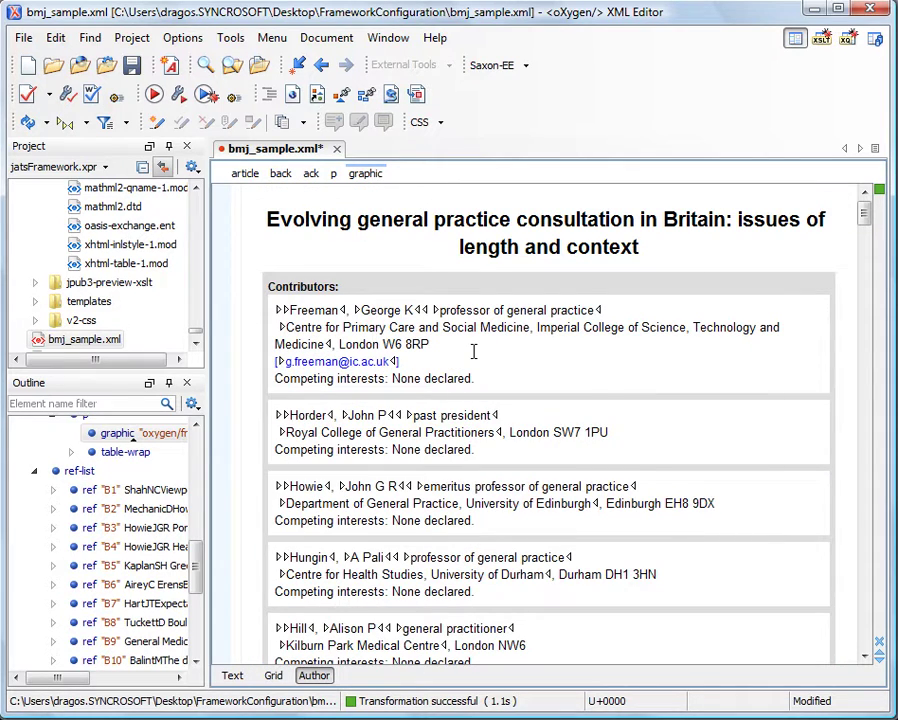
pyautogui.moveTo(474, 351)
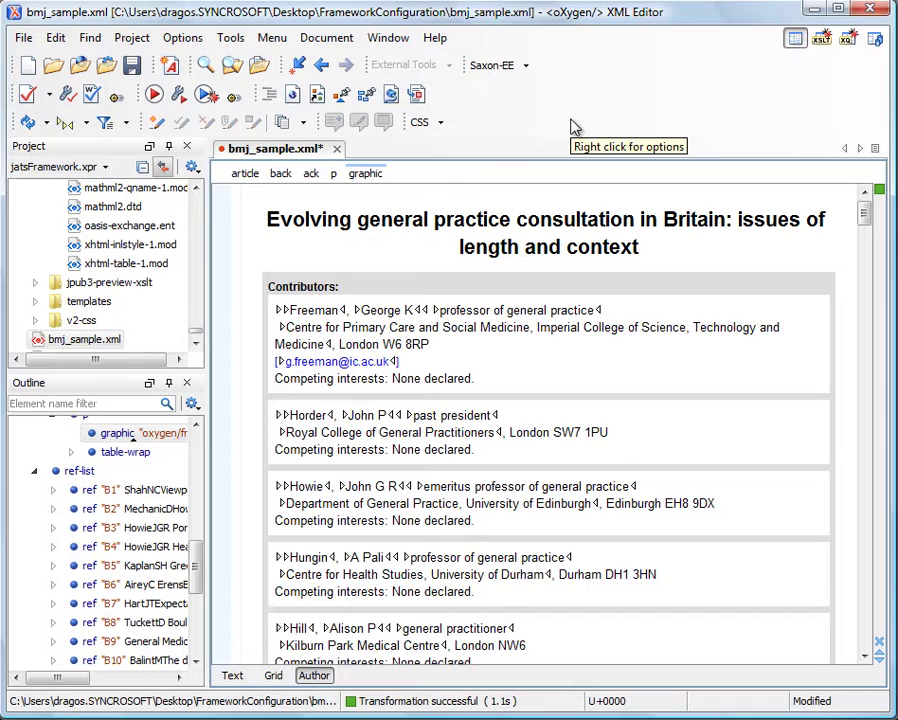
# Open the JATS document type association for editing and display its Author actions.
pyautogui.click(182, 37)
pyautogui.click(210, 57)
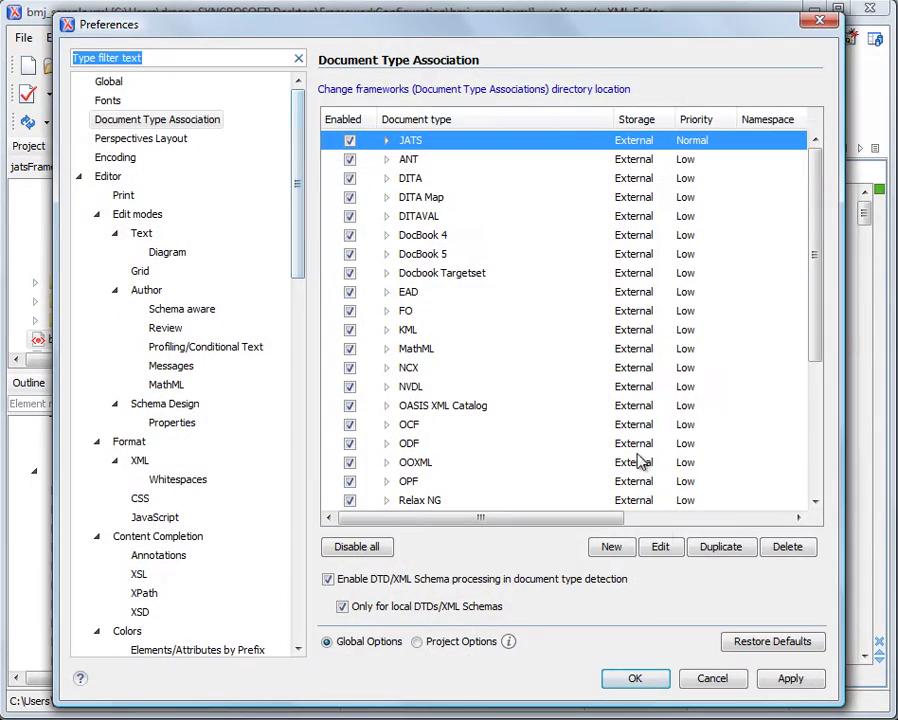
pyautogui.click(658, 543)
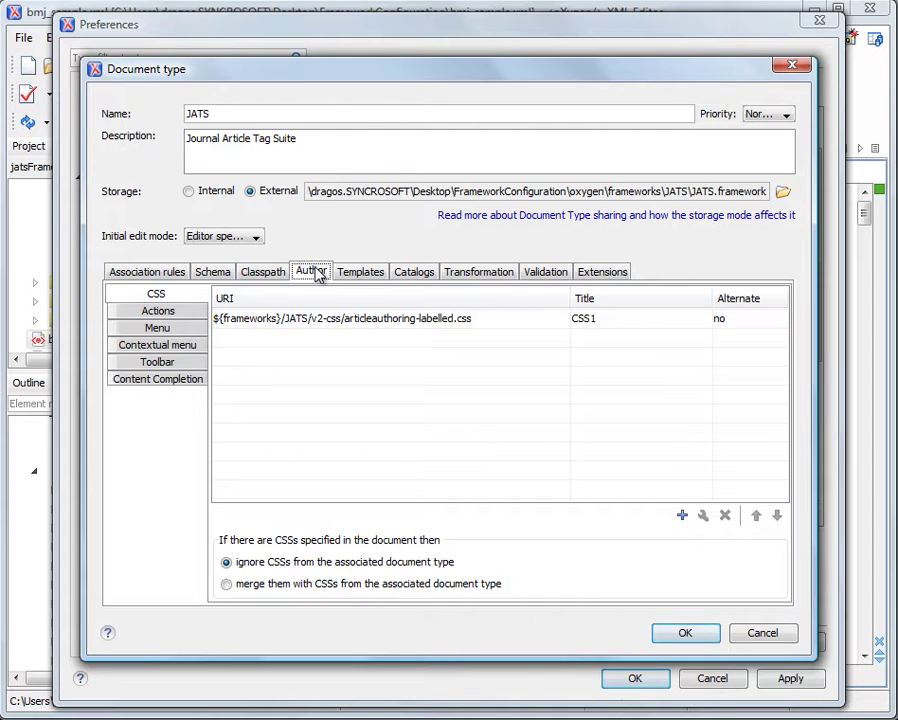
pyautogui.click(176, 315)
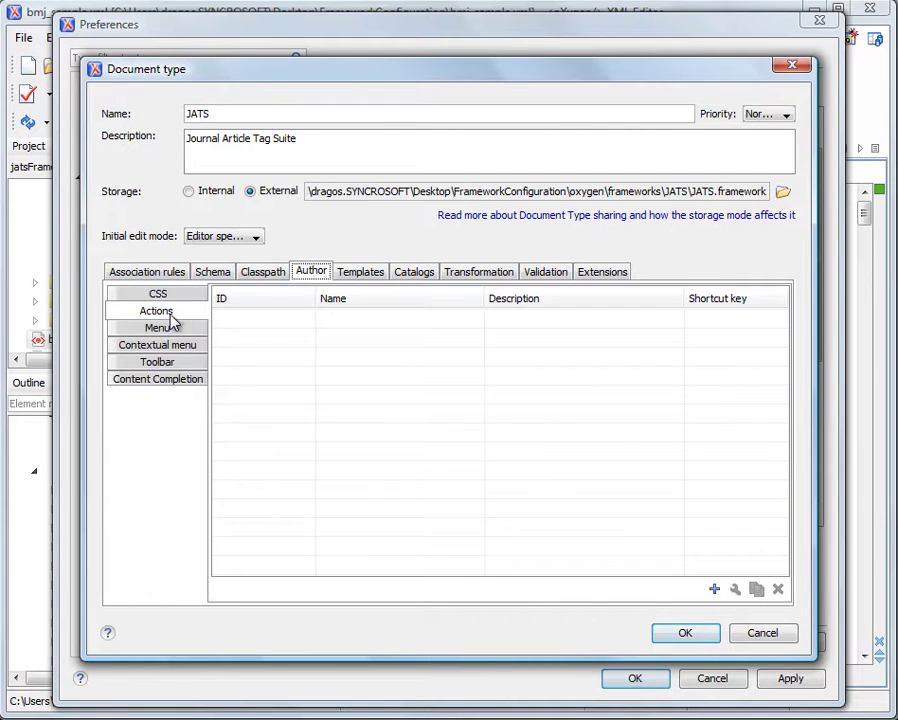
pyautogui.click(174, 317)
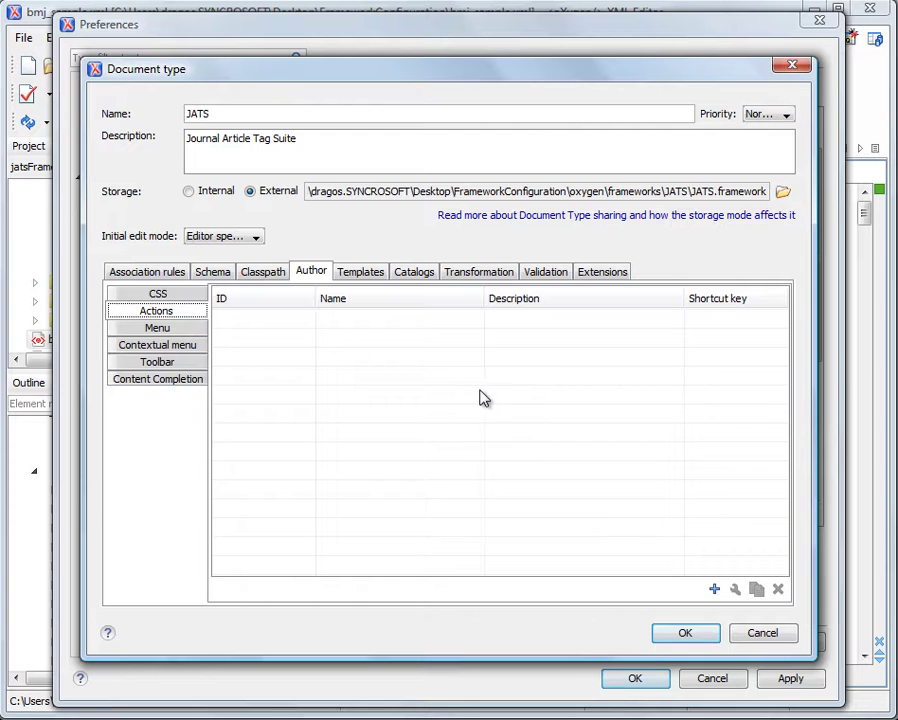
# Add a new Author action with the ID bold and the name Emphasize.
pyautogui.click(714, 589)
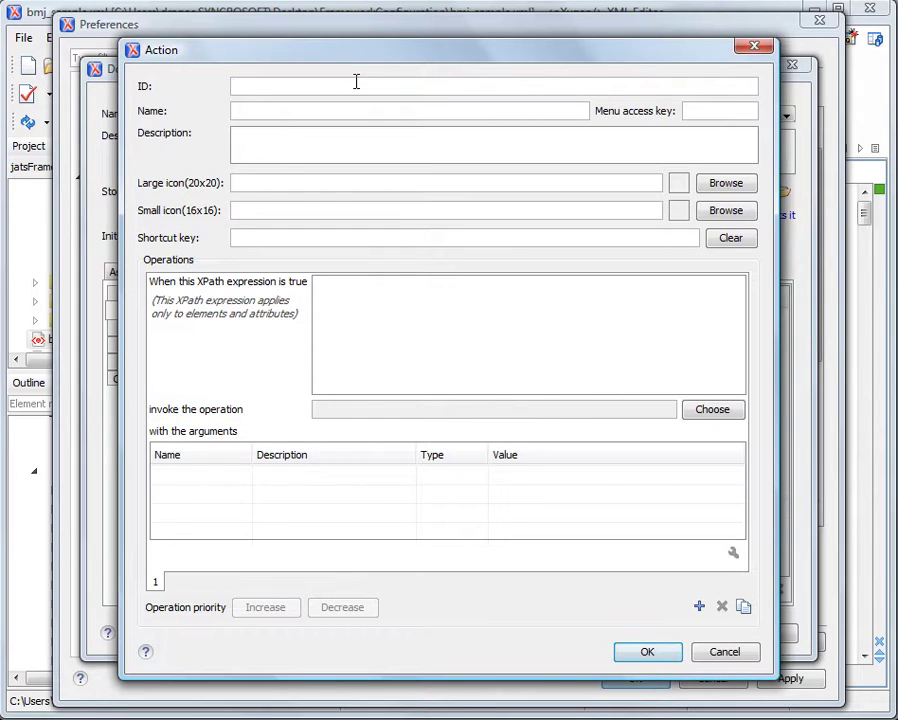
pyautogui.write('bold')
pyautogui.click(333, 111)
pyautogui.write('Emhasi')
pyautogui.press('Left')
pyautogui.press('Left')
pyautogui.press('Left')
pyautogui.press('Left')
pyautogui.press('Left')
pyautogui.write('p')
pyautogui.press('End')
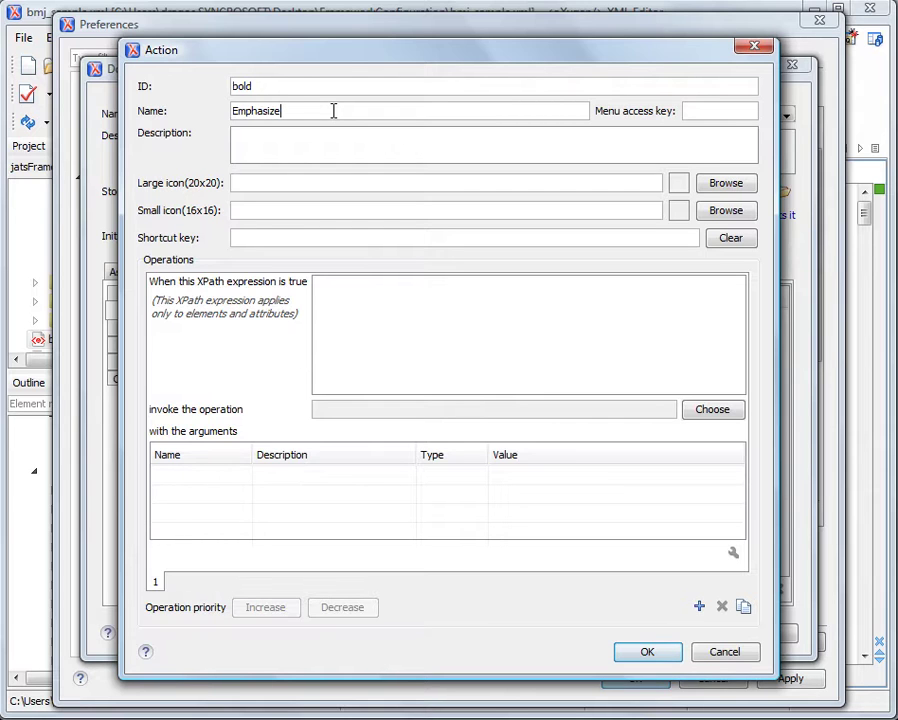
pyautogui.click(256, 140)
# Set the bold action's large icon to Bold20.gif from the JATS images folder.
pyautogui.click(726, 186)
pyautogui.click(617, 353)
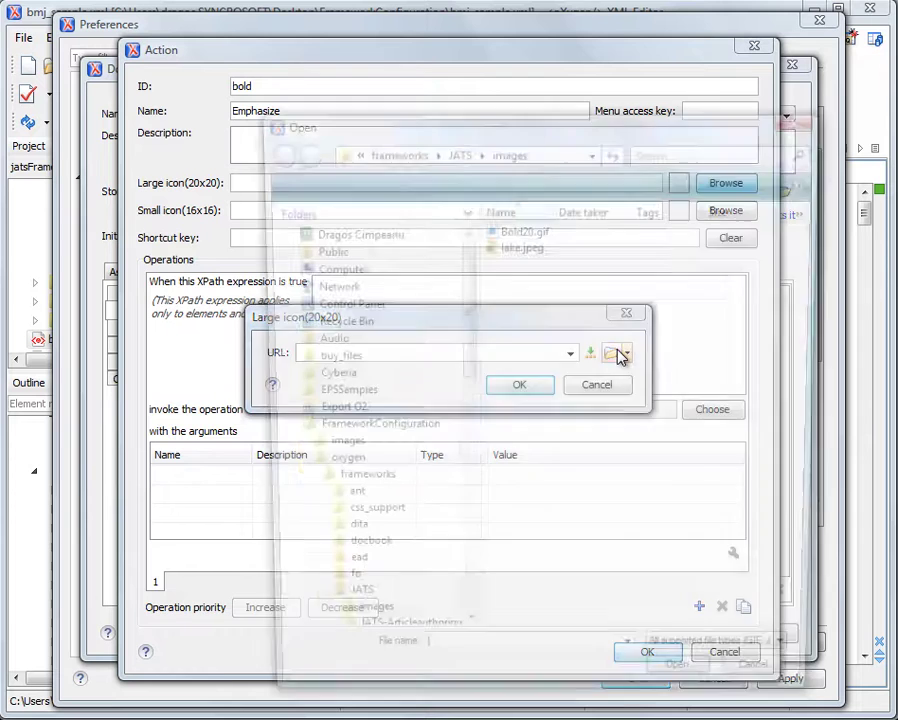
pyautogui.click(525, 233)
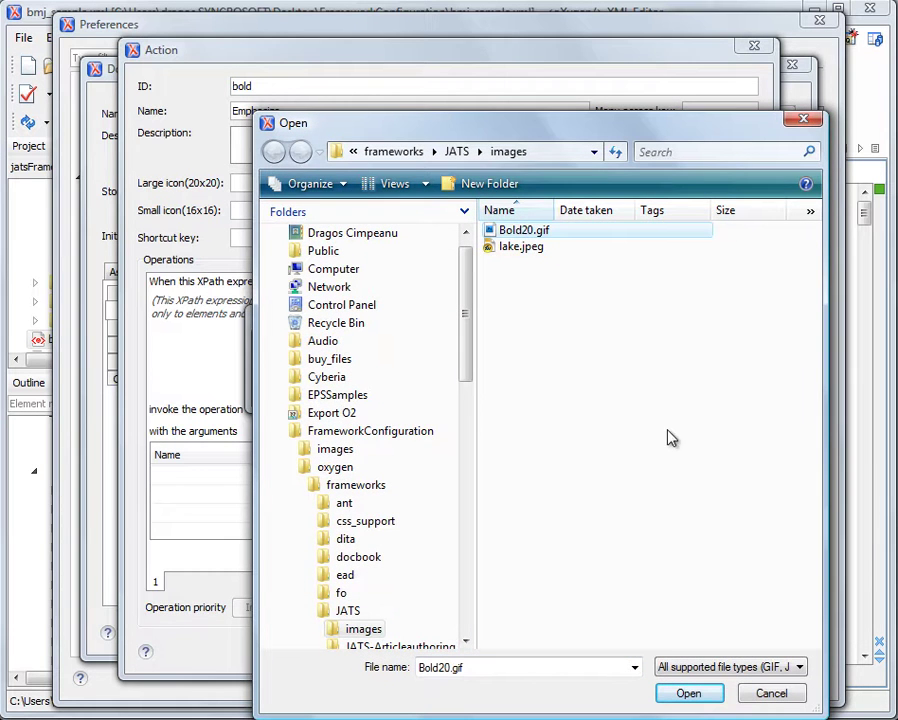
pyautogui.click(688, 693)
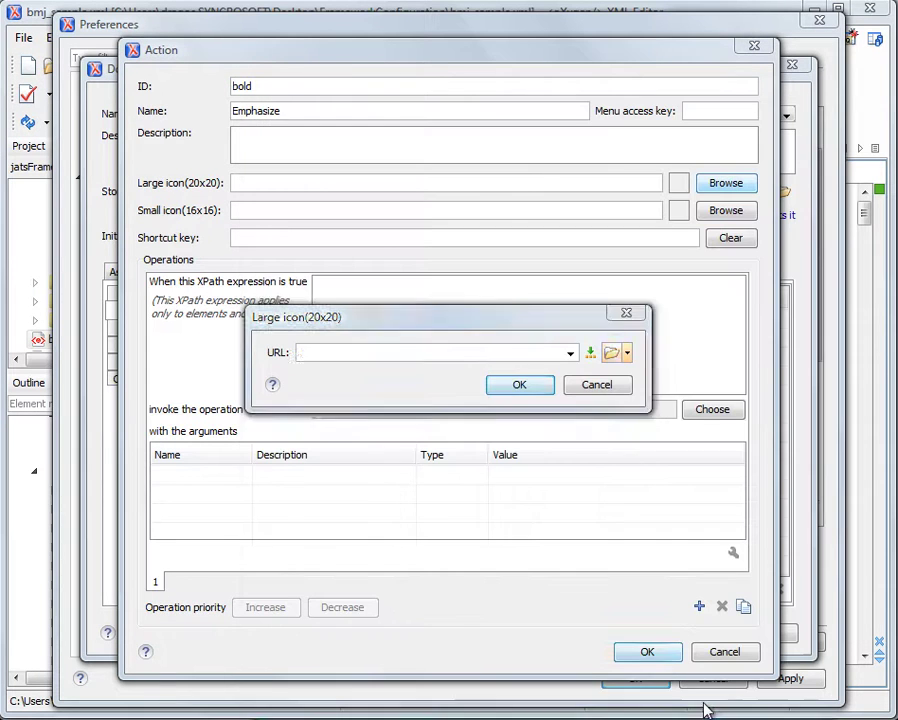
pyautogui.click(519, 390)
# Set the bold action's small icon to Bold20.gif from the JATS images folder.
pyautogui.click(720, 212)
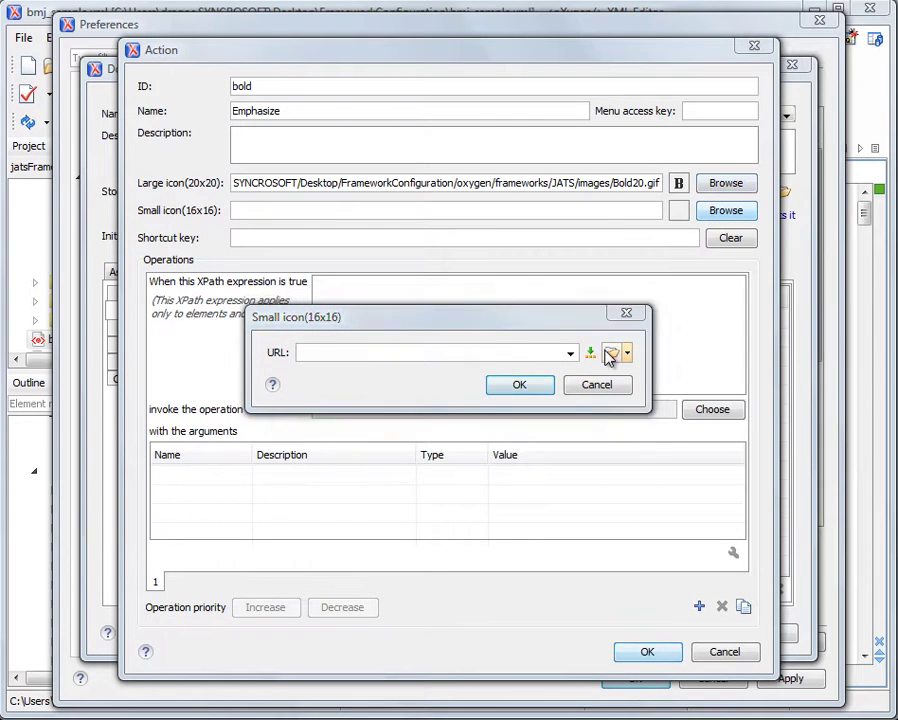
pyautogui.click(610, 355)
pyautogui.click(530, 230)
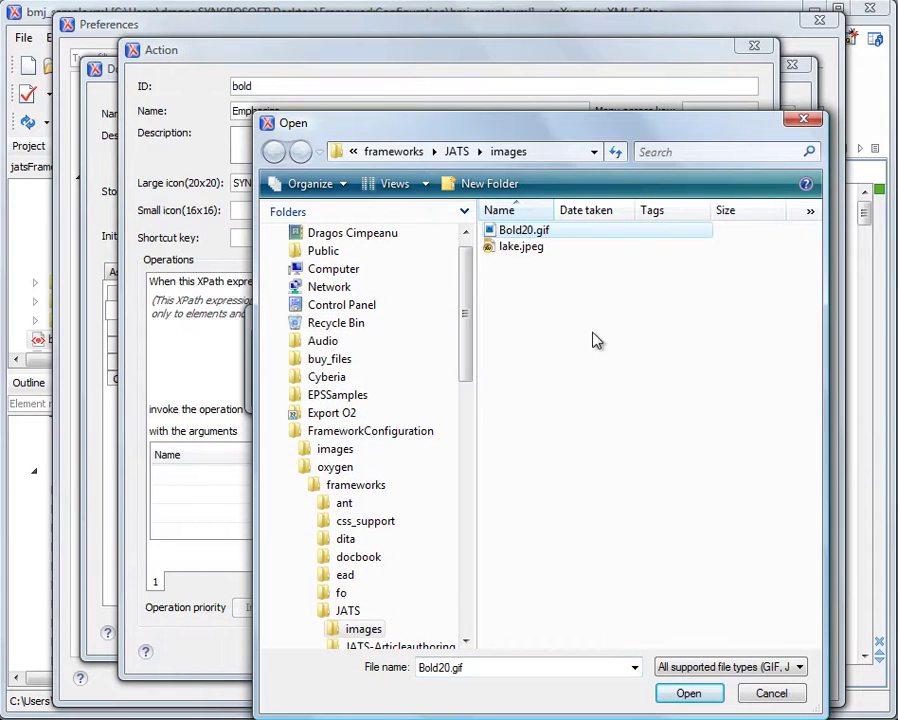
pyautogui.click(689, 696)
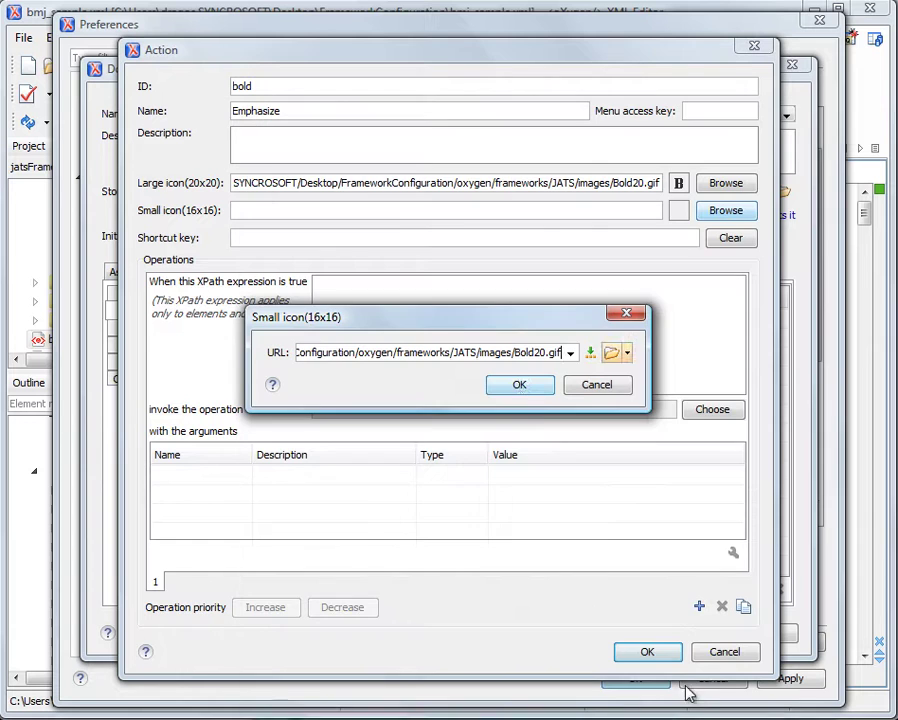
pyautogui.click(519, 384)
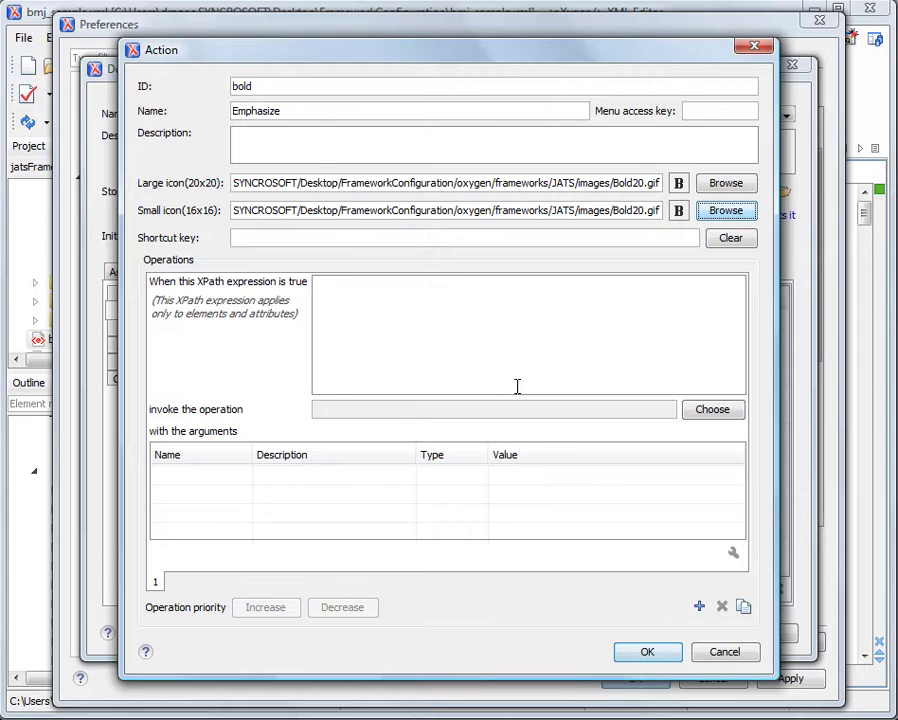
# Assign Ctrl+B as the bold action's shortcut key.
pyautogui.click(313, 235)
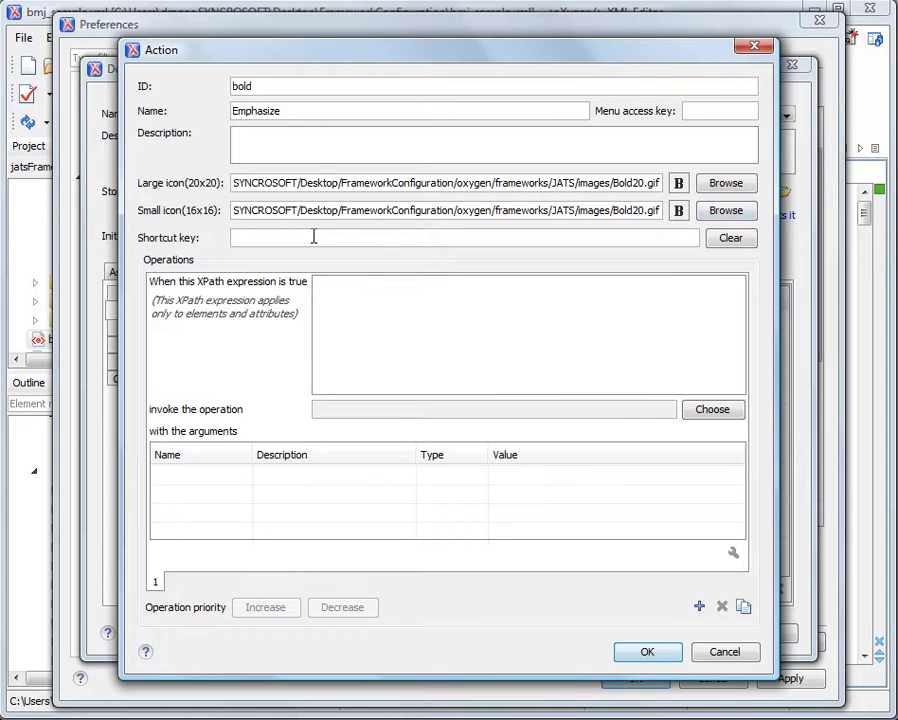
pyautogui.hotkey('ctrl', 'b')
pyautogui.click(378, 333)
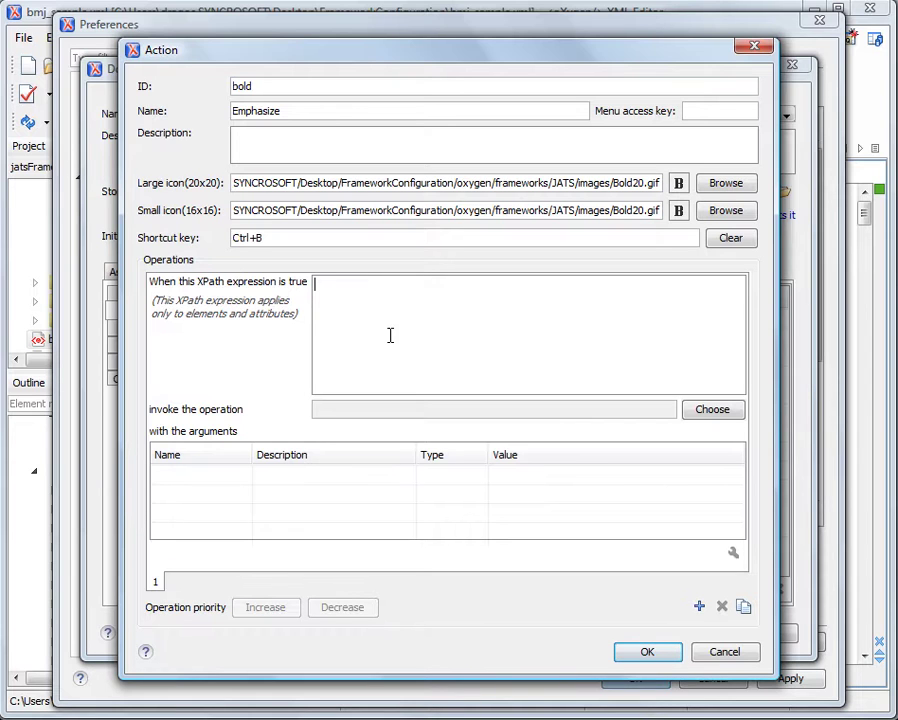
# Choose SurroundWithFragmentOperation as the operation invoked by the bold action.
pyautogui.click(712, 412)
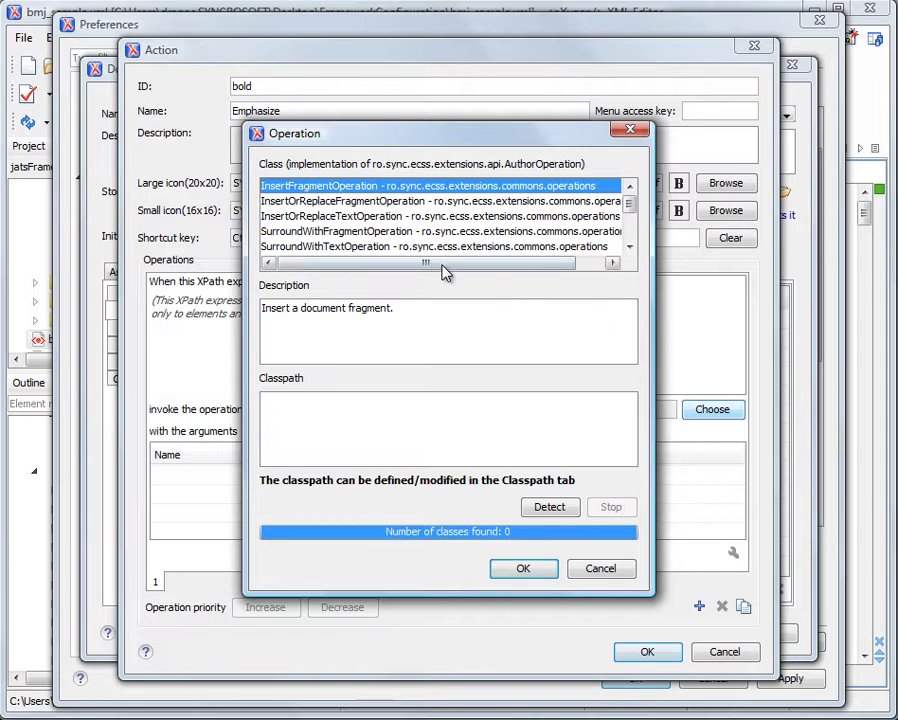
pyautogui.click(298, 232)
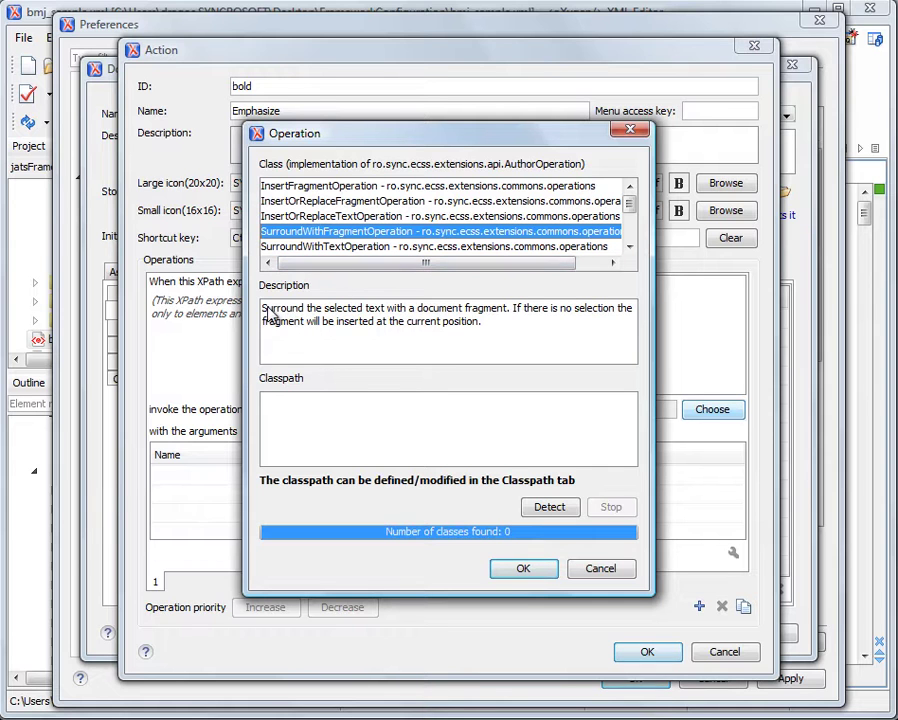
pyautogui.click(386, 216)
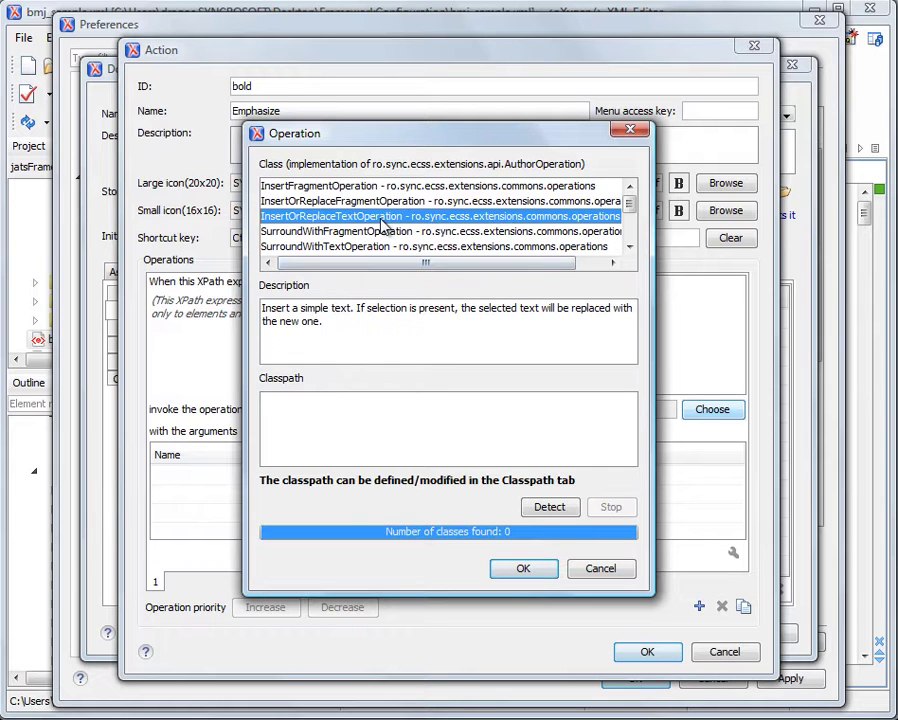
pyautogui.click(373, 232)
pyautogui.click(375, 216)
pyautogui.click(388, 201)
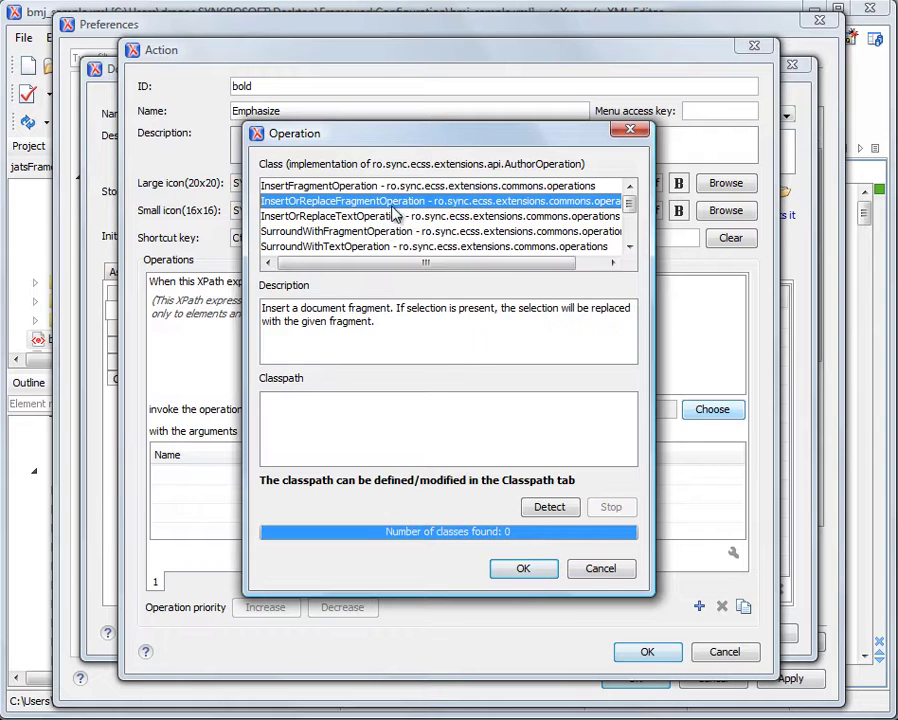
pyautogui.click(375, 232)
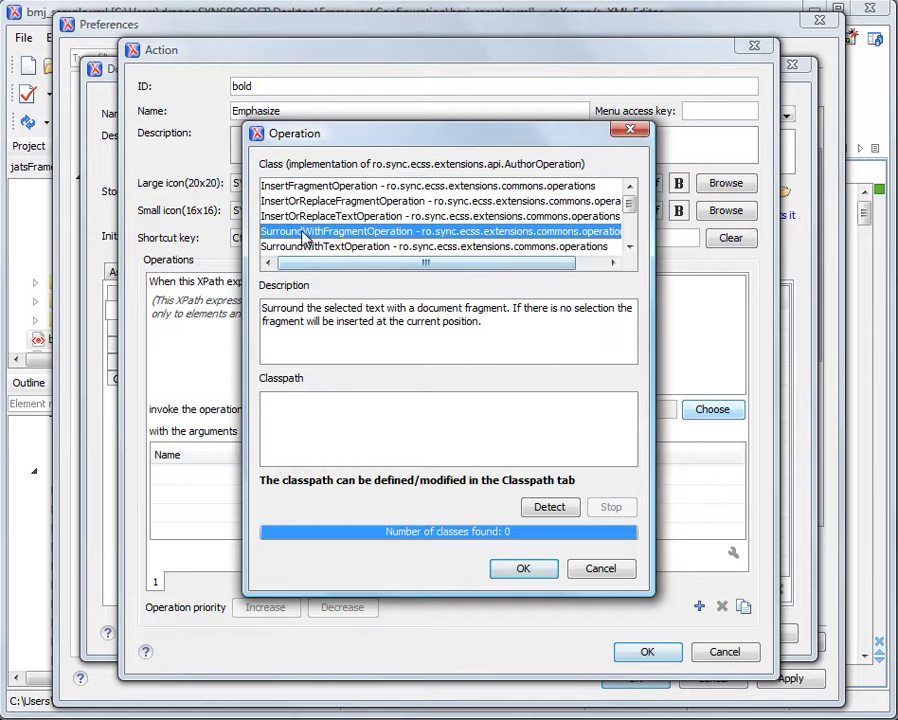
pyautogui.click(524, 569)
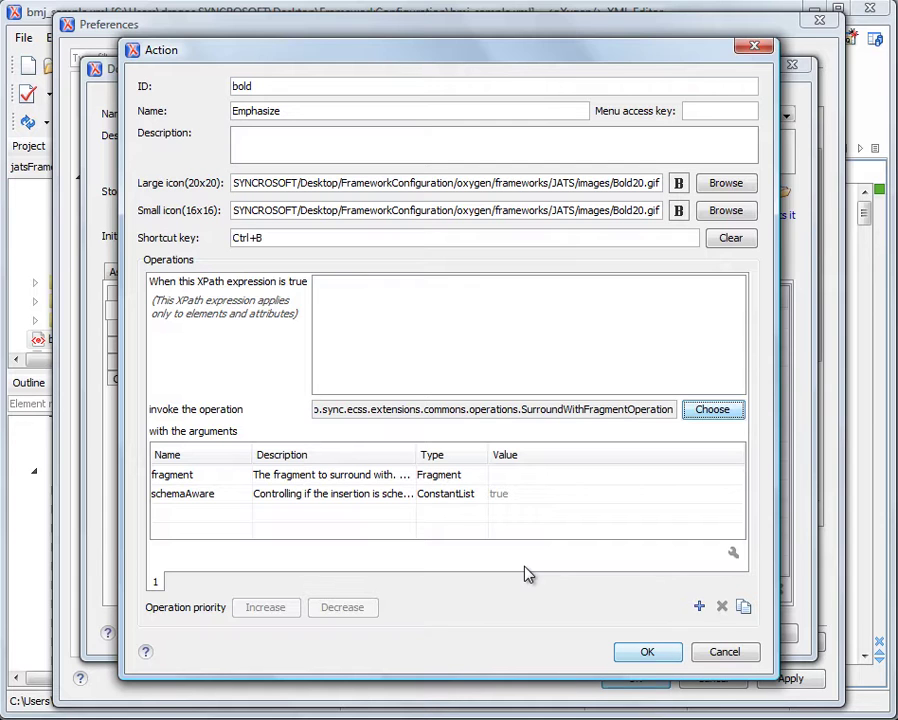
# Set the operation's fragment argument to <bold></bold> and save the bold action.
pyautogui.click(535, 478)
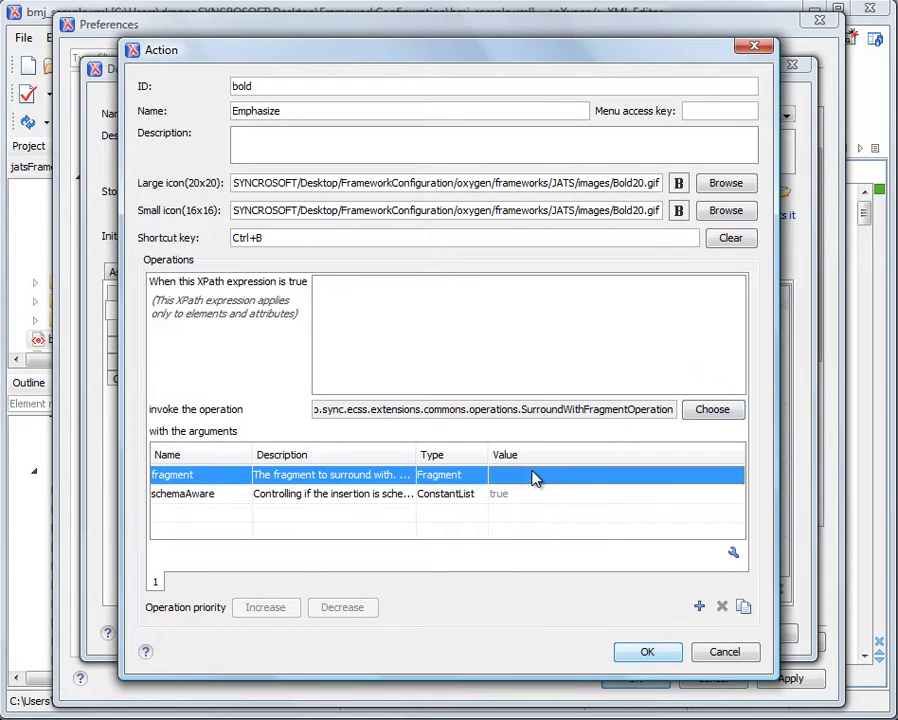
pyautogui.doubleClick(535, 478)
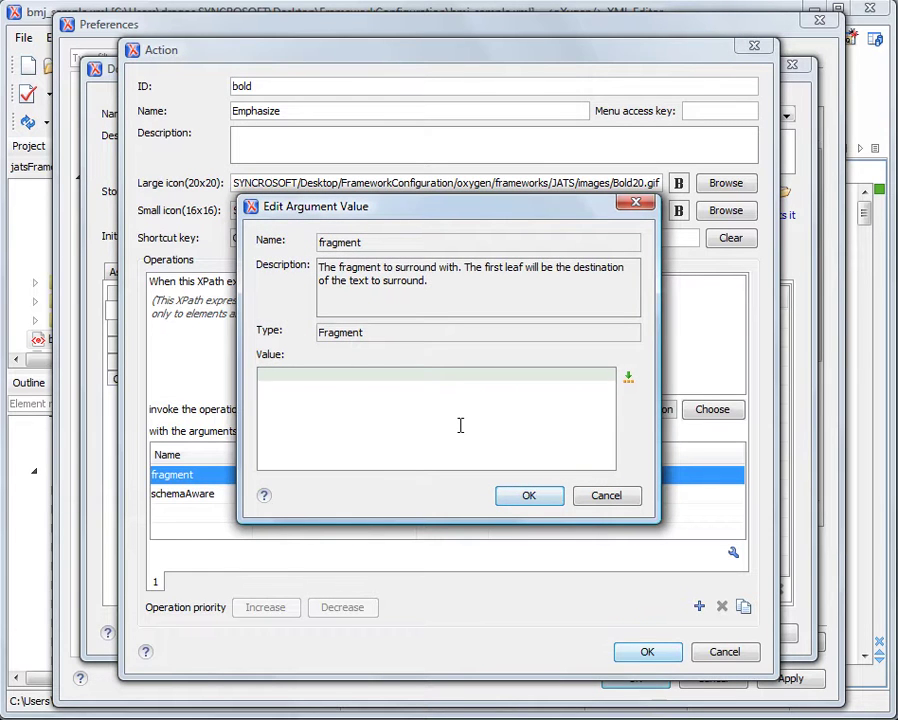
pyautogui.write('<bold></bold>')
pyautogui.click(529, 497)
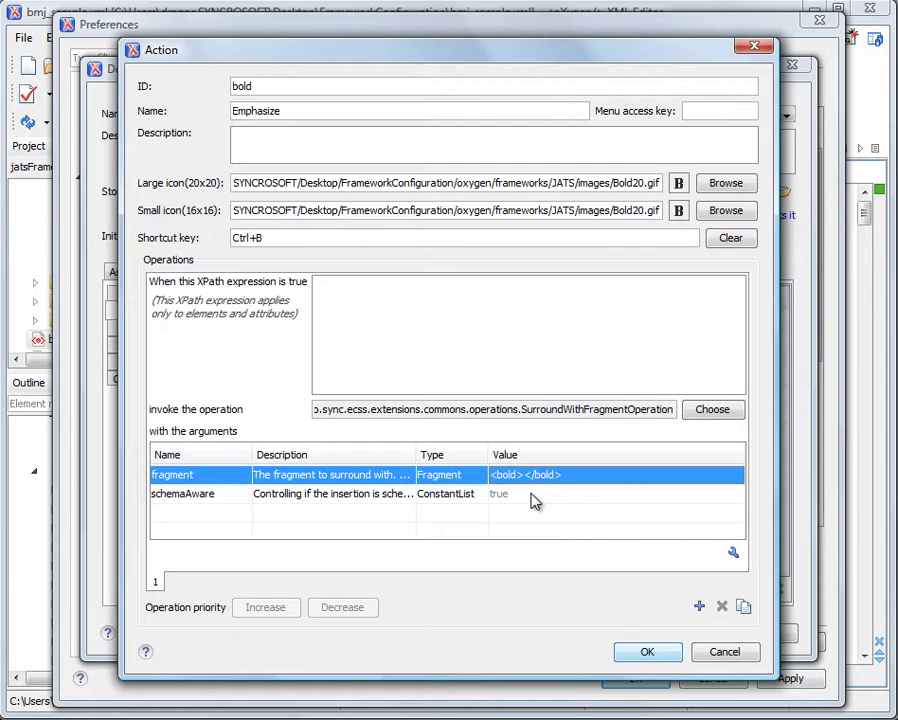
pyautogui.click(647, 653)
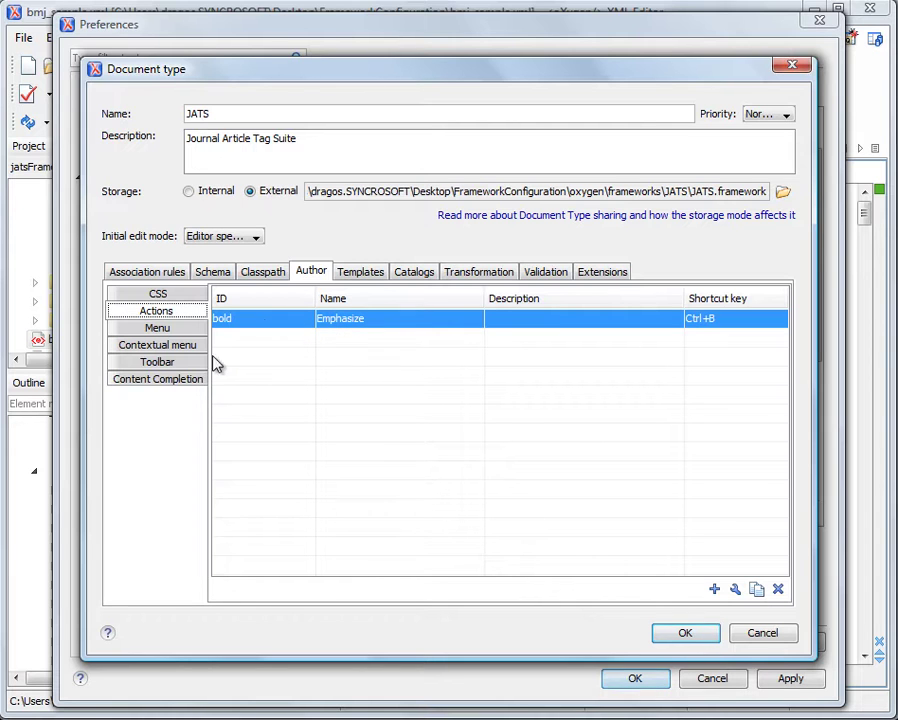
# Add the Emphasize action to the Author Custom Actions 1 toolbar of the JATS framework.
pyautogui.click(160, 364)
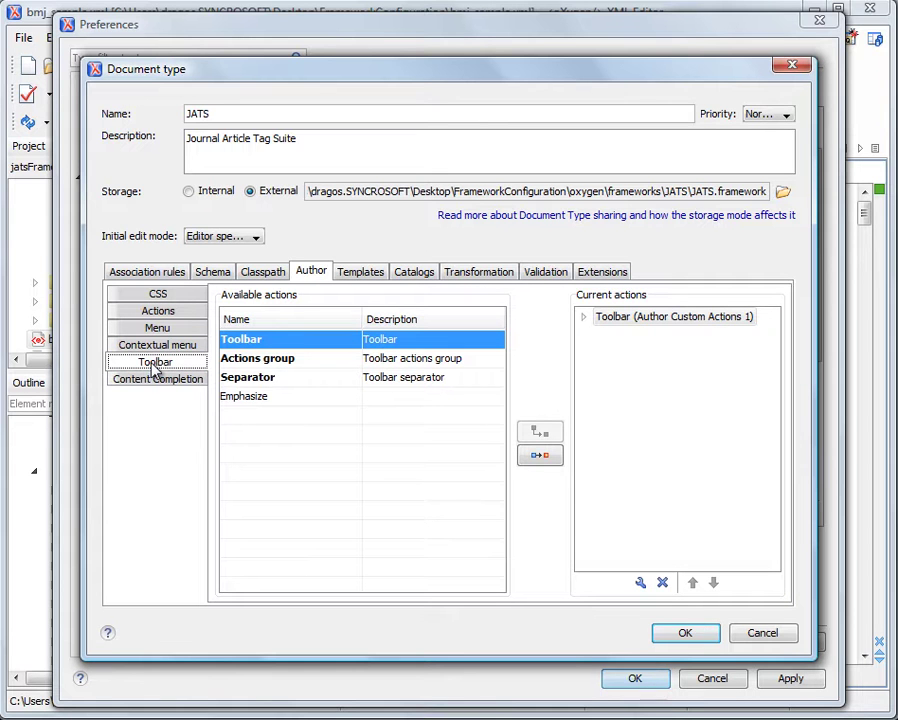
pyautogui.click(266, 400)
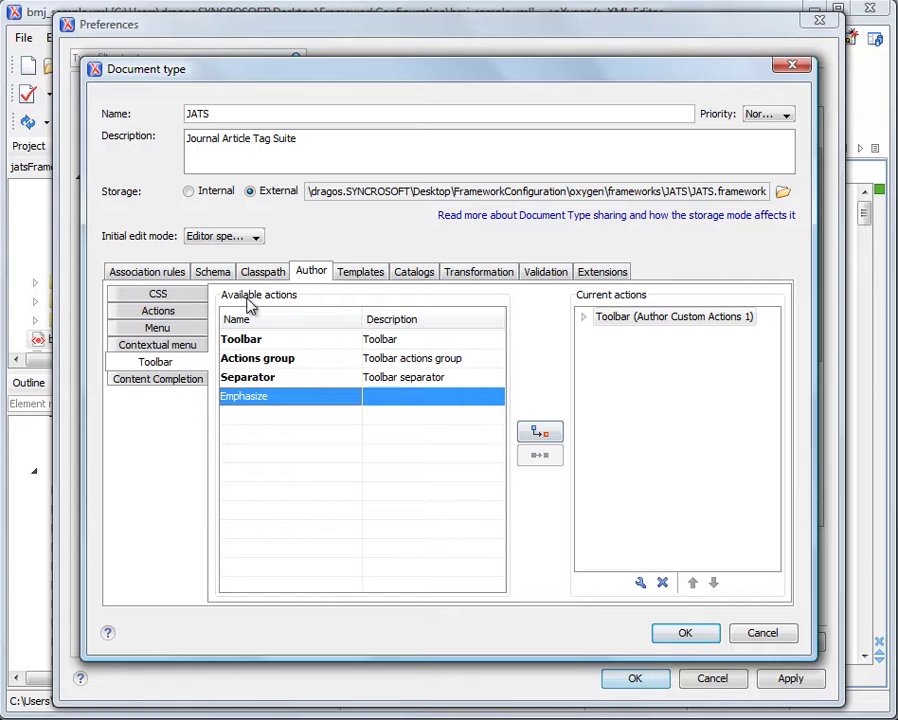
pyautogui.click(540, 432)
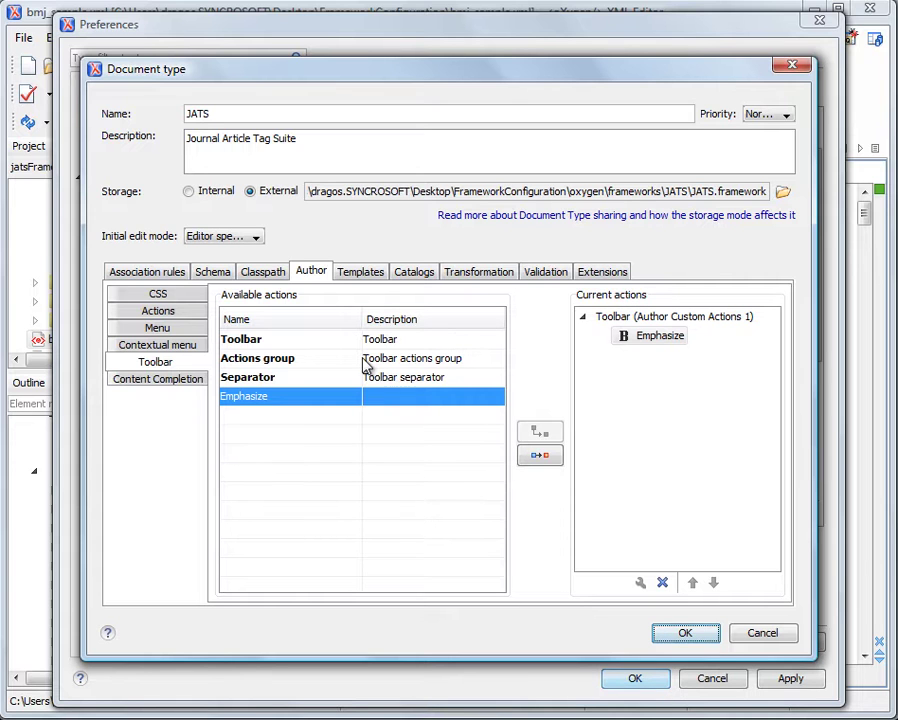
# Add the Emphasize action to the Author contextual menu and save the JATS framework preferences.
pyautogui.click(169, 346)
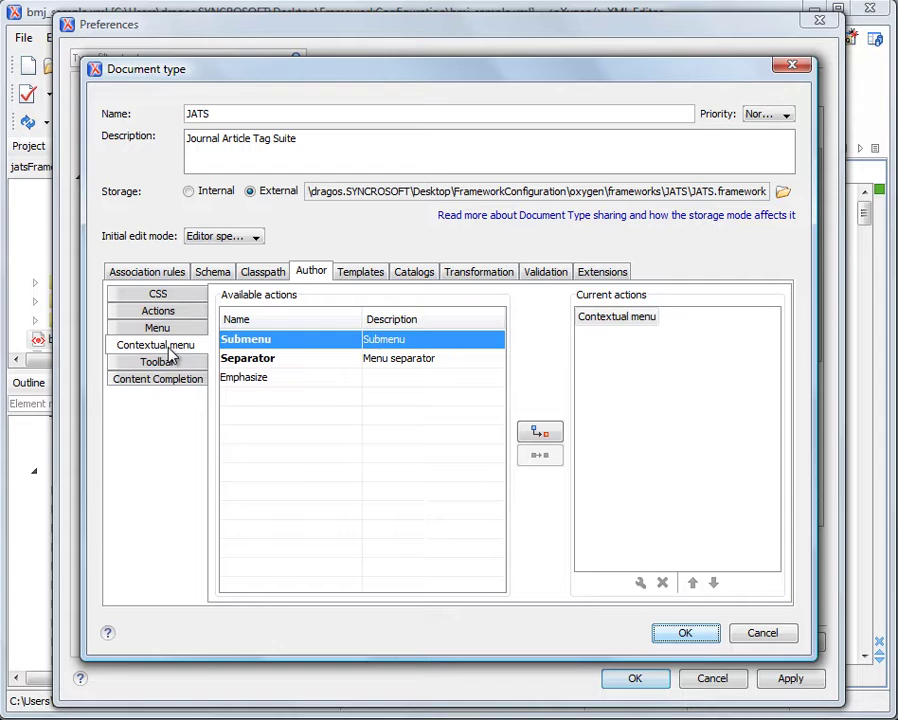
pyautogui.click(267, 383)
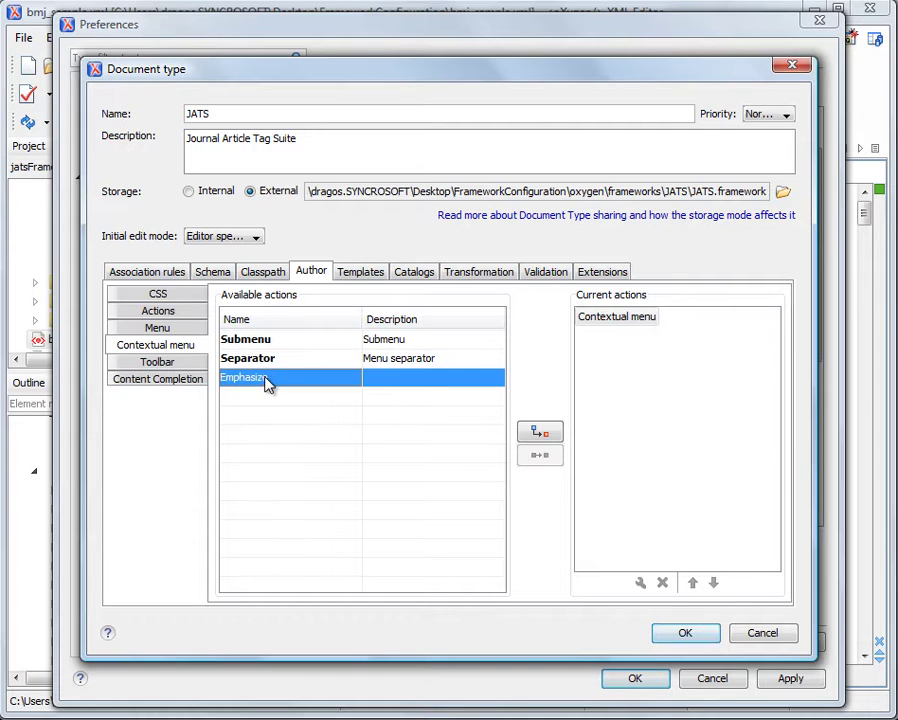
pyautogui.click(540, 432)
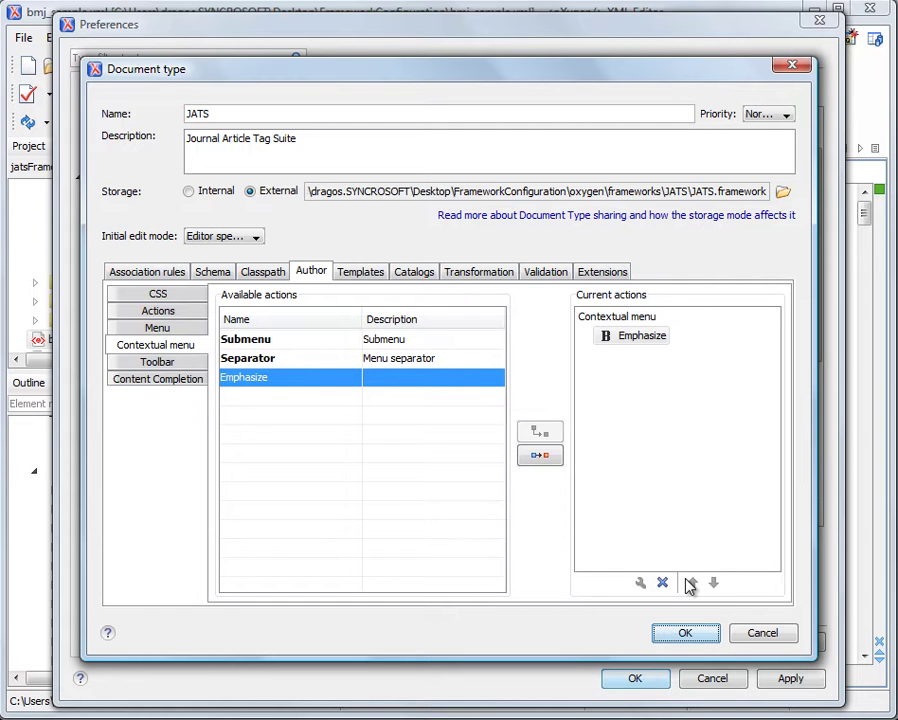
pyautogui.click(681, 630)
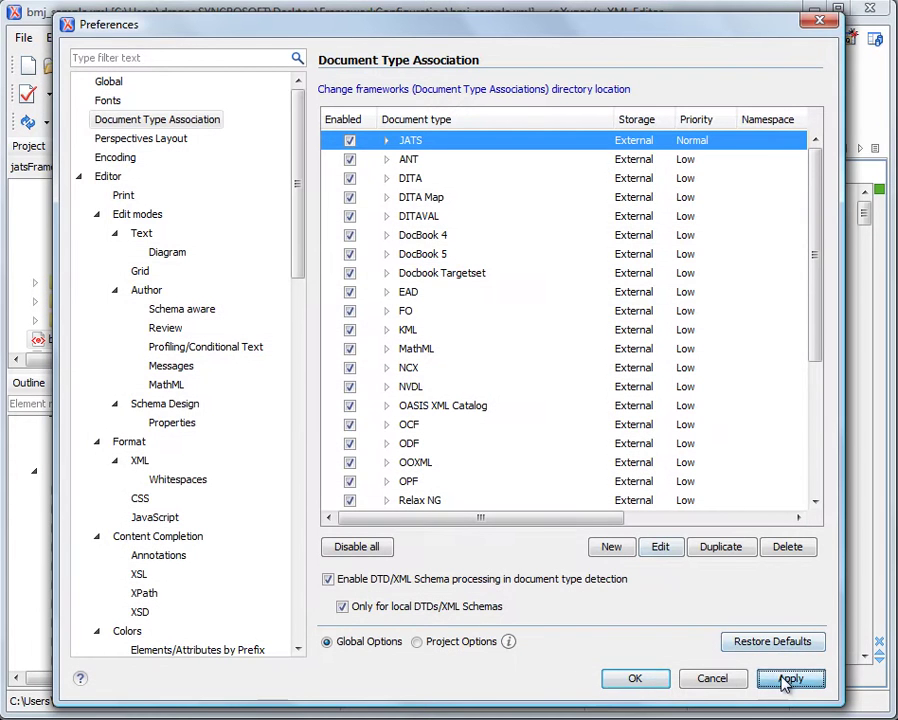
pyautogui.click(634, 678)
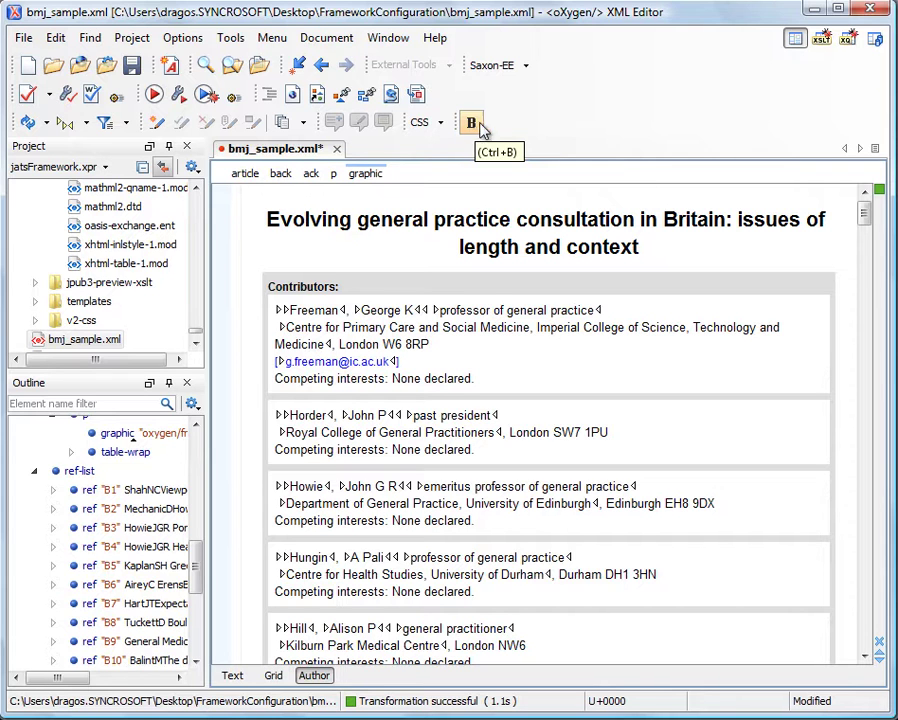
# Apply the new bold action to the abstract text from the third line's start through "without discussion of the changing context with".
pyautogui.rightClick(451, 341)
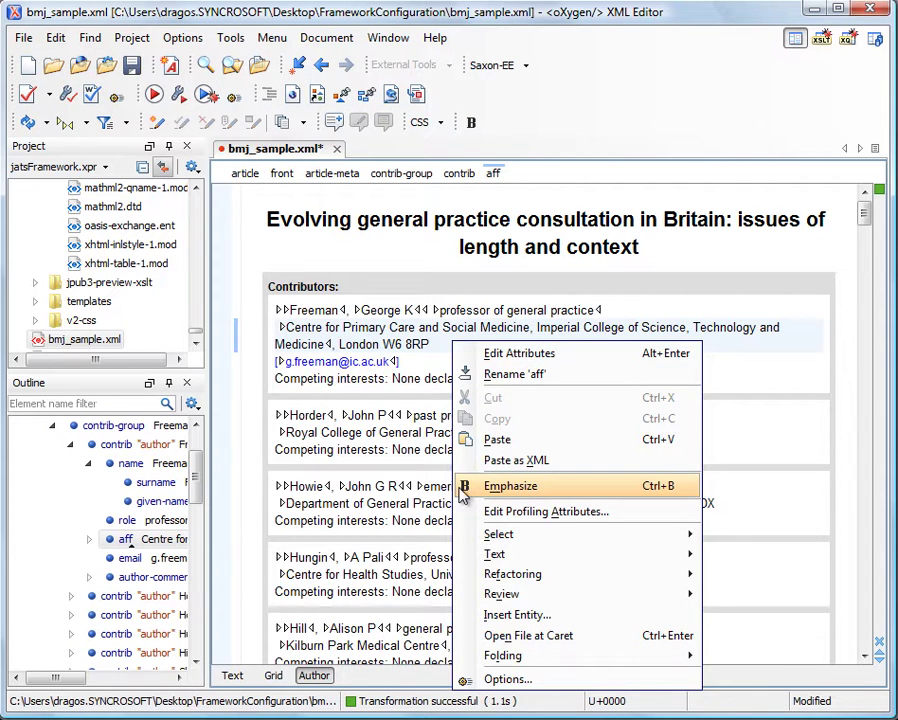
pyautogui.press('Escape')
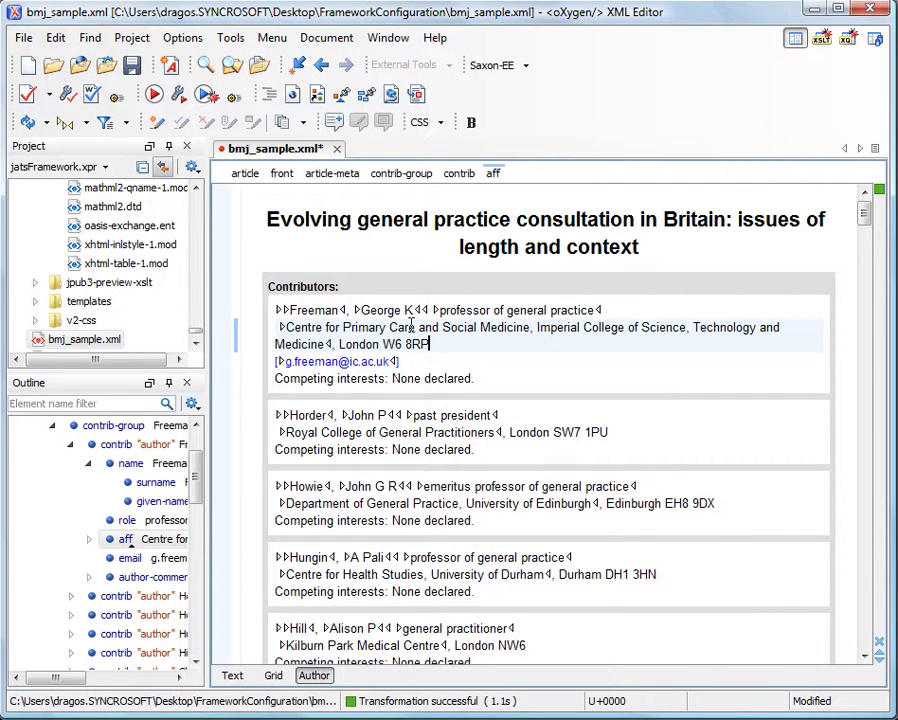
pyautogui.scroll(-10, 352, 466)
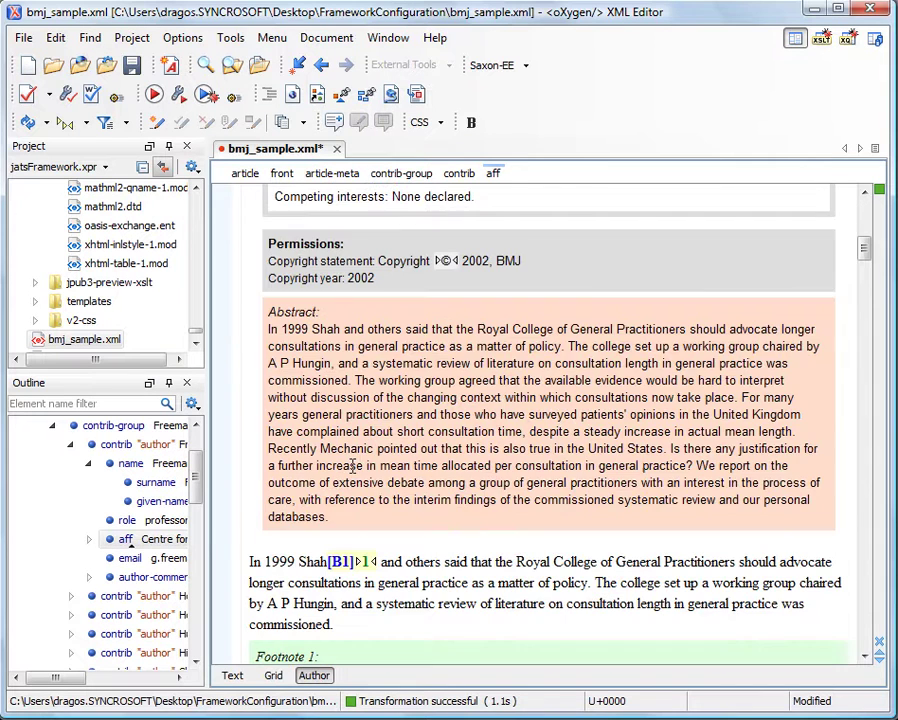
pyautogui.moveTo(268, 363); pyautogui.dragTo(522, 398)
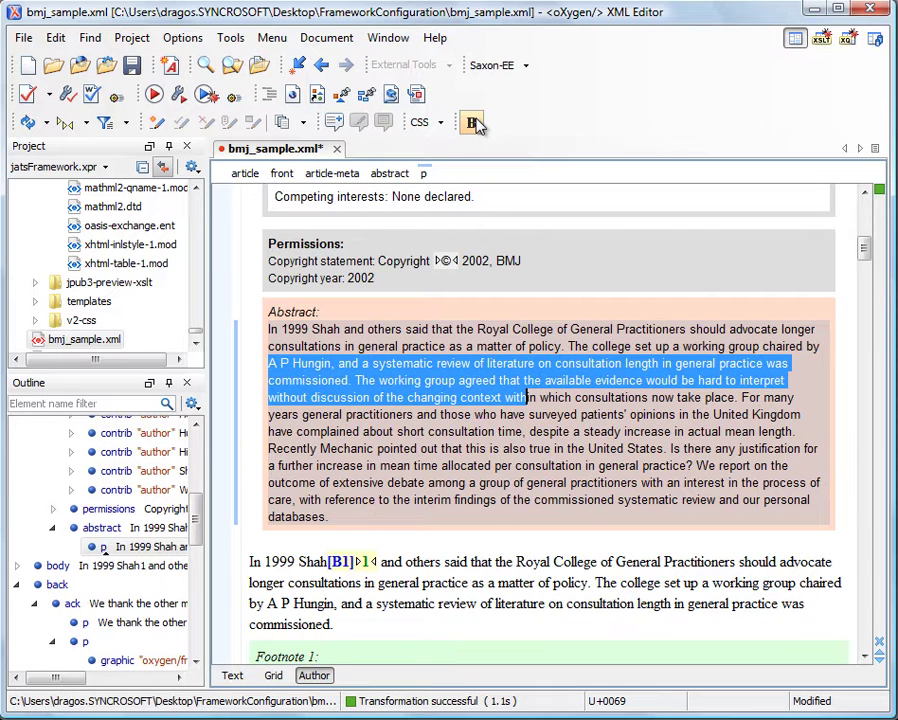
pyautogui.click(473, 122)
pyautogui.click(630, 414)
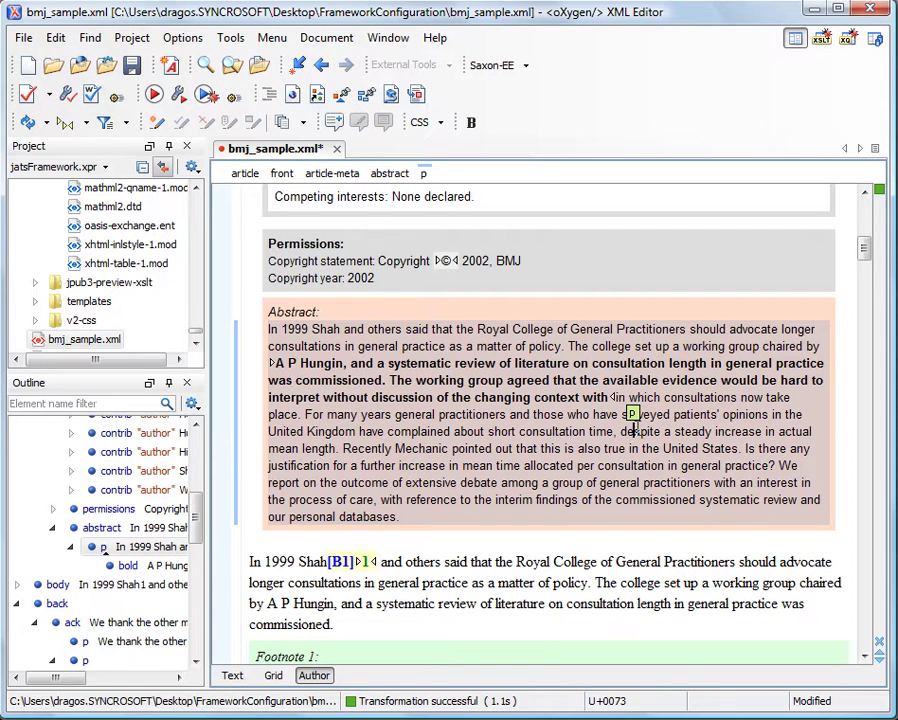
pyautogui.click(505, 366)
# Apply Emphasize to the text from "available evidence would be hard" to "now take place. For" in the paragraph below Footnote 1.
pyautogui.scroll(-6, 500, 368)
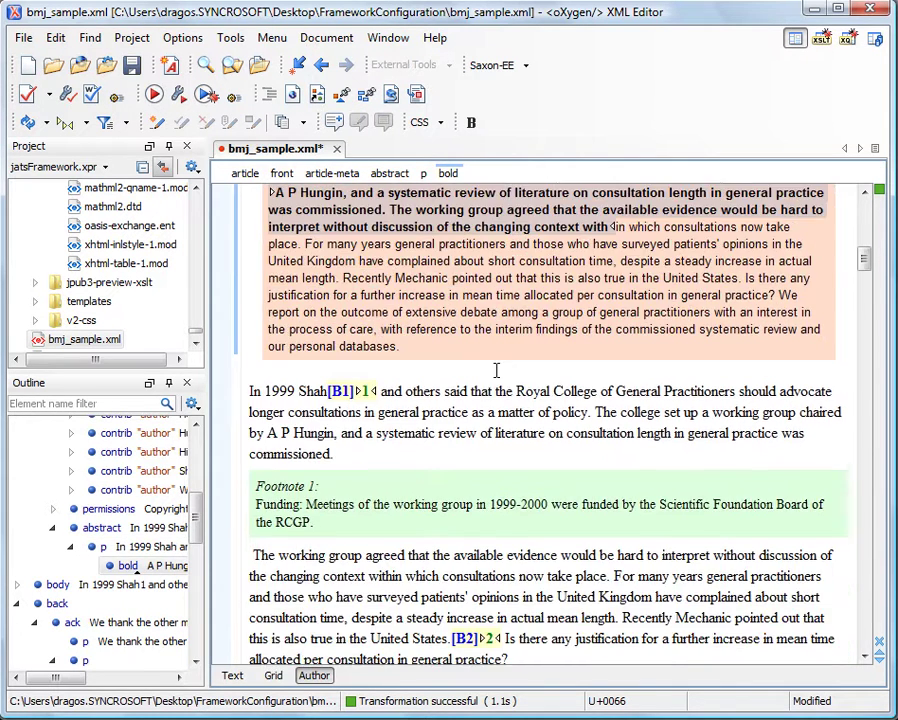
pyautogui.scroll(-4, 495, 370)
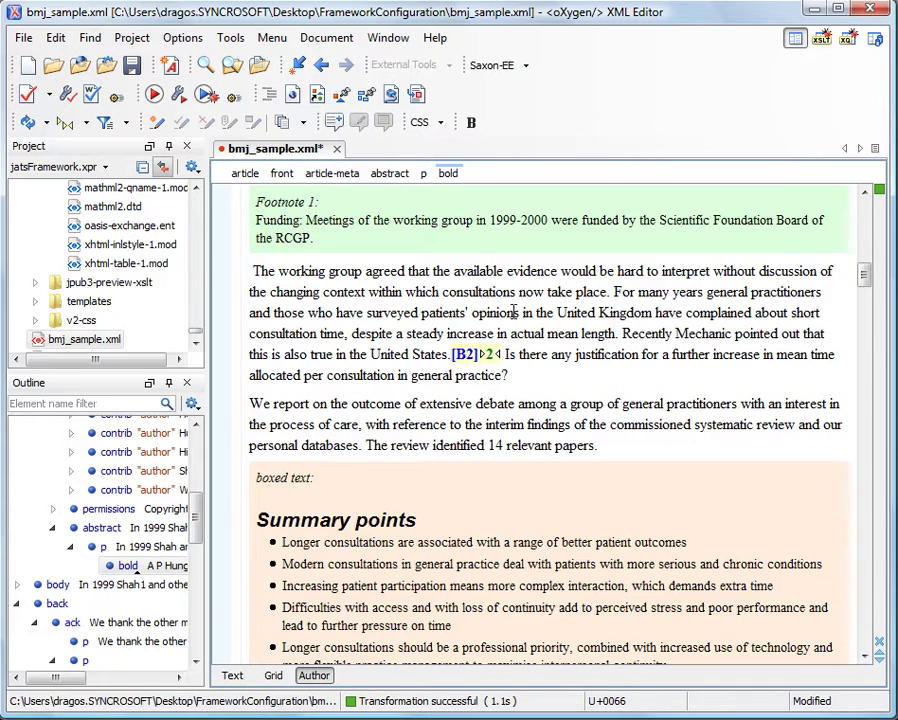
pyautogui.click(455, 270)
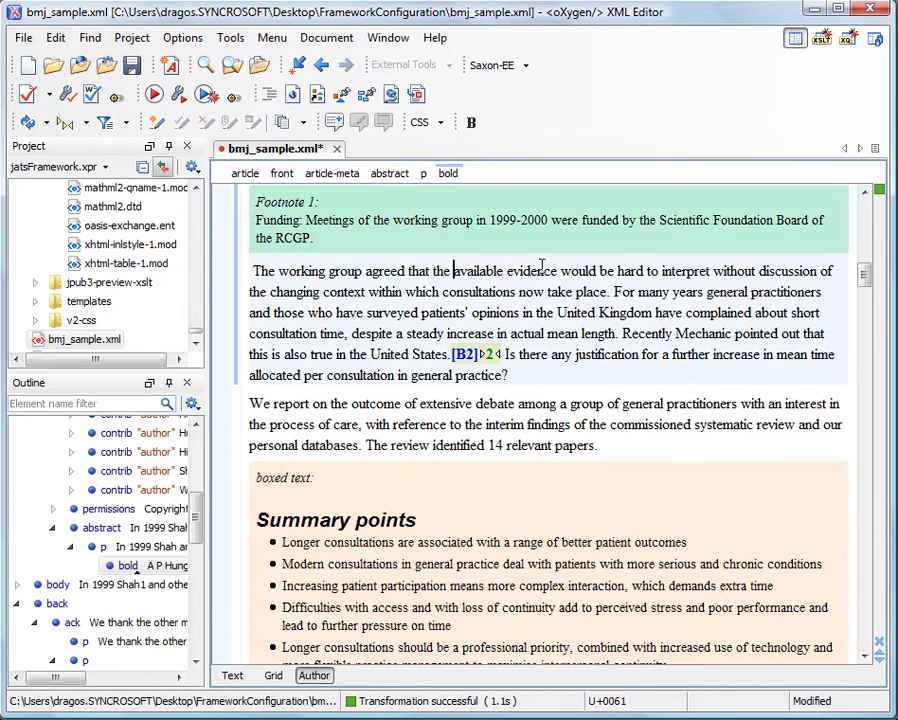
pyautogui.keyDown('shift'); pyautogui.click(630, 292); pyautogui.keyUp('shift')
pyautogui.keyDown('shift'); pyautogui.click(636, 292); pyautogui.keyUp('shift')
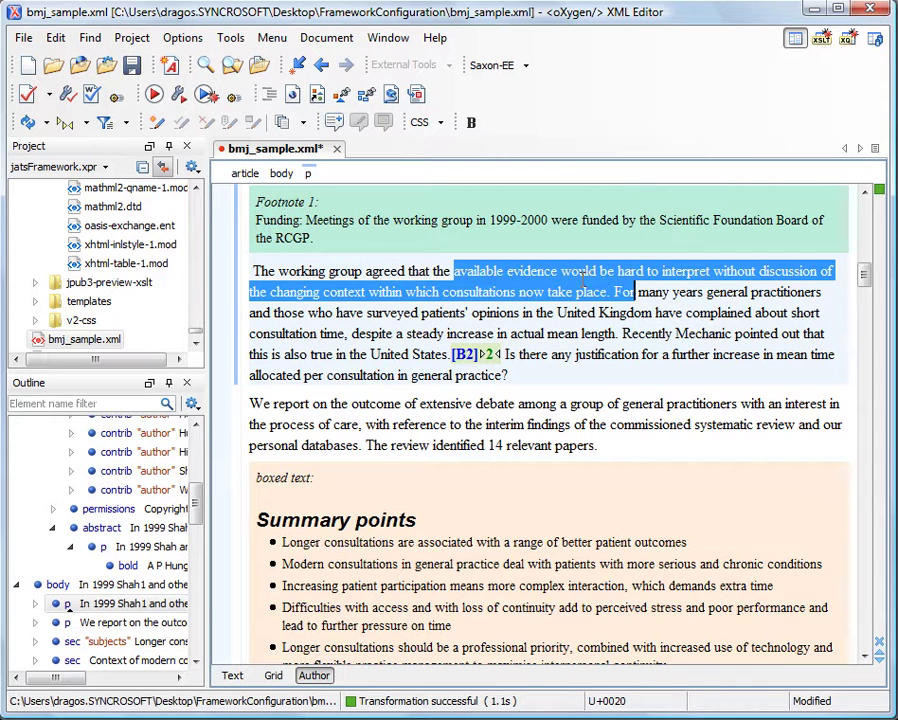
pyautogui.rightClick(585, 283)
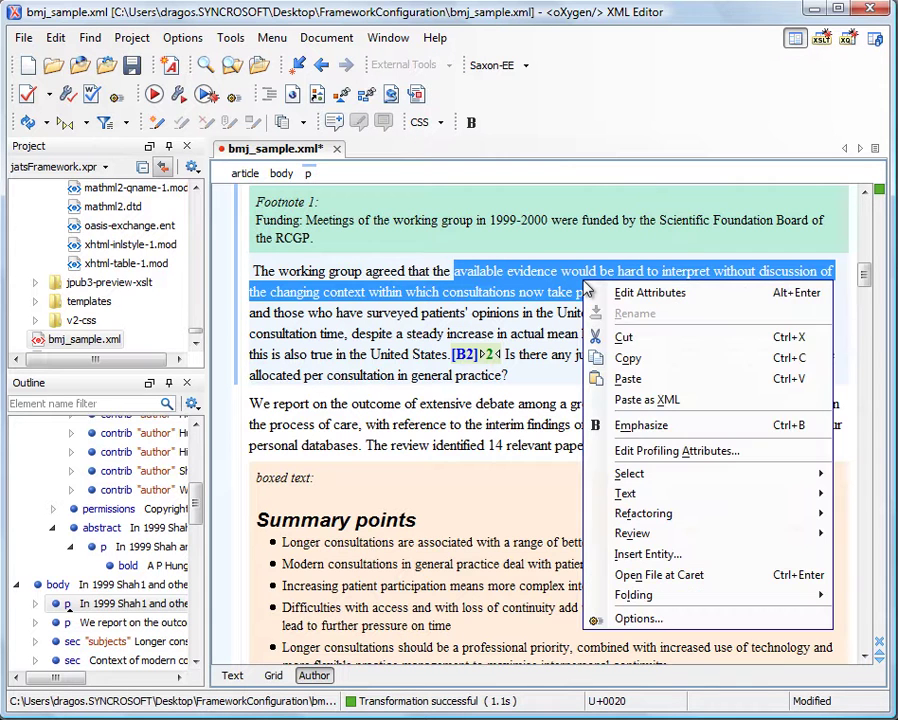
pyautogui.click(632, 426)
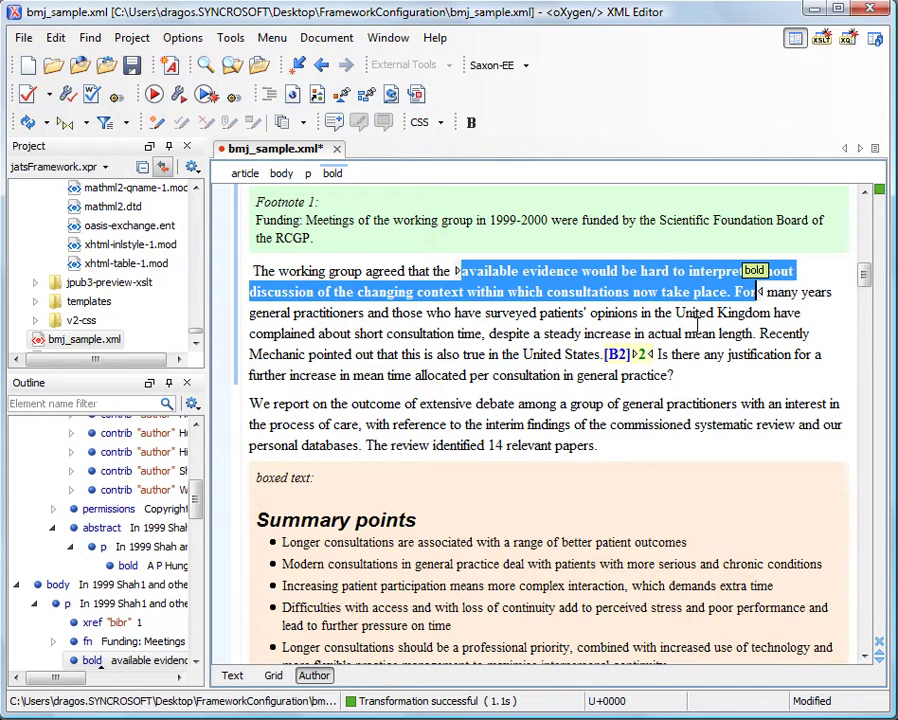
pyautogui.click(720, 312)
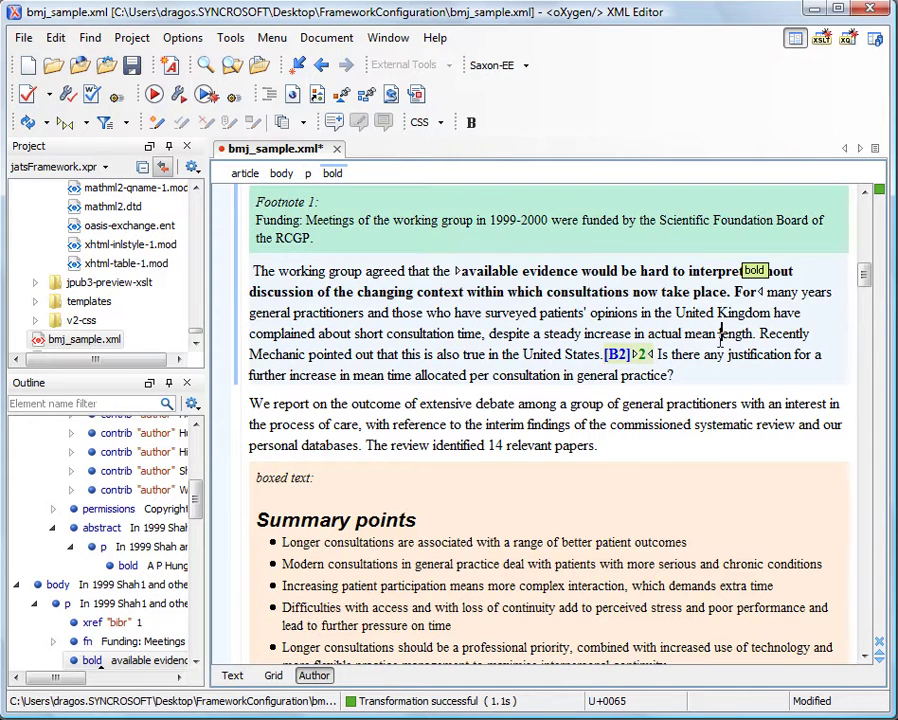
pyautogui.click(779, 311)
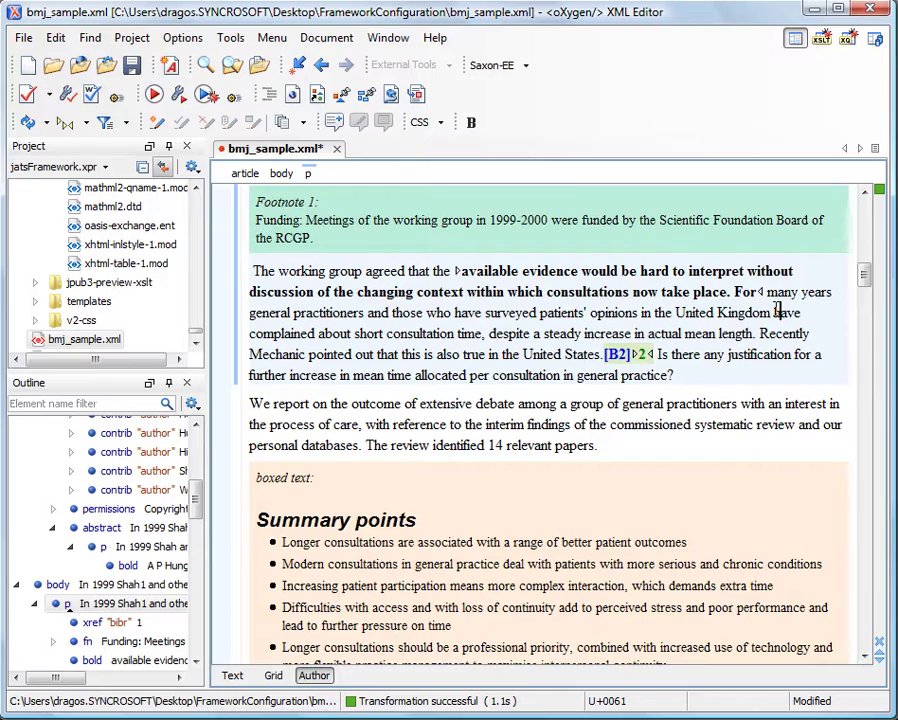
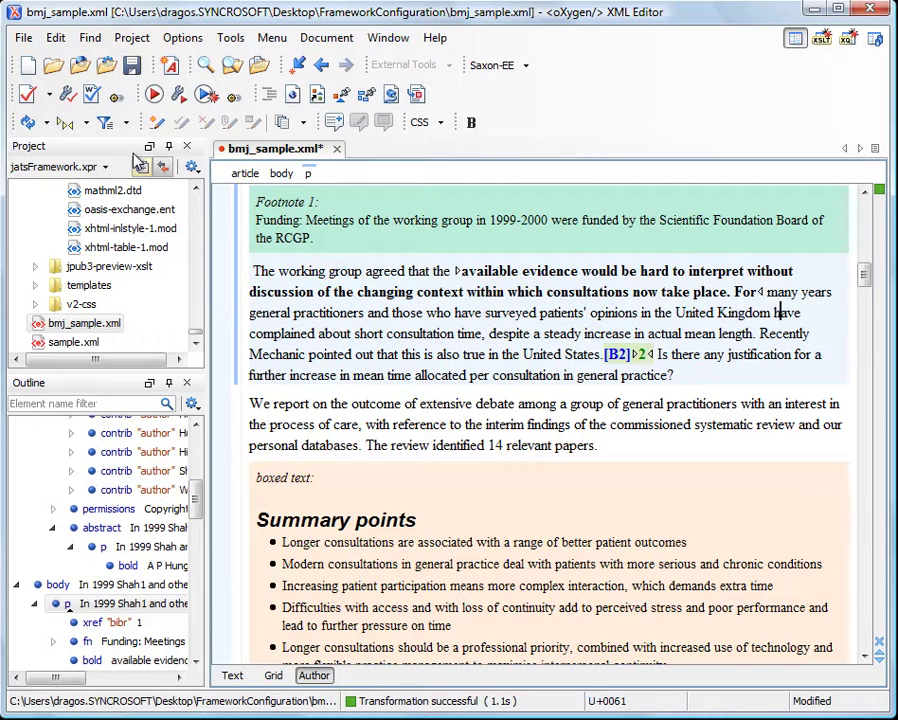
# Examine which files the project's templates folder contains.
pyautogui.click(39, 288)
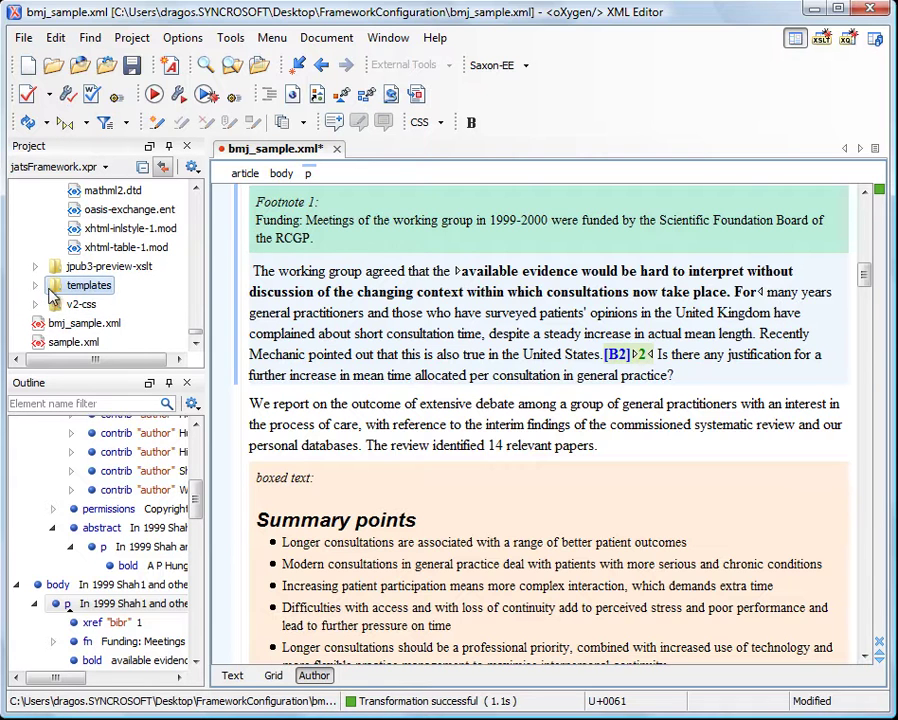
pyautogui.click(35, 286)
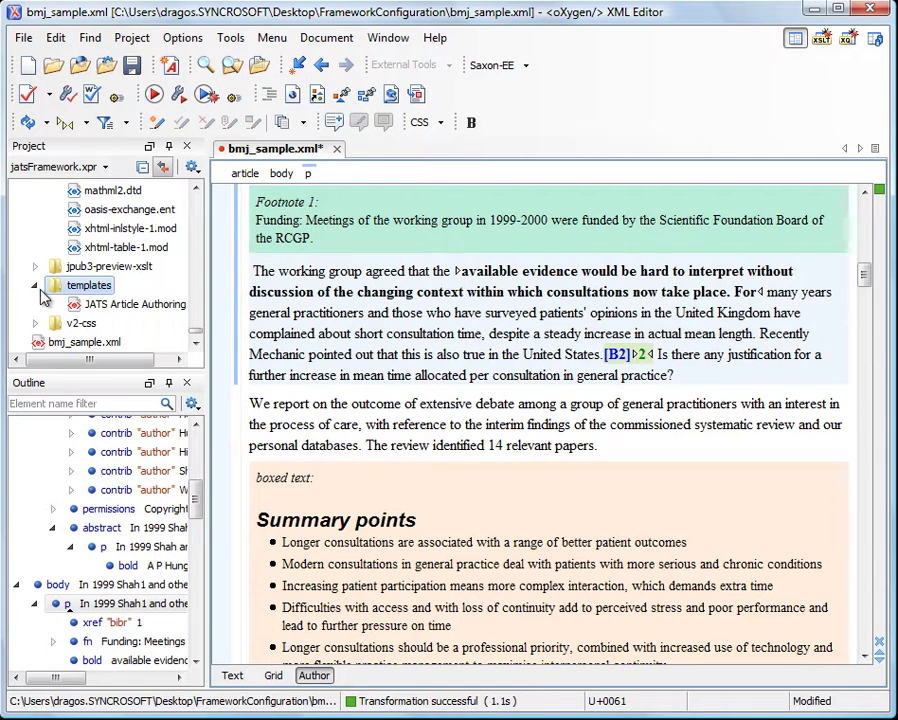
pyautogui.click(35, 286)
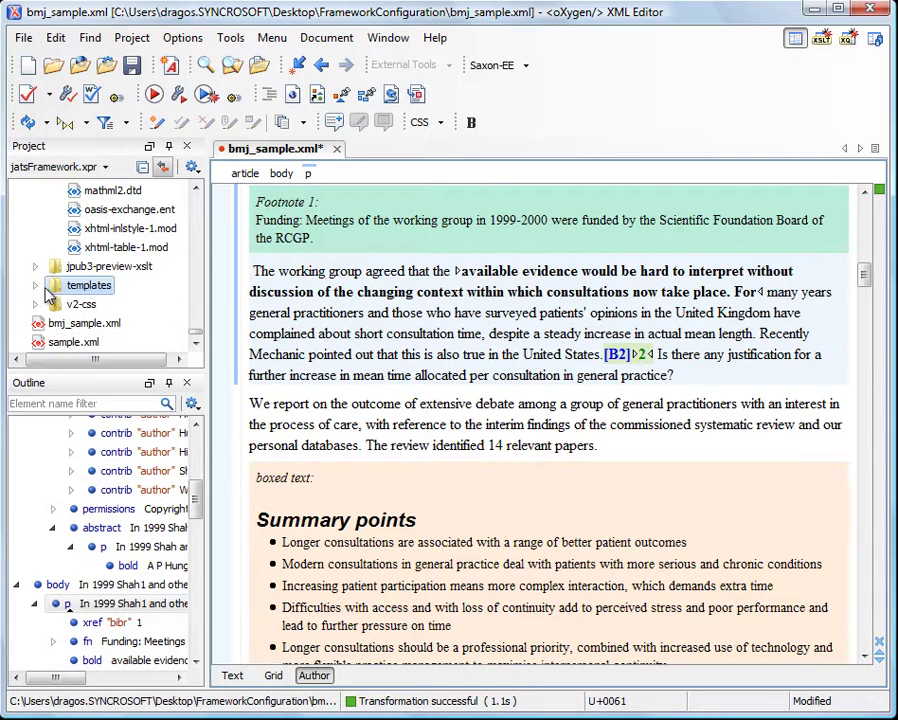
# Open the JATS document type association for editing and display its template directories.
pyautogui.click(183, 38)
pyautogui.click(205, 62)
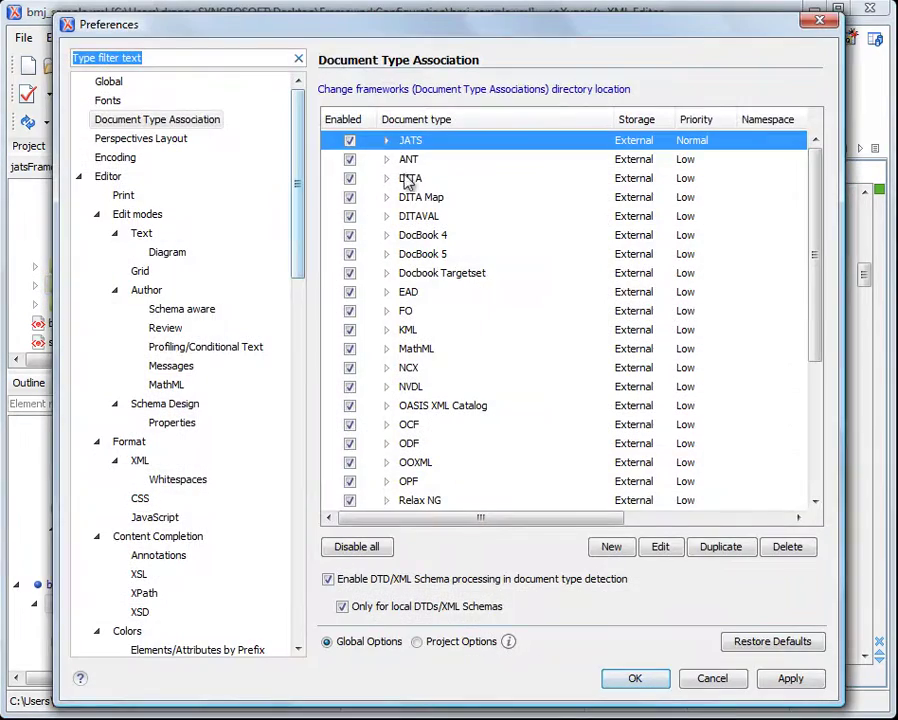
pyautogui.click(662, 555)
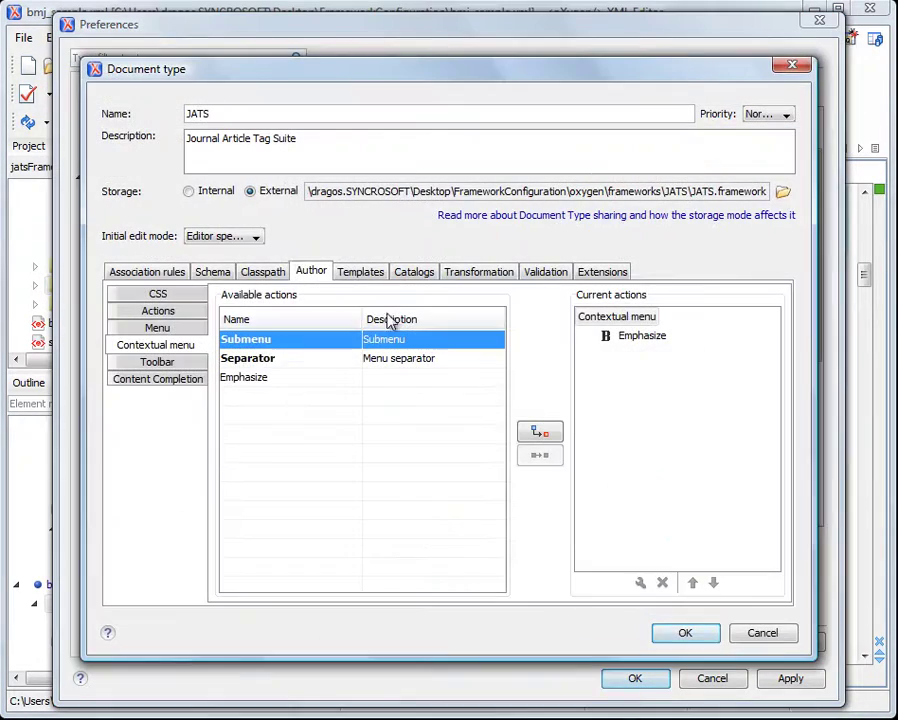
pyautogui.click(357, 273)
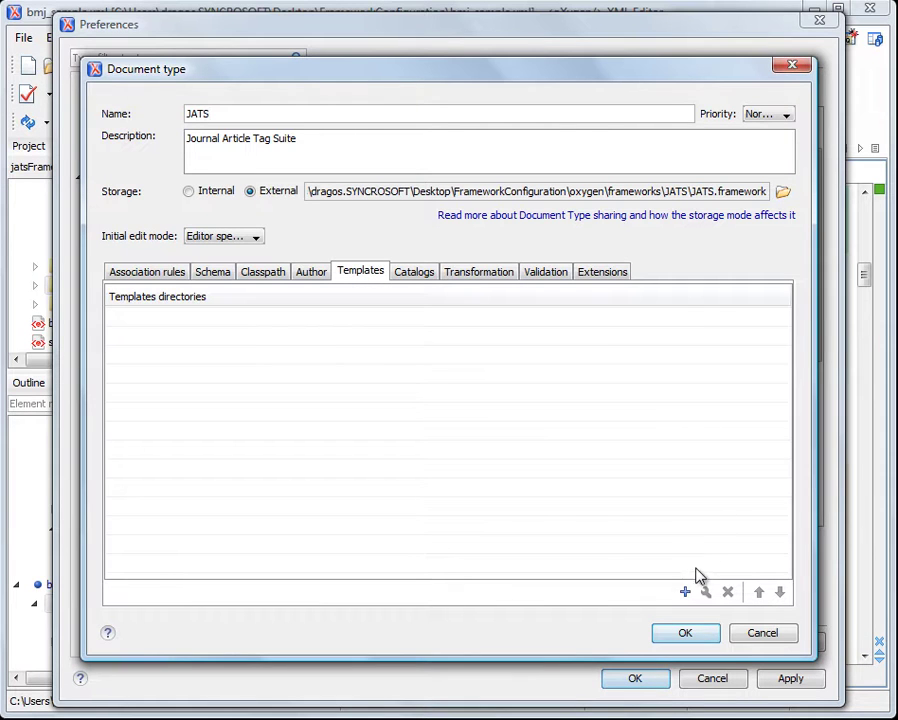
pyautogui.click(162, 304)
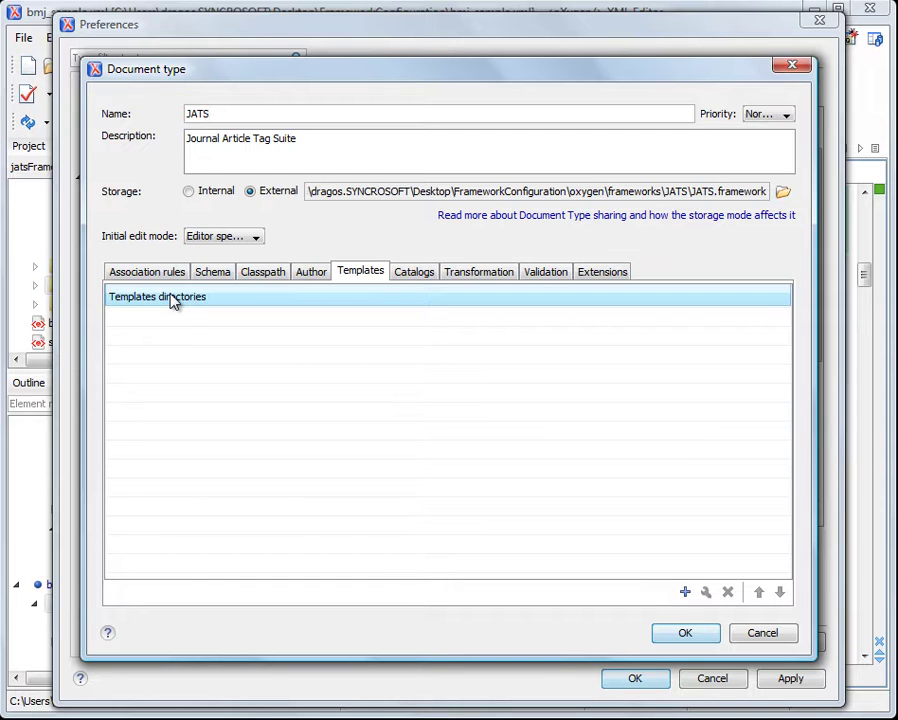
# Add ${frameworksDir}/JATS/templates as a templates directory of the JATS framework and save the preferences.
pyautogui.click(685, 592)
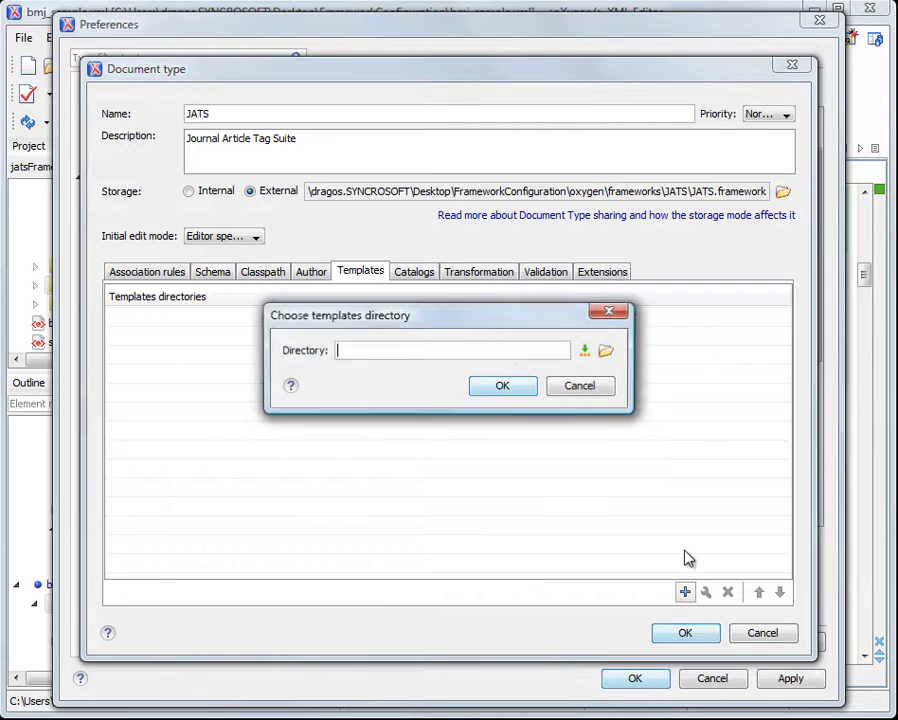
pyautogui.click(605, 352)
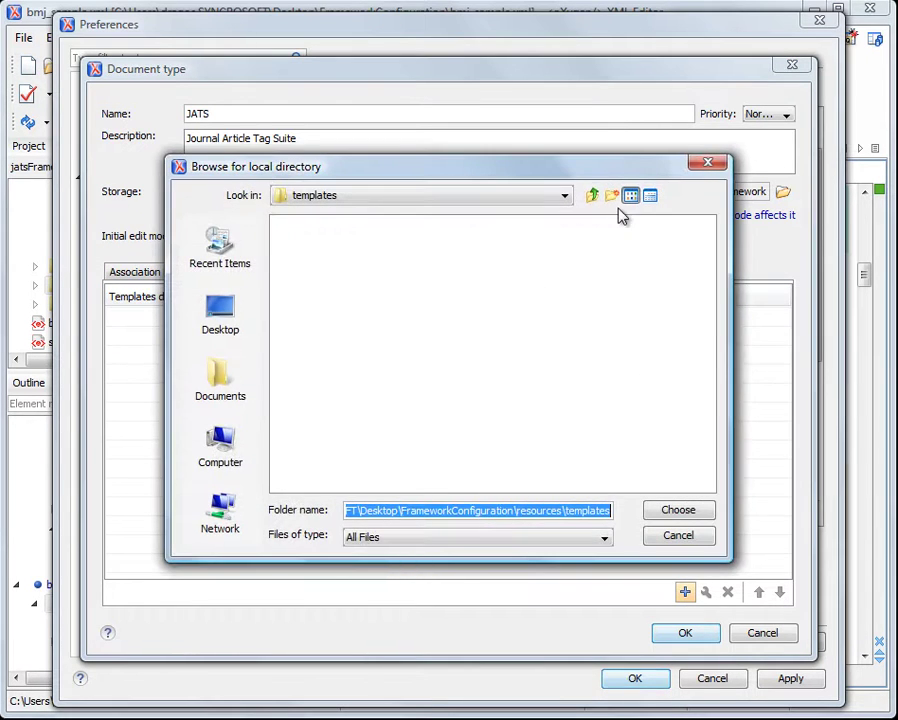
pyautogui.click(592, 196)
pyautogui.click(592, 196)
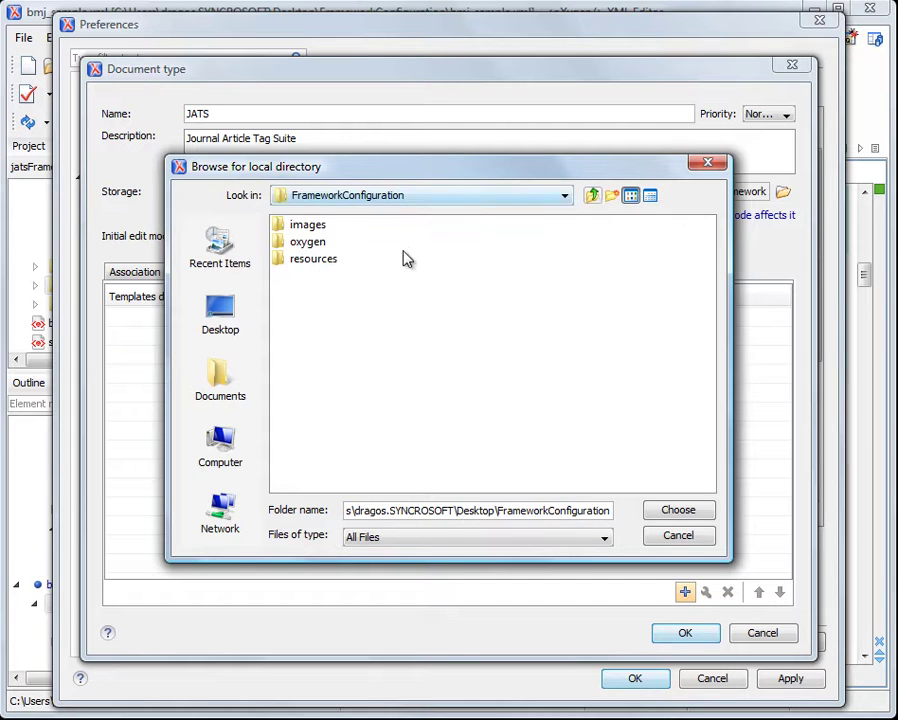
pyautogui.doubleClick(311, 243)
pyautogui.doubleClick(310, 224)
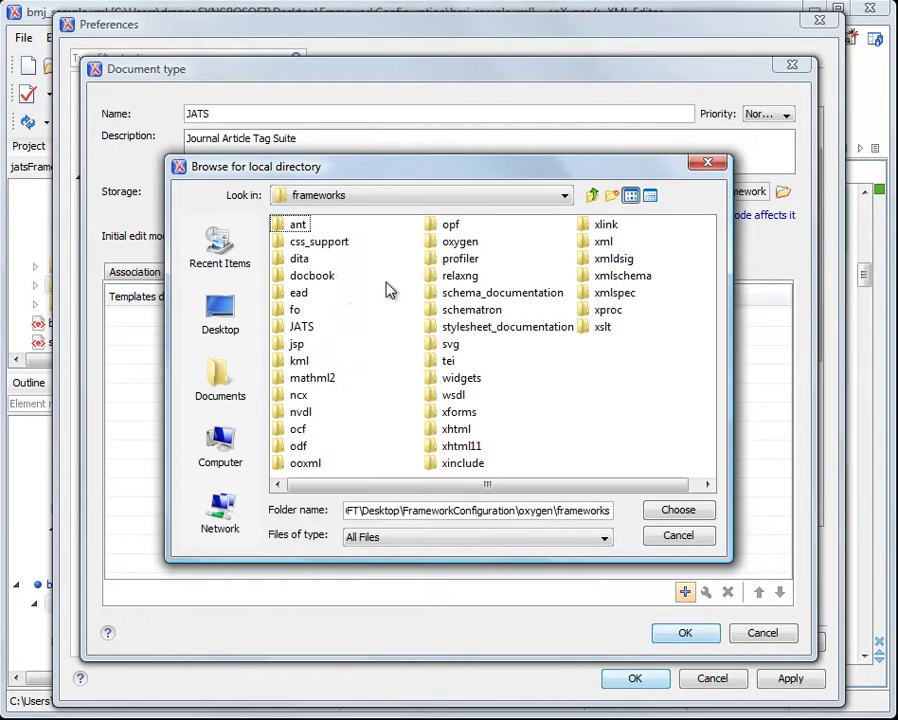
pyautogui.click(303, 328)
pyautogui.doubleClick(305, 330)
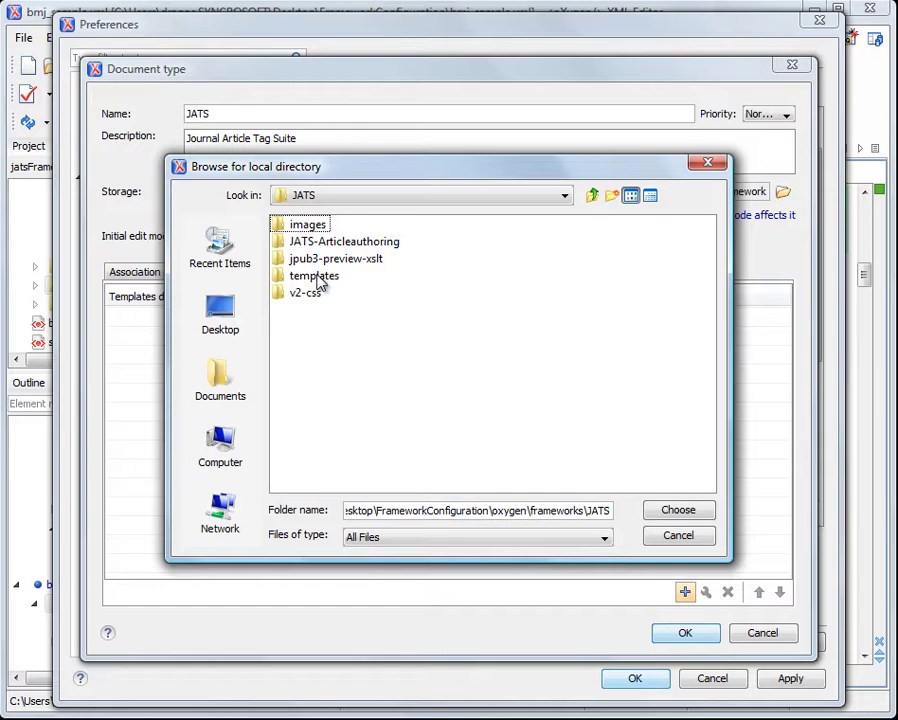
pyautogui.click(310, 280)
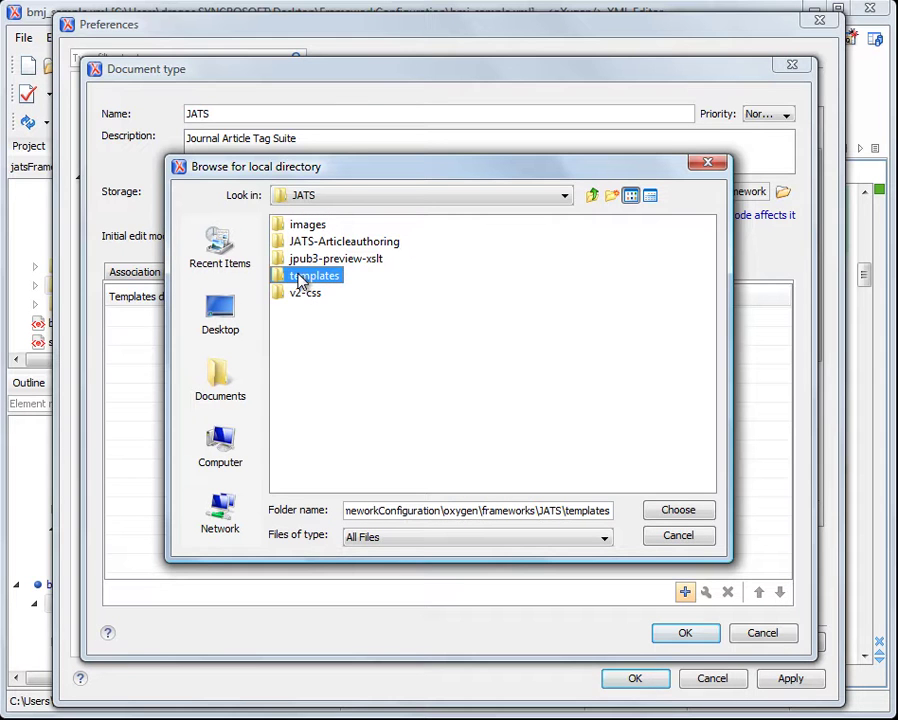
pyautogui.click(680, 512)
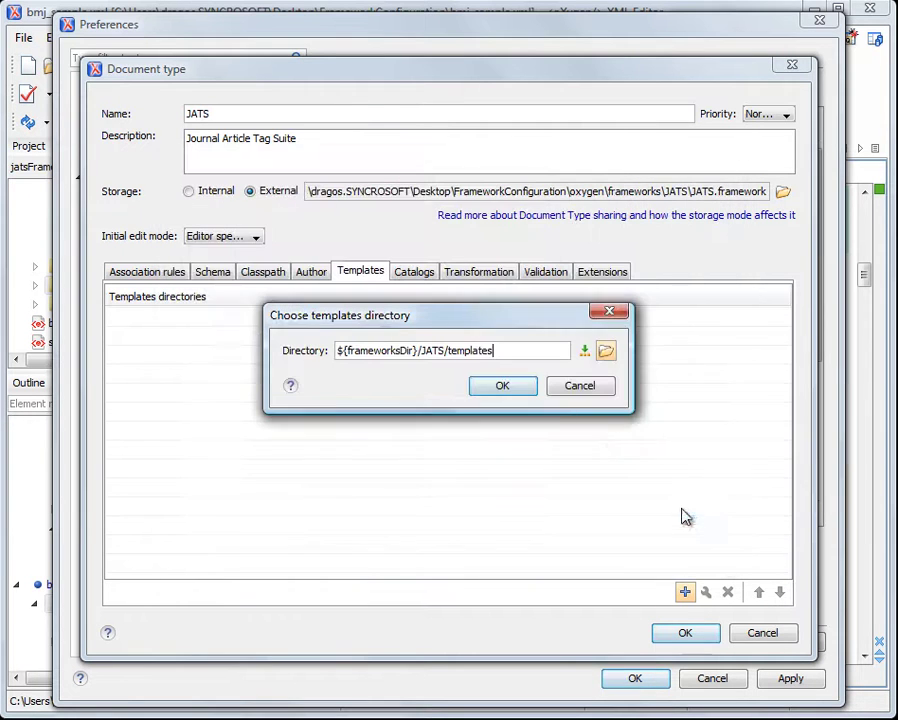
pyautogui.click(499, 387)
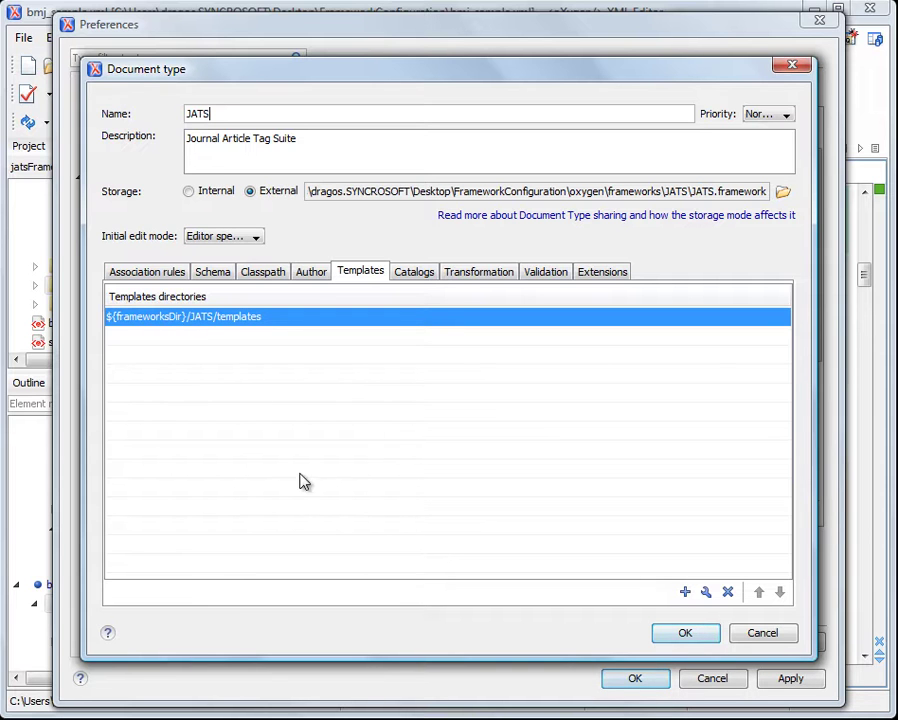
pyautogui.click(685, 632)
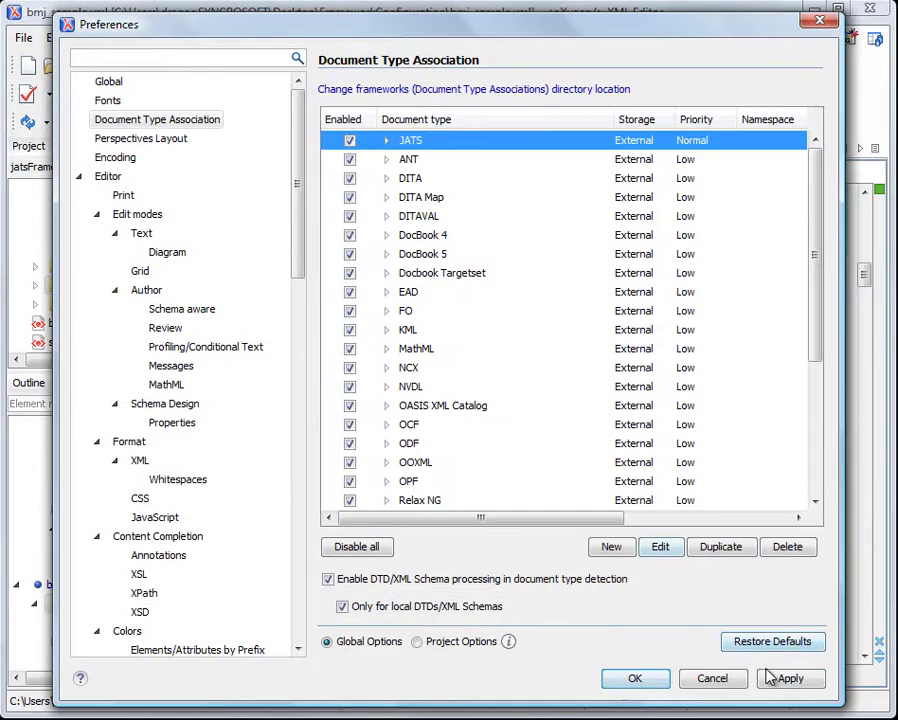
pyautogui.click(631, 679)
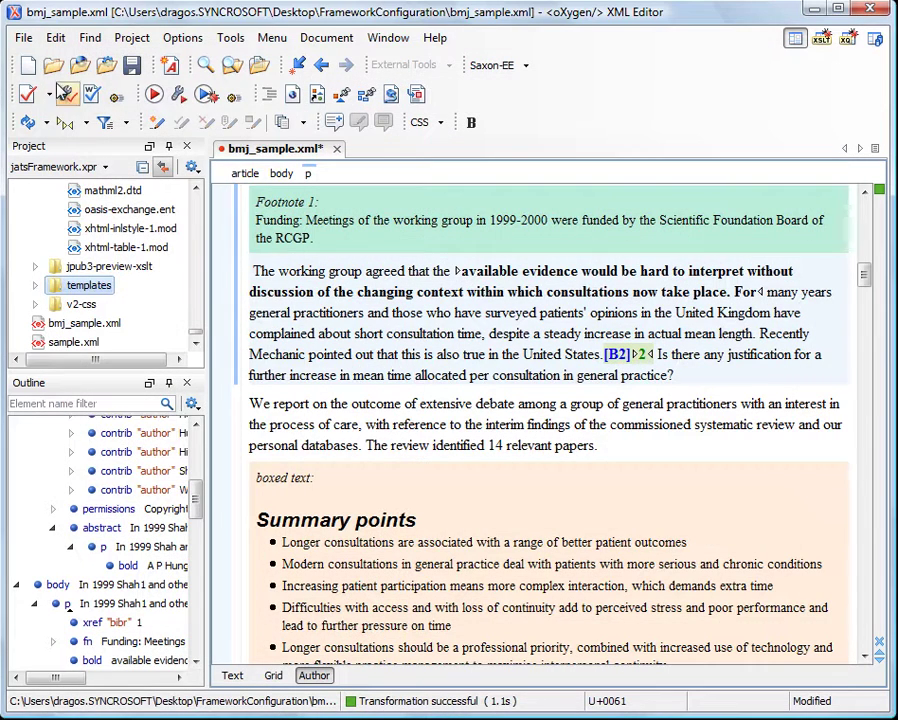
# Create a new document from the JATS Article Authoring framework template, filtering the document types by "JATS".
pyautogui.click(25, 39)
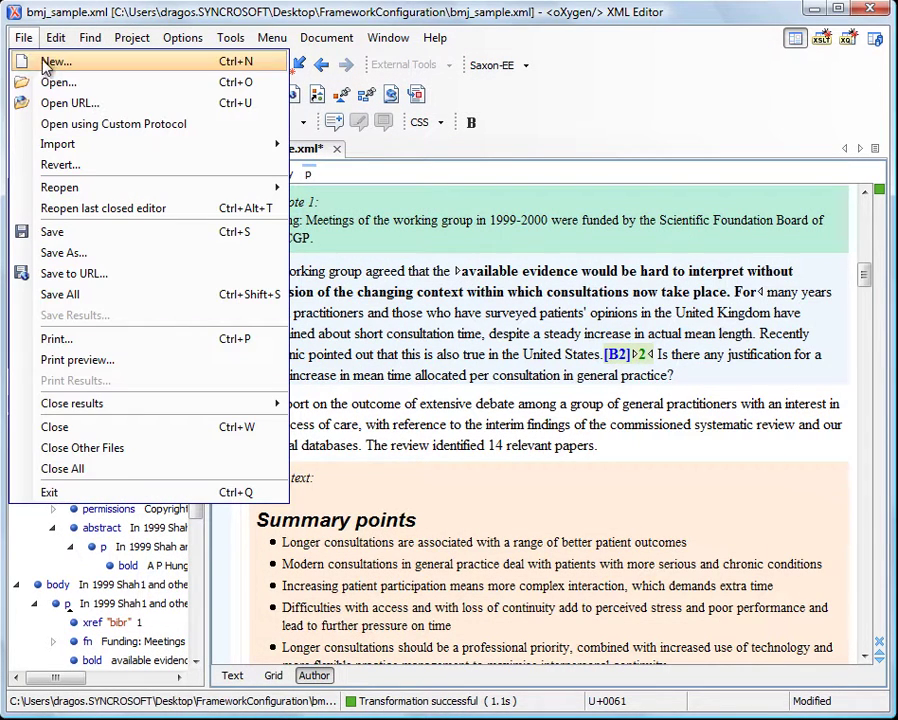
pyautogui.click(56, 62)
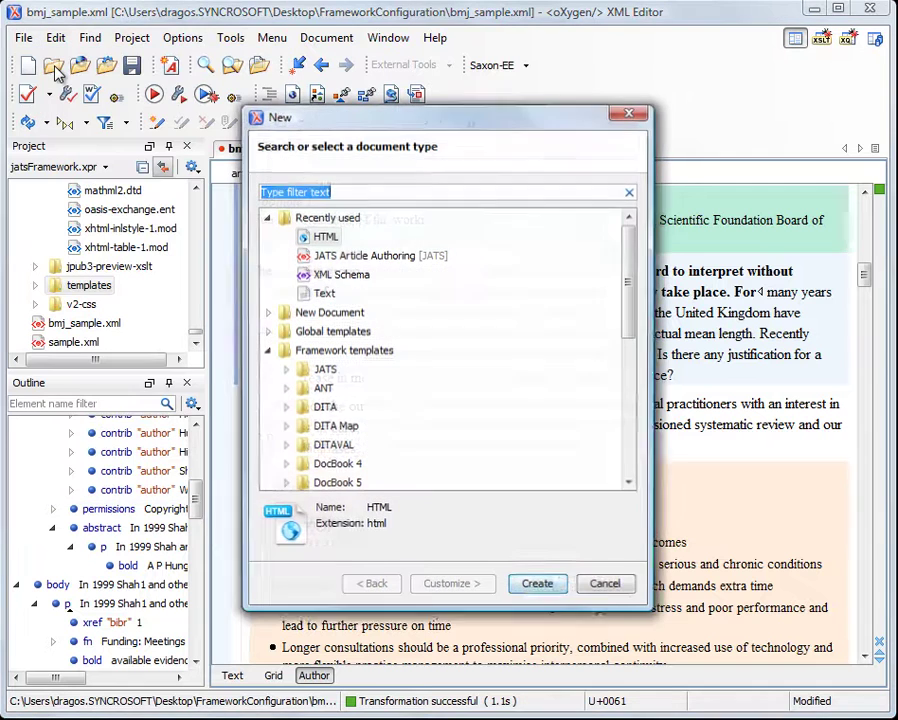
pyautogui.click(351, 193)
pyautogui.write('JATS')
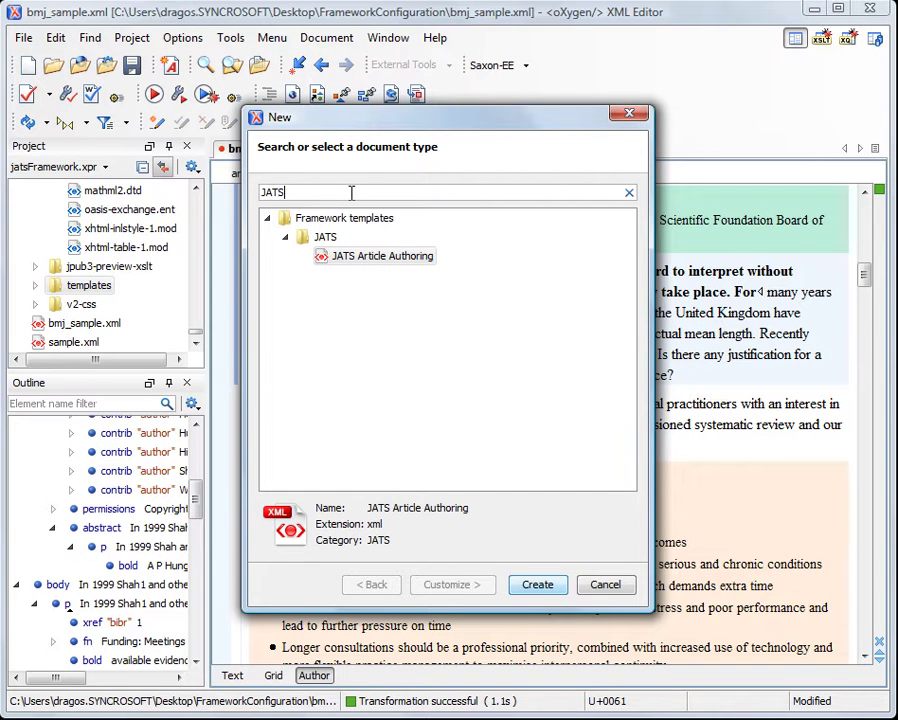
pyautogui.click(378, 264)
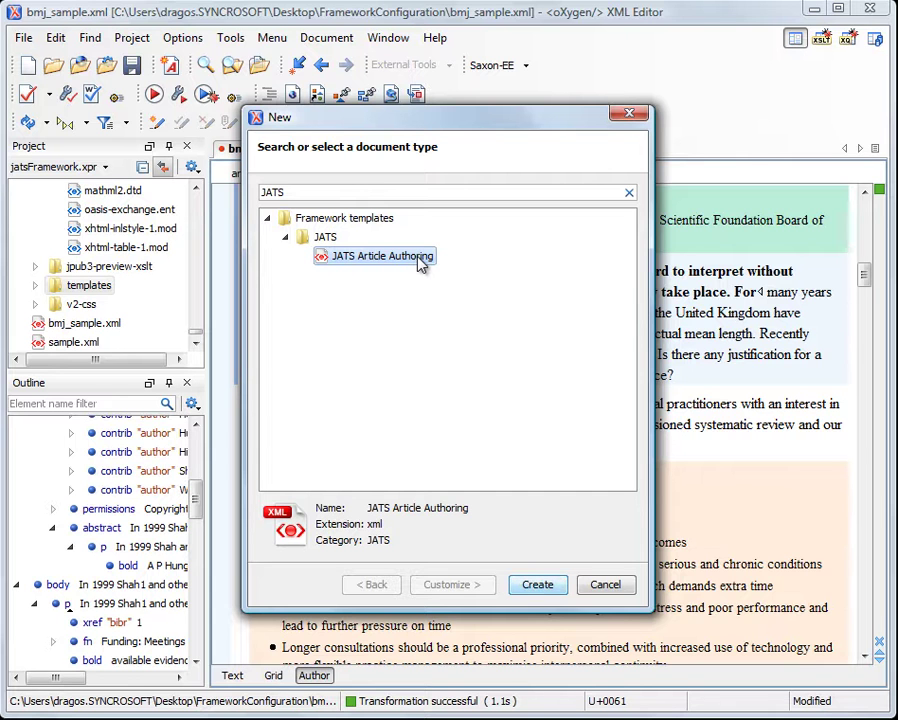
pyautogui.click(540, 585)
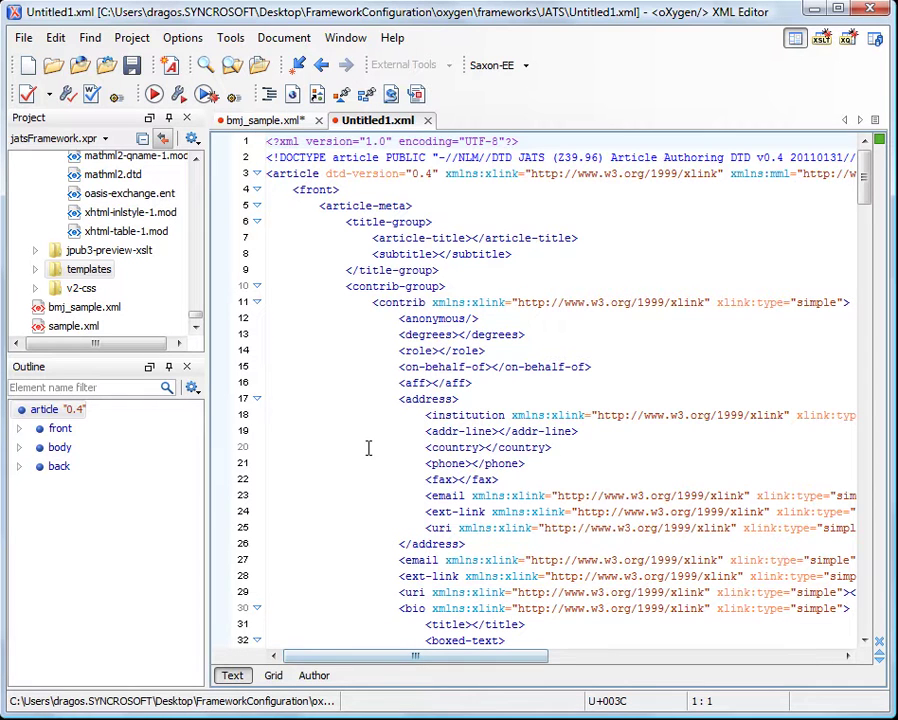
# Show the new JATS document in Author mode and examine its placeholder sections from the article title through the abstract.
pyautogui.click(313, 675)
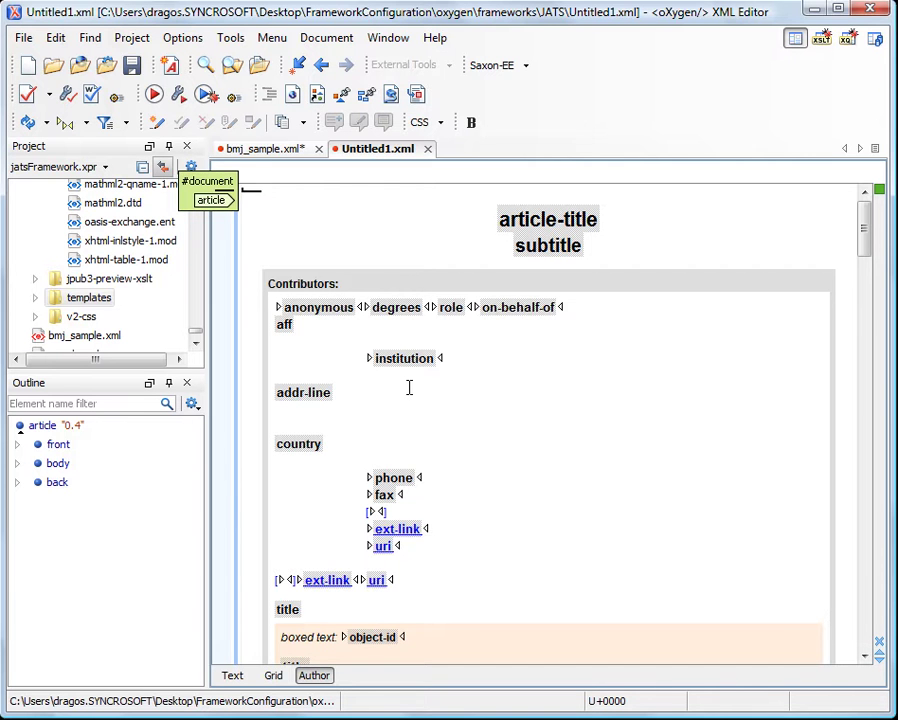
pyautogui.moveTo(409, 388)
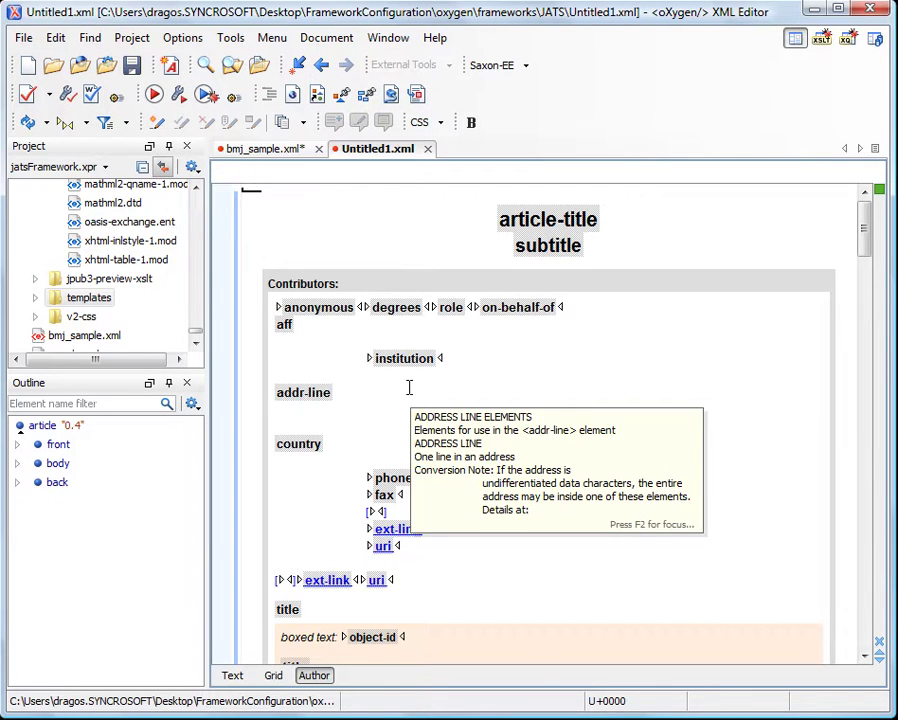
pyautogui.scroll(-5, 424, 338)
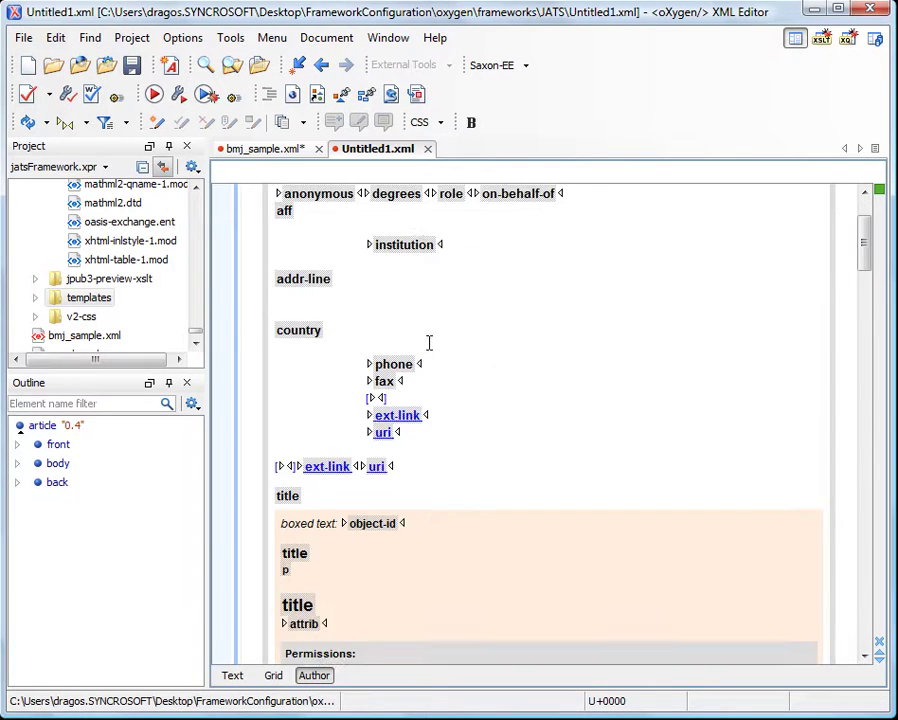
pyautogui.scroll(4, 430, 346)
pyautogui.scroll(1, 432, 354)
pyautogui.scroll(-9, 437, 362)
pyautogui.scroll(-6, 458, 370)
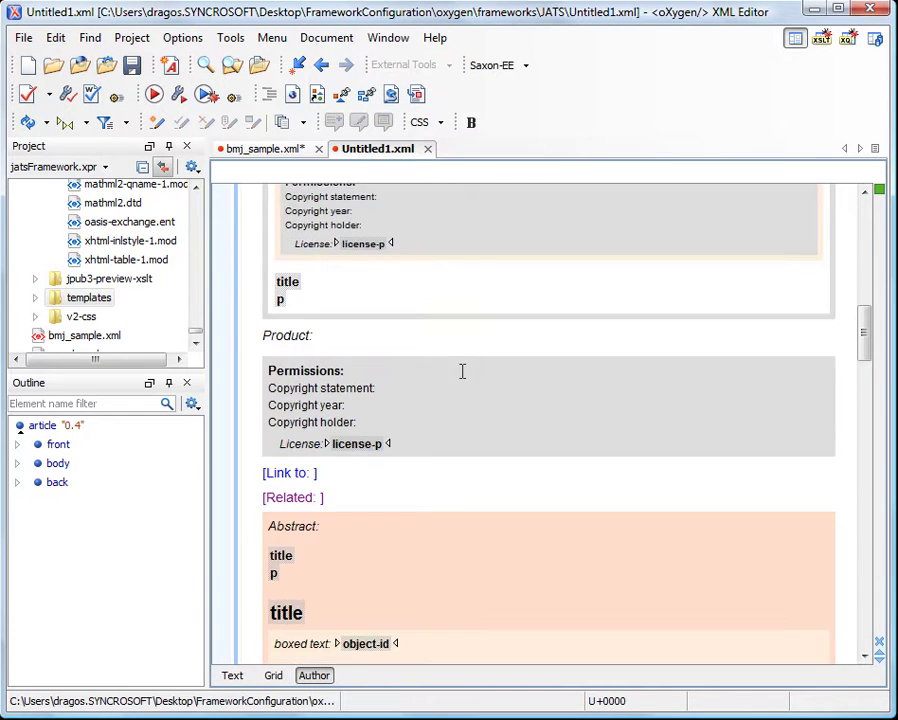
pyautogui.scroll(9, 455, 365)
pyautogui.scroll(6, 449, 345)
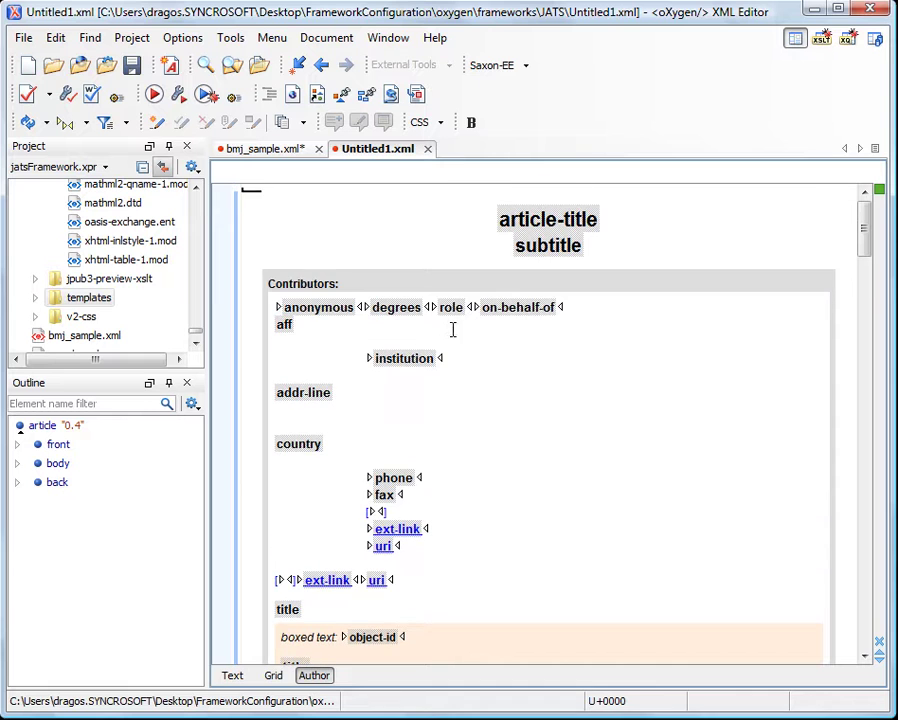
# Validate the new JATS document.
pyautogui.click(28, 94)
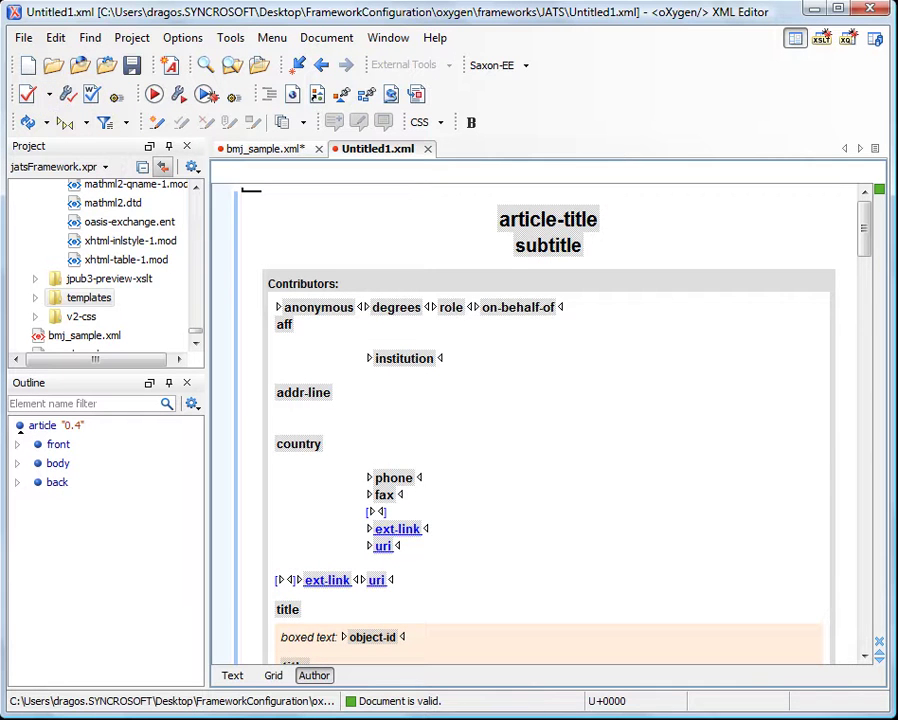
pyautogui.scroll(-3, 516, 560)
pyautogui.scroll(3, 516, 560)
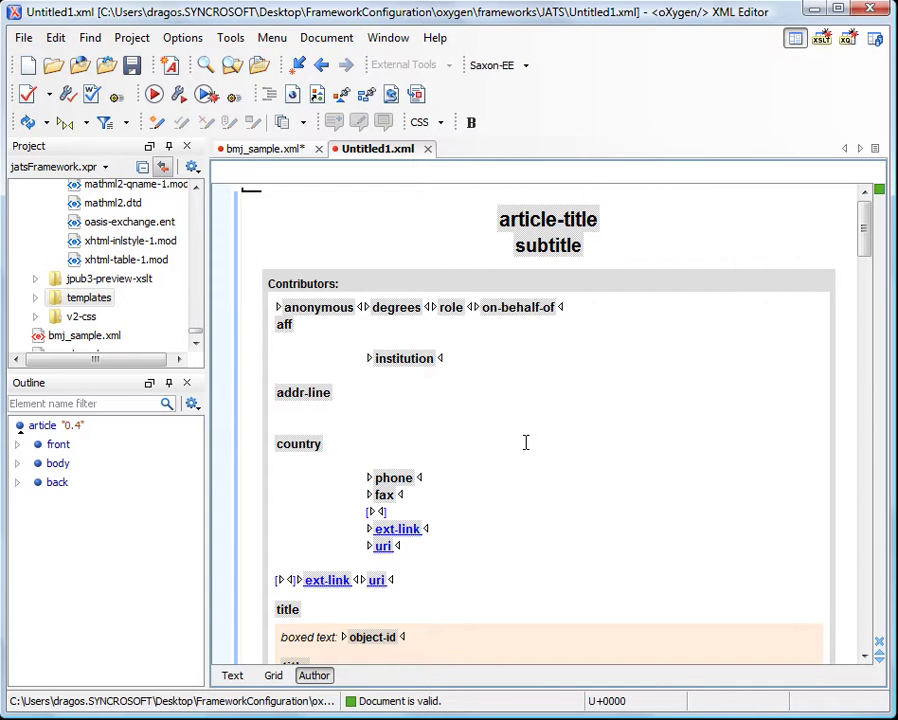
# Transform the new document with the JATStoHTML scenario and review the HTML output, closing the browser and transformation messages when done.
pyautogui.click(180, 96)
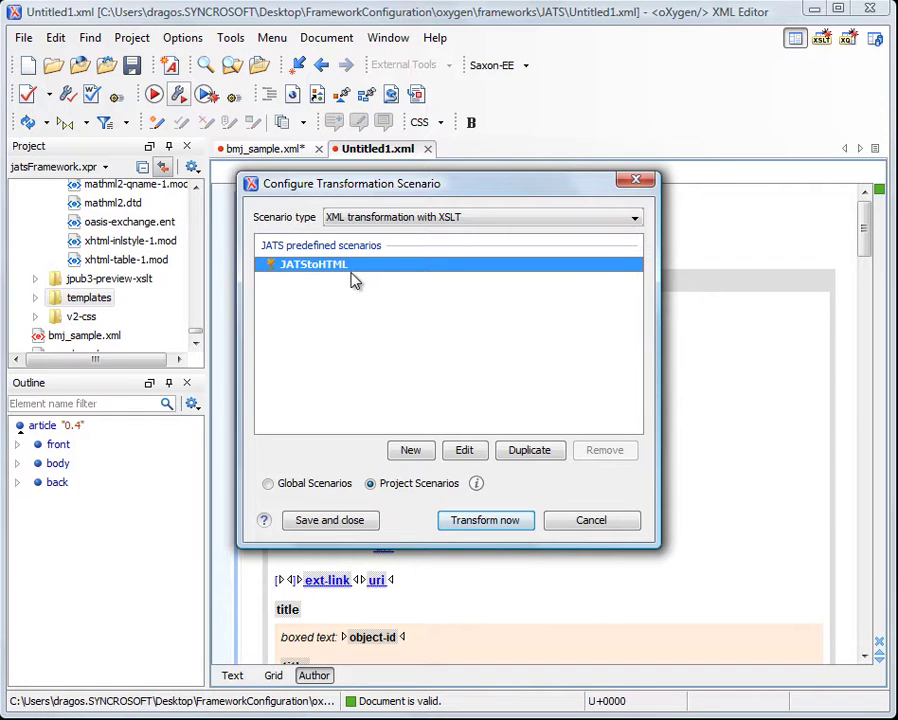
pyautogui.click(456, 520)
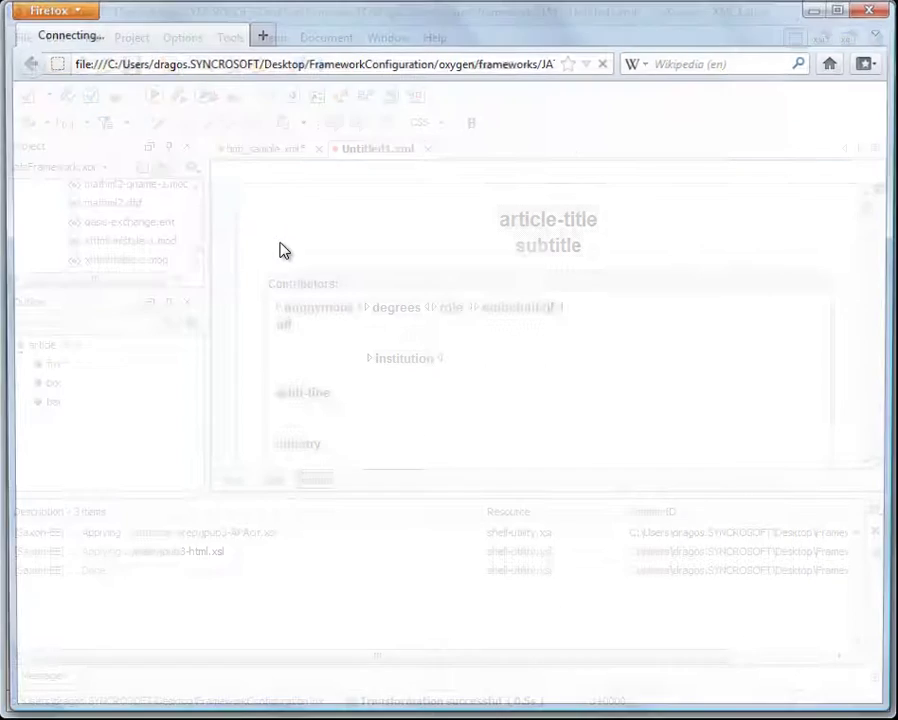
pyautogui.scroll(-15, 395, 285)
pyautogui.scroll(-4, 400, 285)
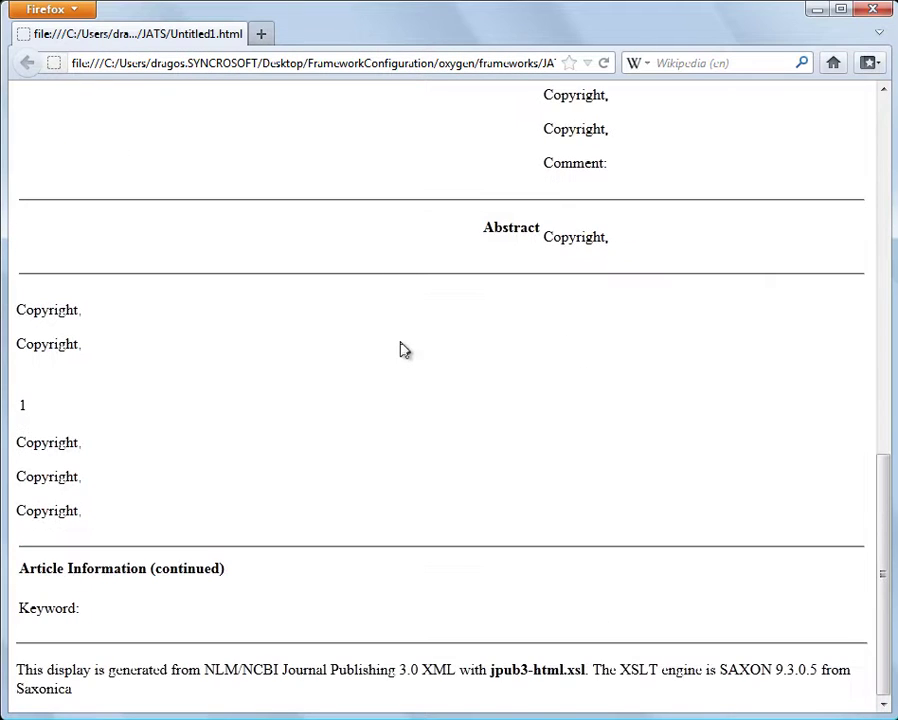
pyautogui.scroll(15, 398, 348)
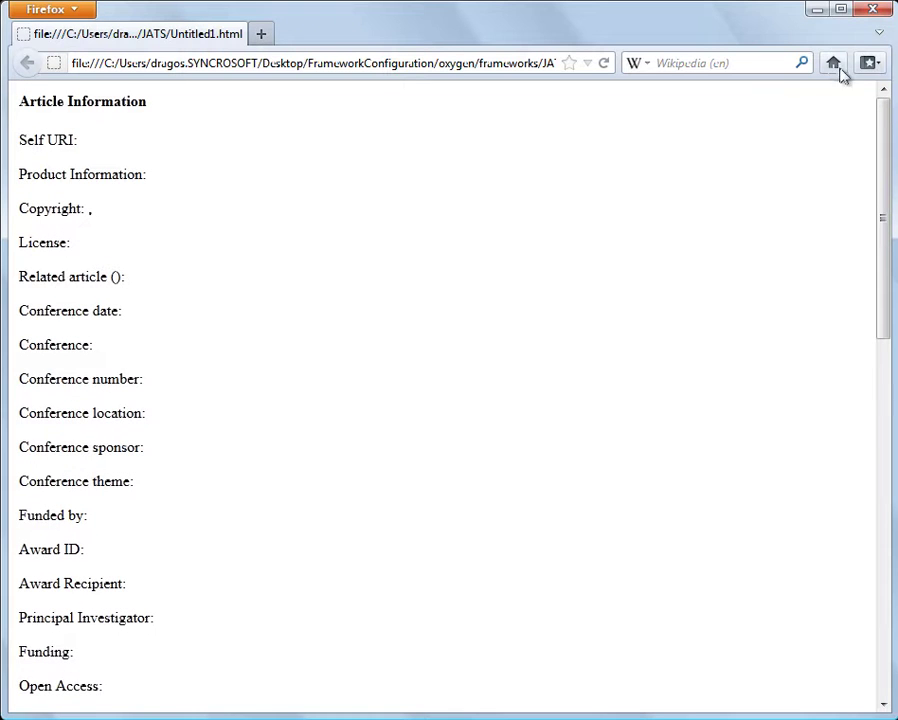
pyautogui.scroll(-2, 266, 210)
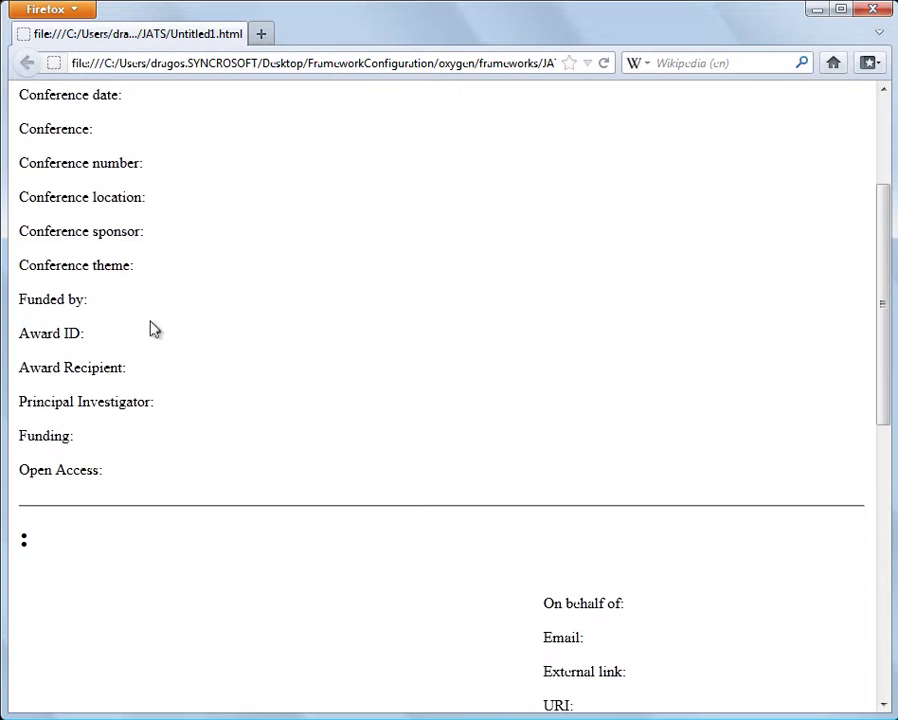
pyautogui.scroll(-10, 418, 426)
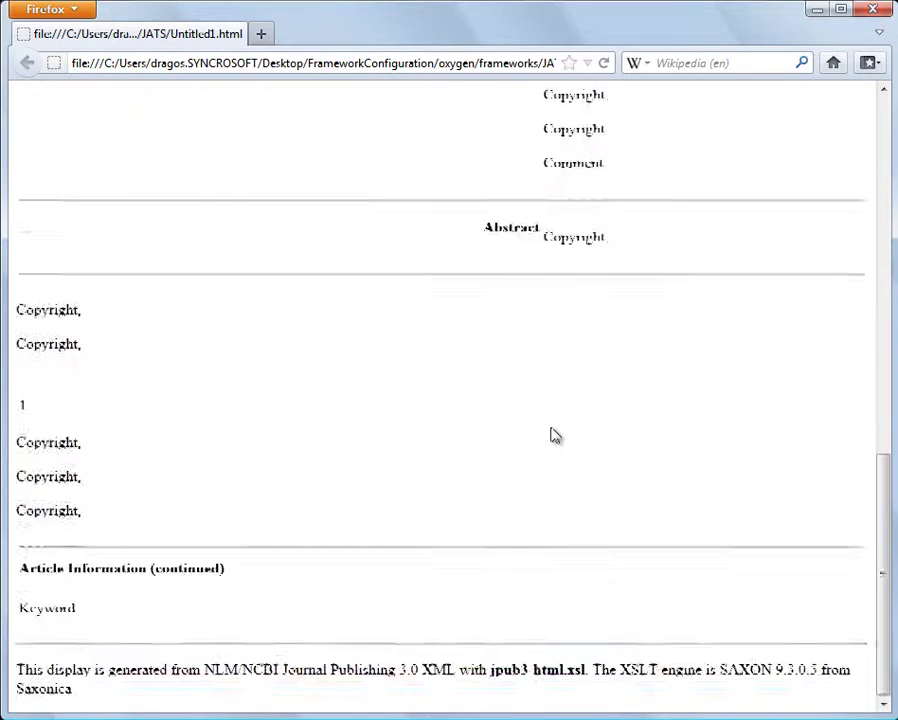
pyautogui.click(872, 9)
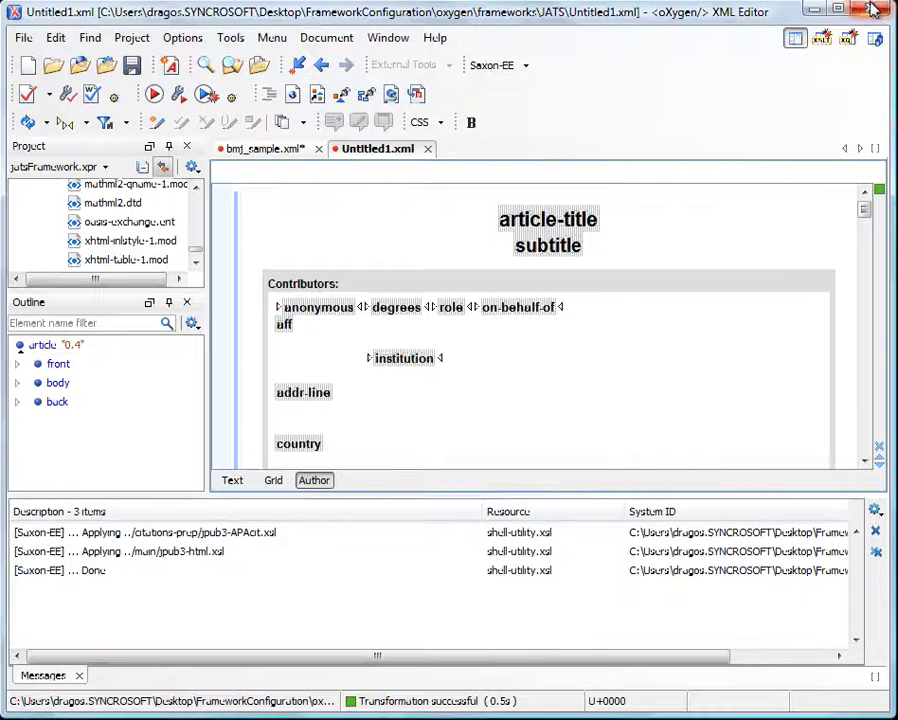
pyautogui.click(79, 676)
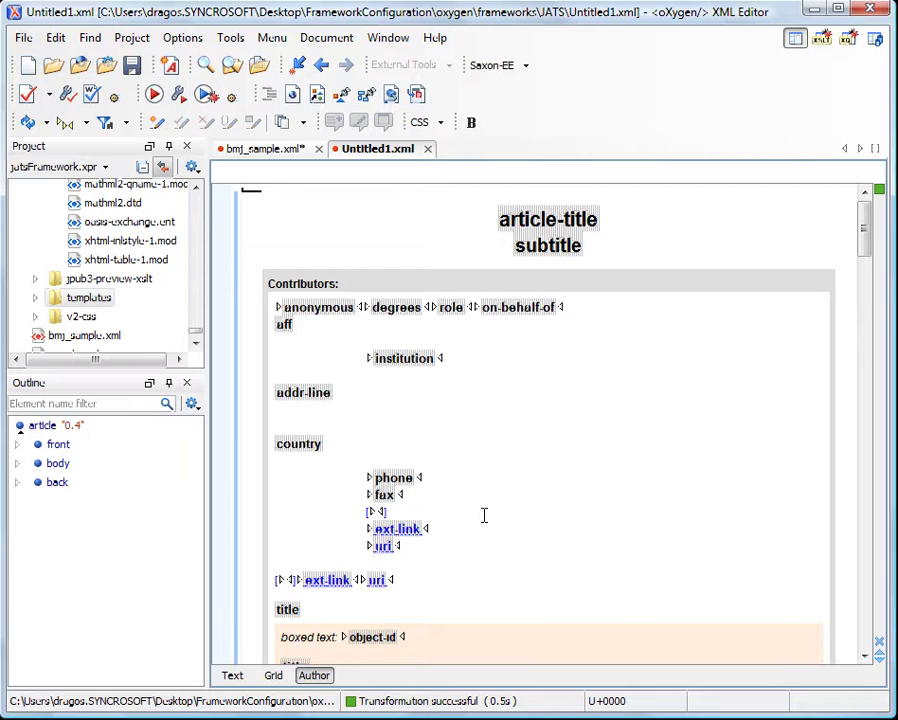
# Select the JATS folder under frameworks in the project tree and collapse it.
pyautogui.moveTo(484, 515)
pyautogui.moveTo(196, 336); pyautogui.dragTo(196, 192)
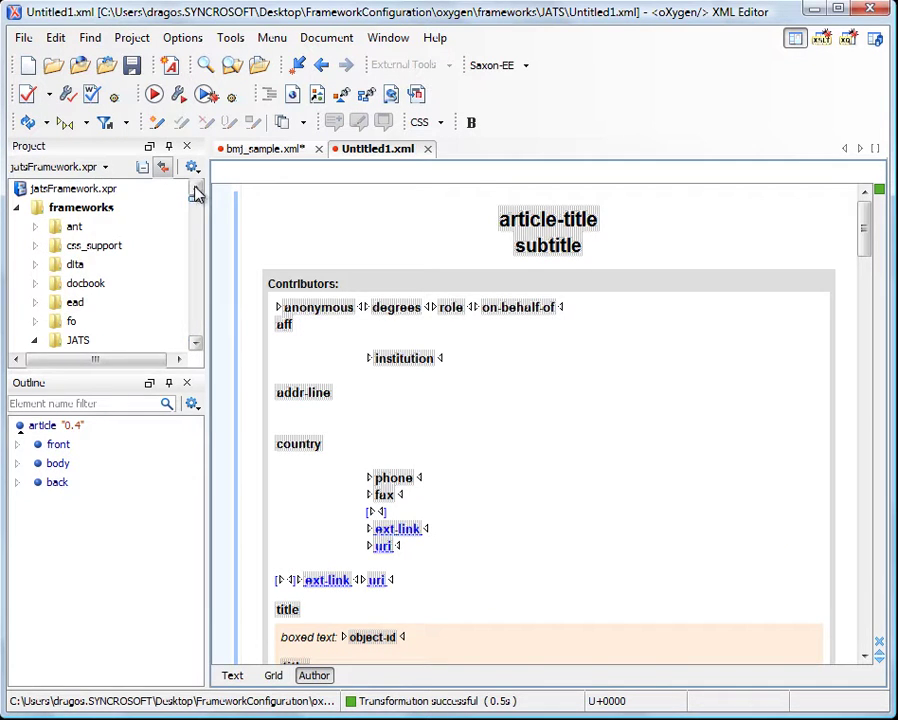
pyautogui.click(72, 341)
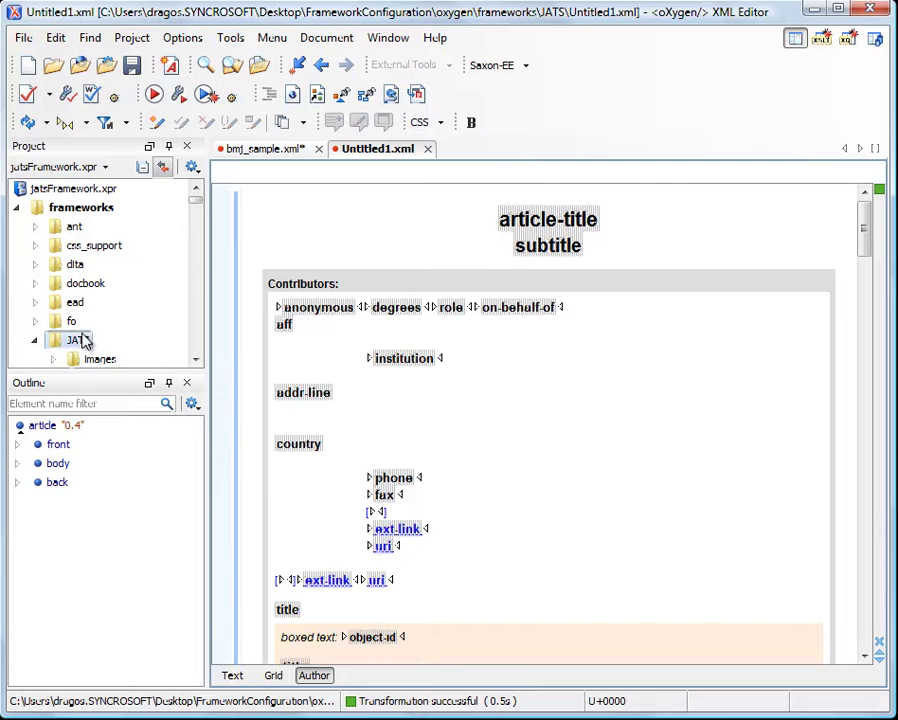
pyautogui.click(36, 341)
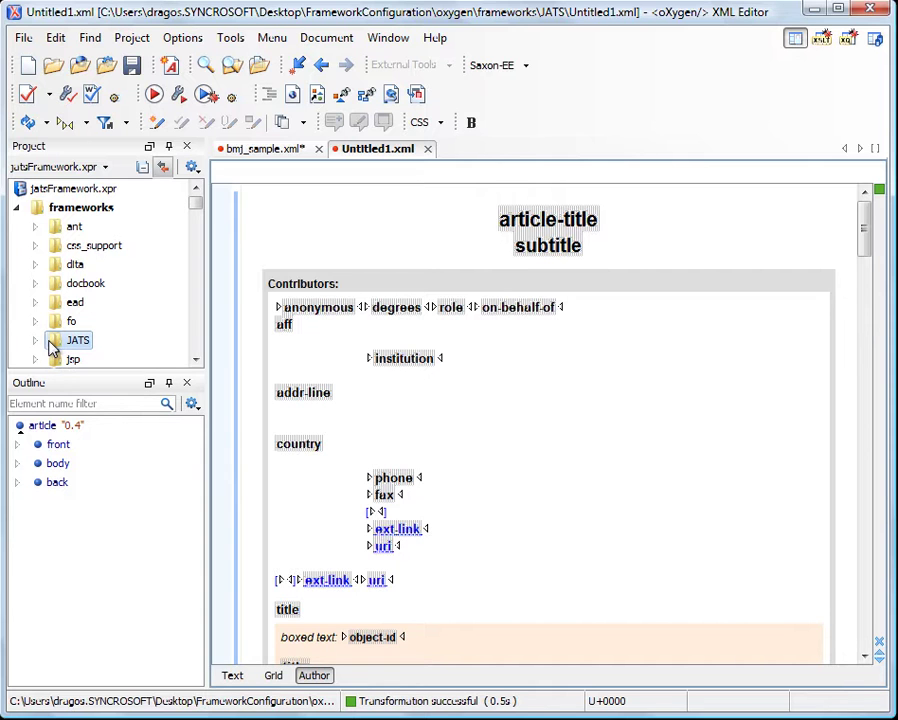